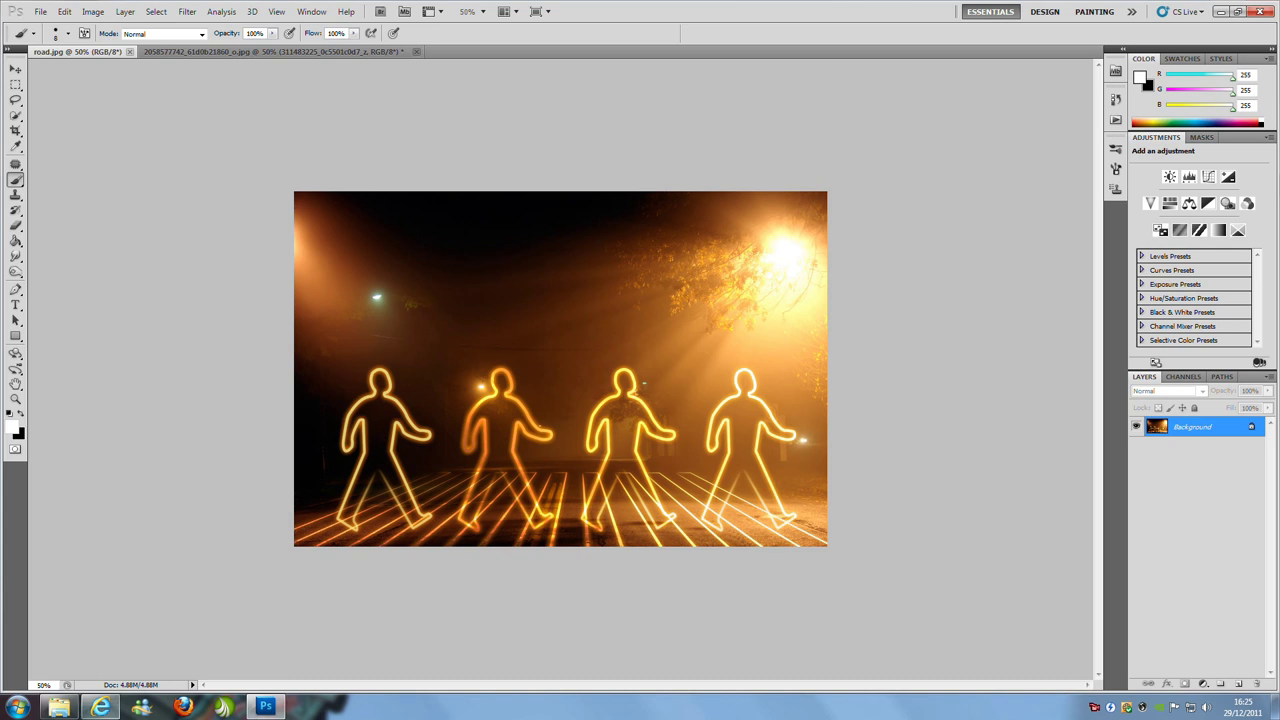
Switch to the web browser and examine the glowing light painting tutorial page and its final product image.
click(118, 707)
scroll(237, 354, up, 7)
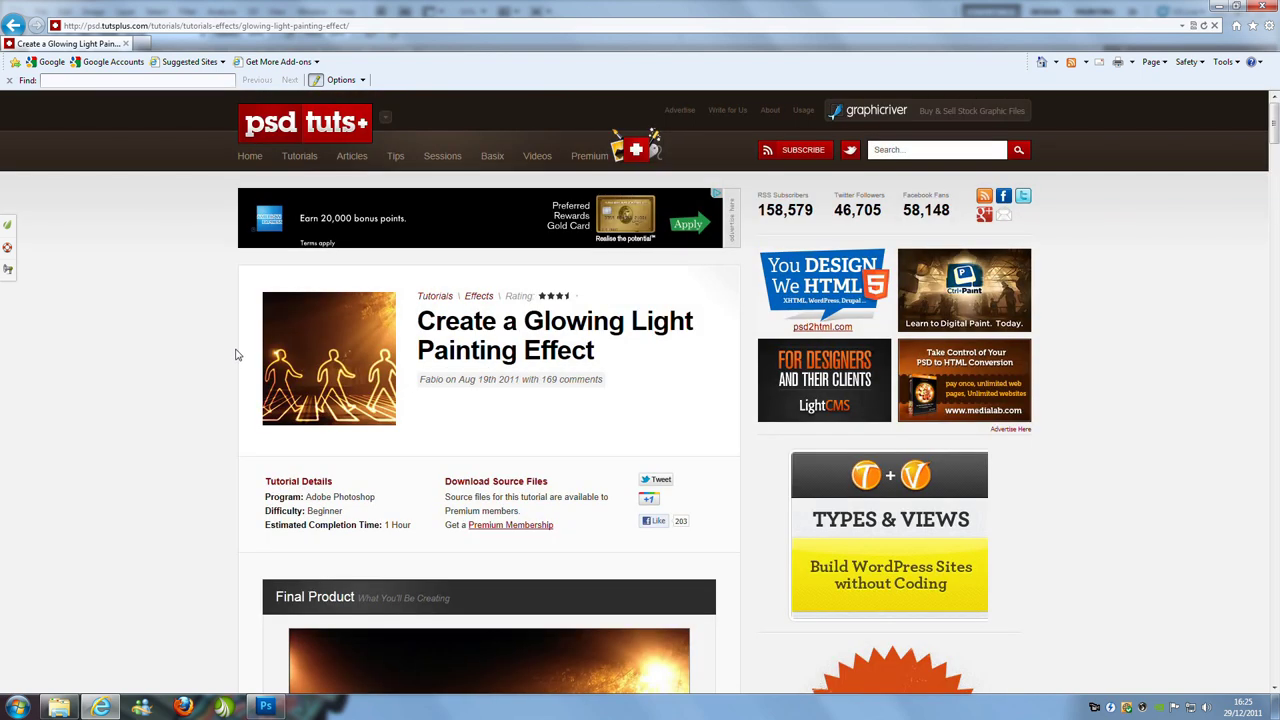
scroll(236, 353, down, 1)
scroll(237, 352, down, 1)
scroll(235, 325, down, 1)
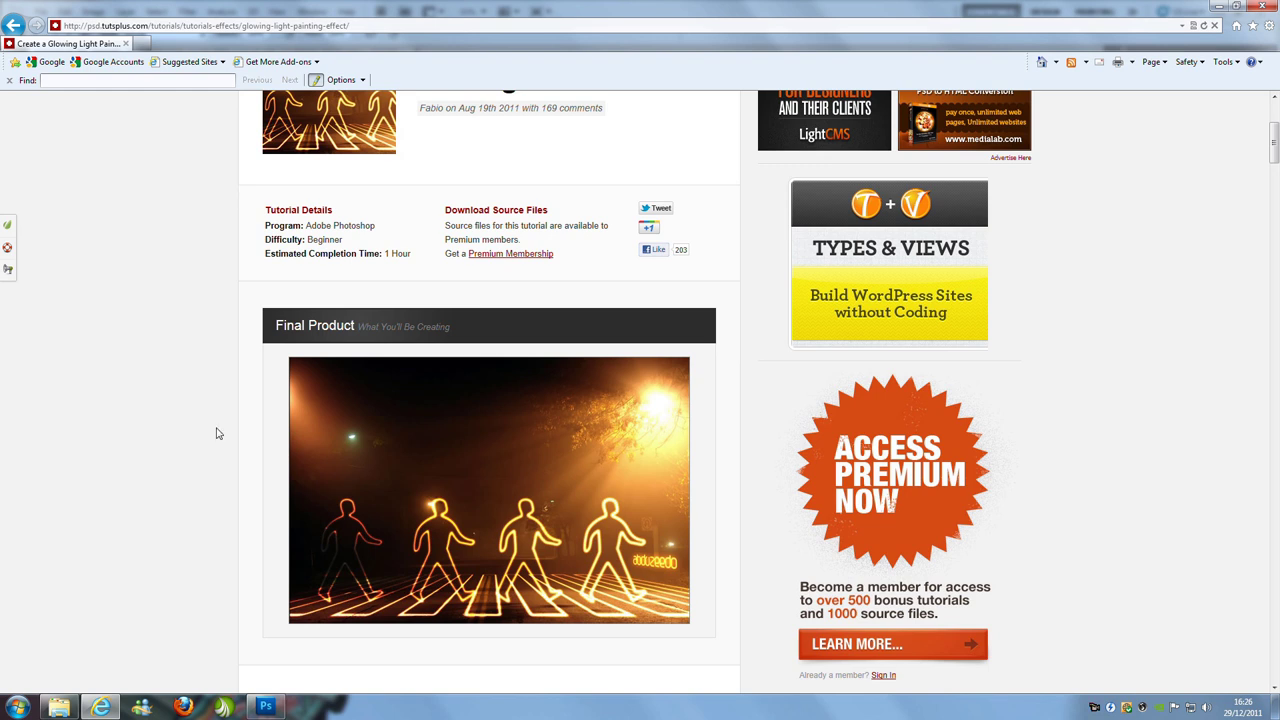
Switch back to Photoshop, bring up the empty street photo document and show its hidden walking-figures layer.
click(265, 706)
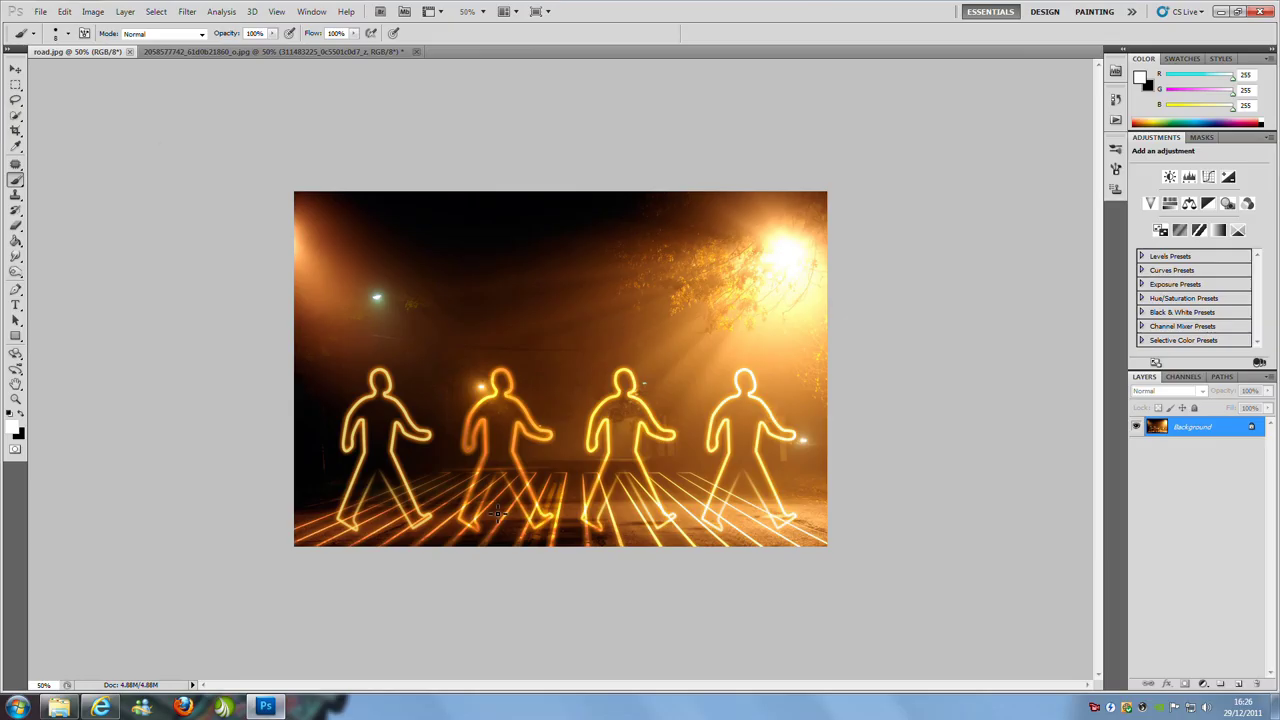
click(250, 51)
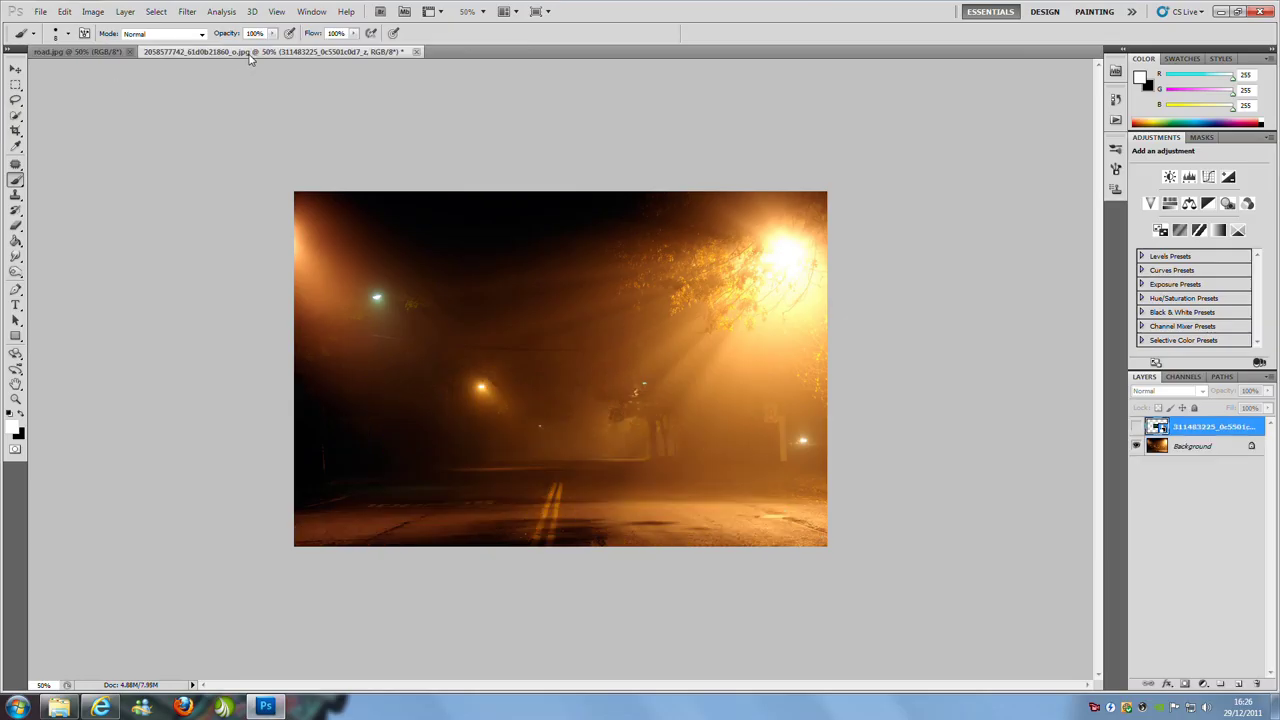
click(1136, 426)
click(1136, 426)
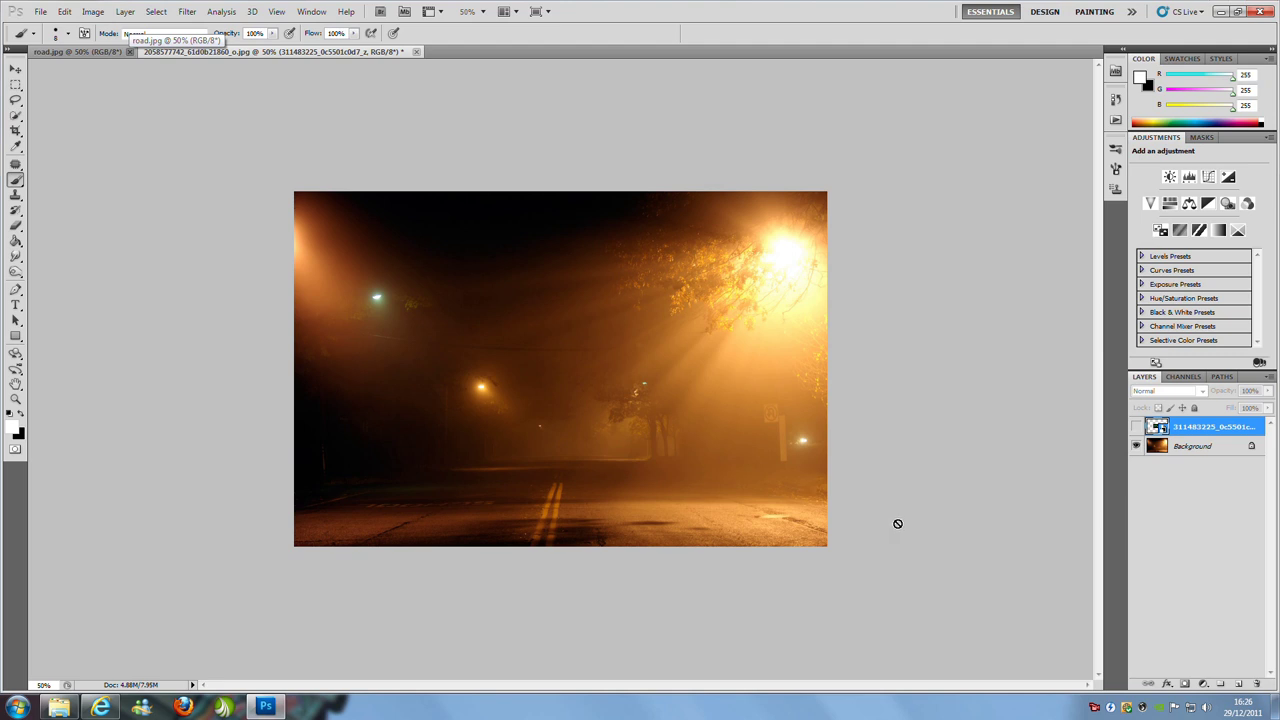
click(1137, 426)
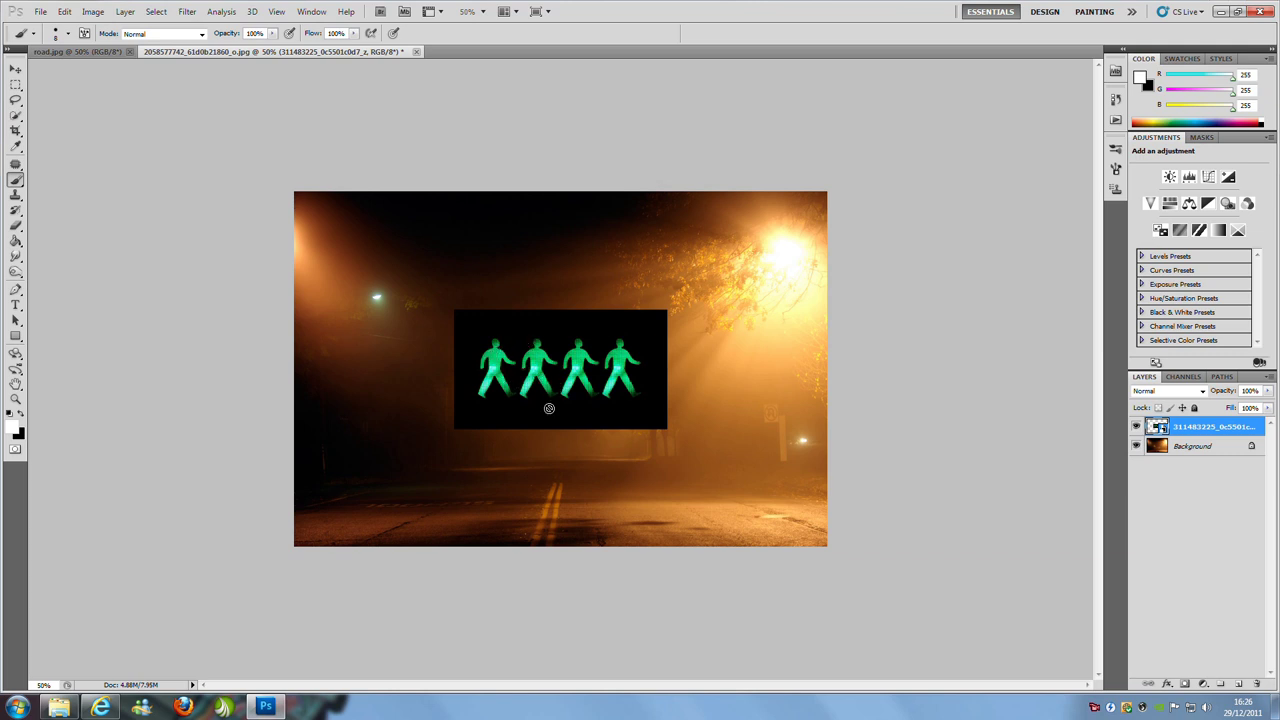
Scale the walking-figures layer to about 209% width and 252% height, aligned to the street photo's lower-left corner.
key(ctrl+t)
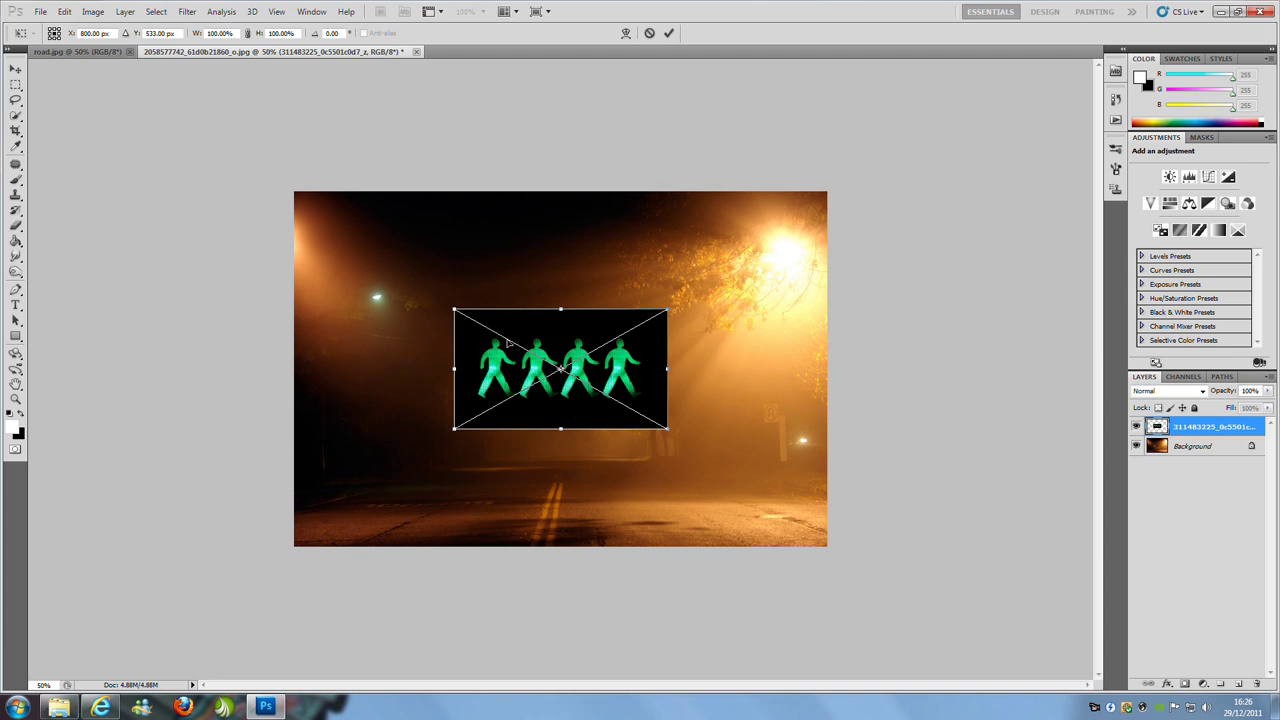
drag(454, 308, 367, 218)
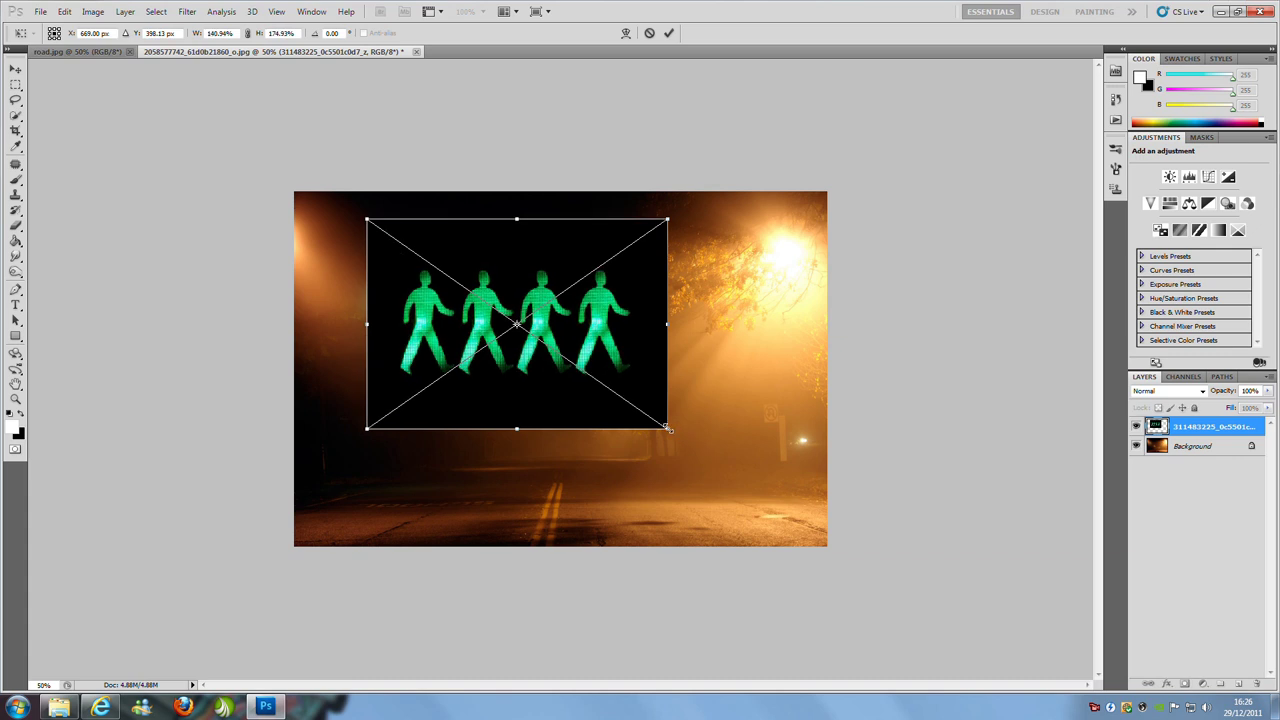
drag(672, 430, 806, 516)
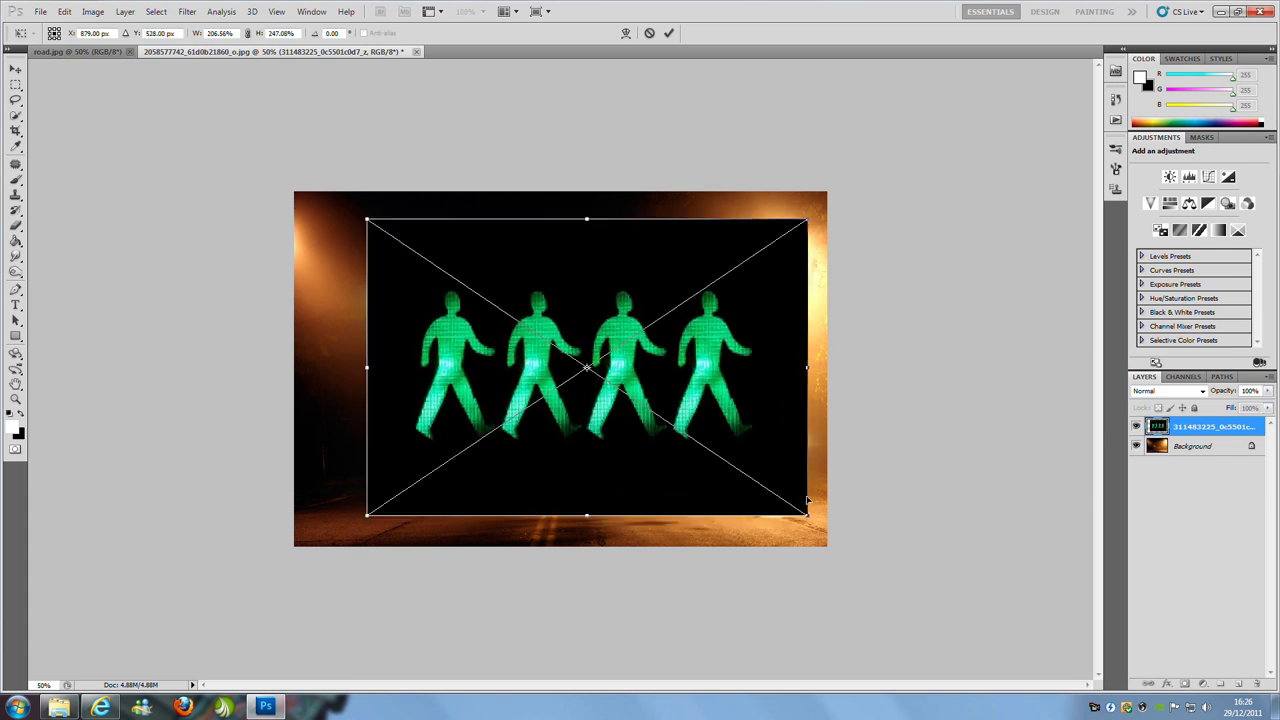
drag(743, 430, 703, 447)
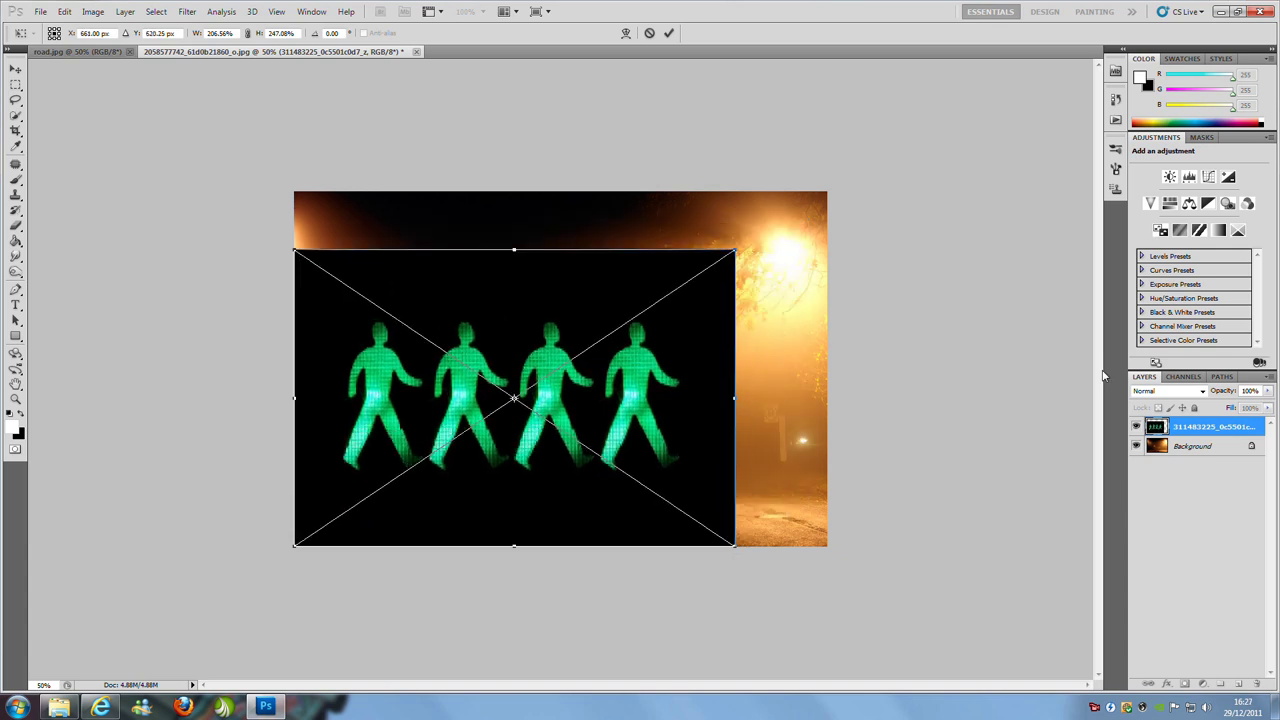
drag(739, 246, 742, 242)
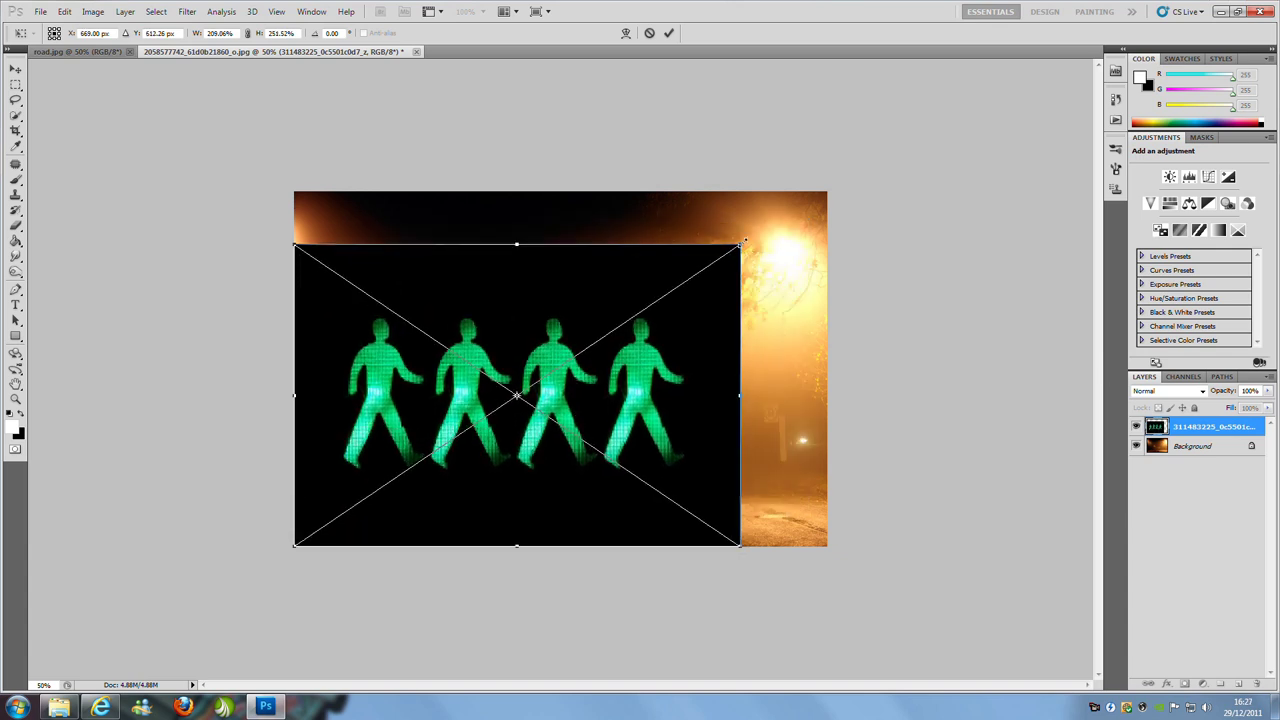
click(670, 34)
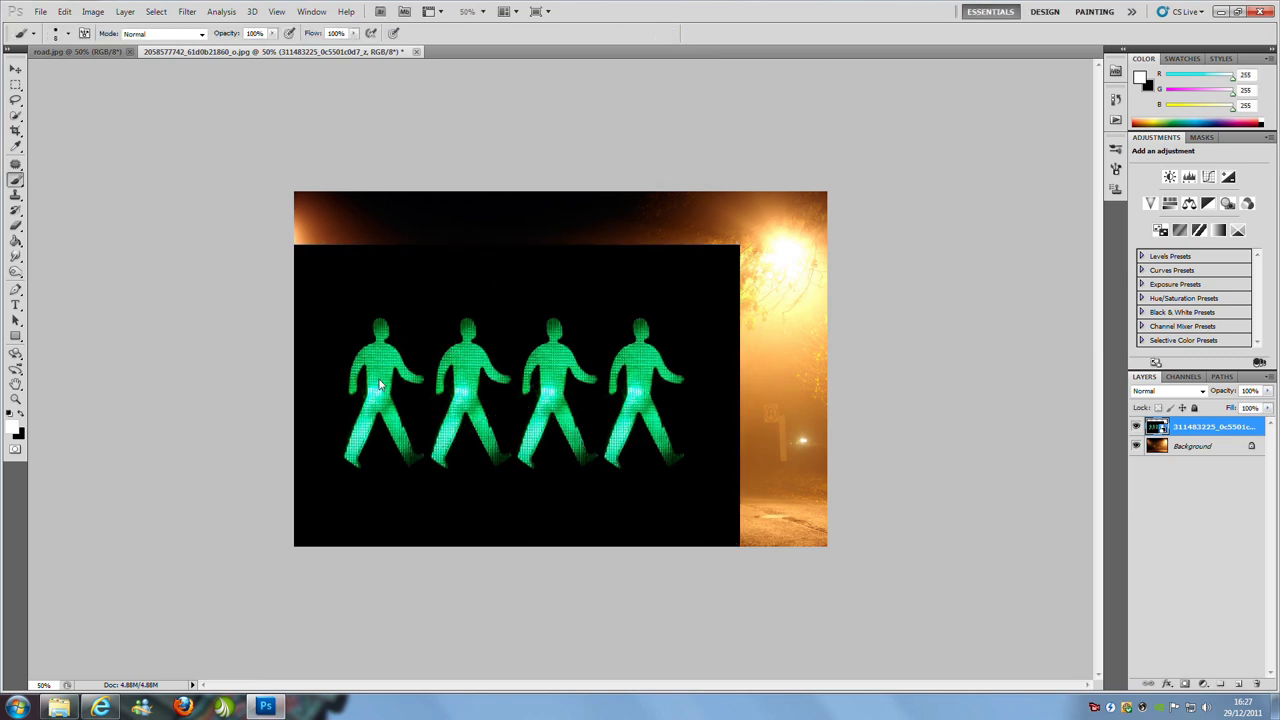
Trace the full outline of the leftmost green walking figure with a closed Pen tool path.
drag(400, 580, 146, 393)
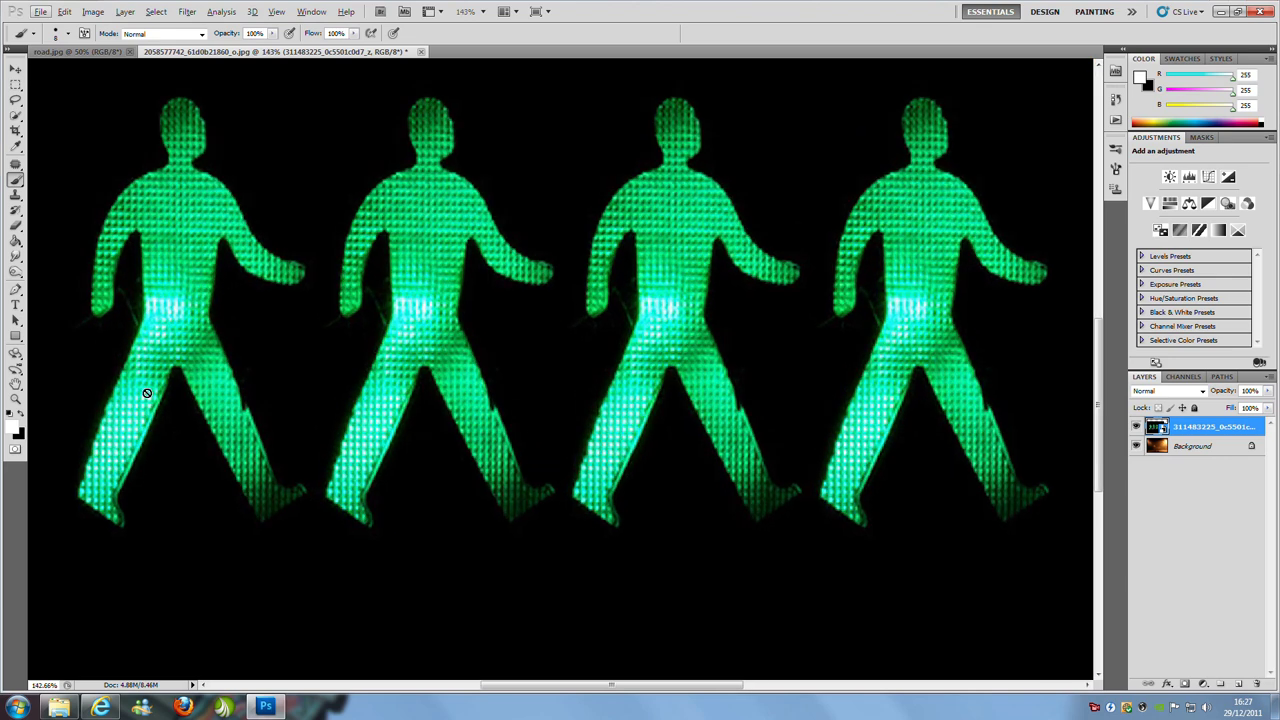
scroll(146, 393, up, 3)
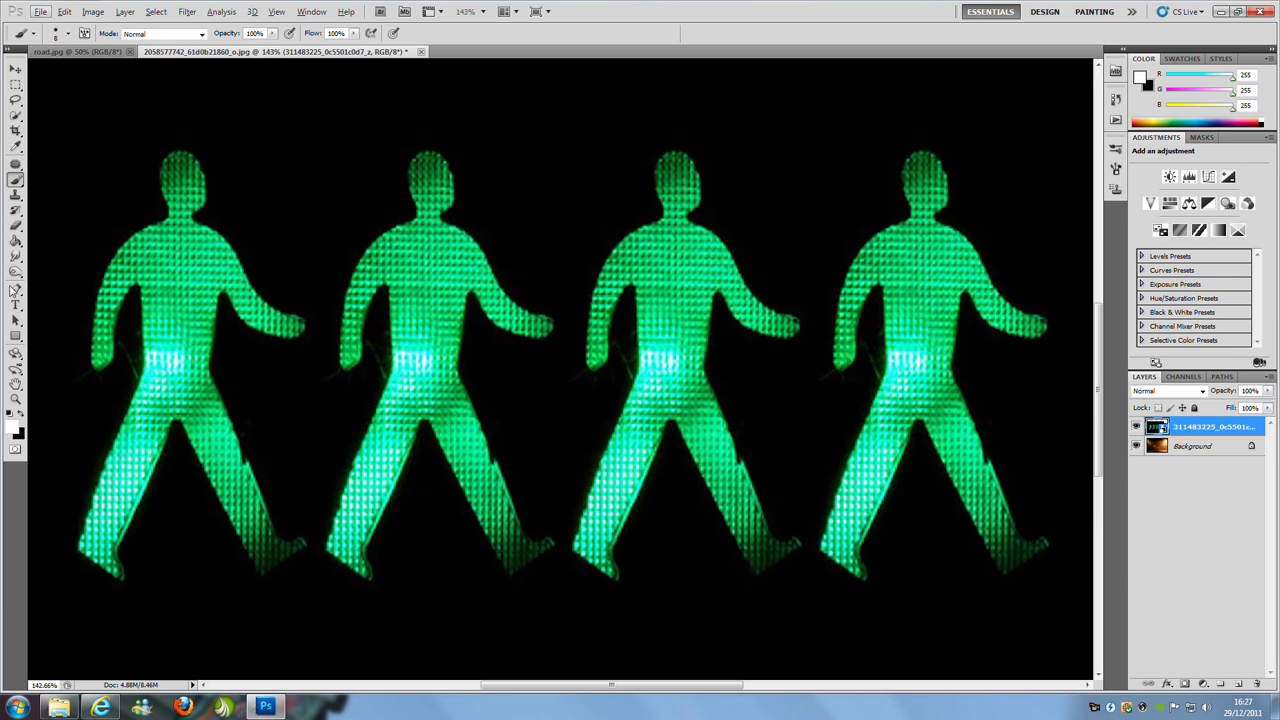
click(15, 290)
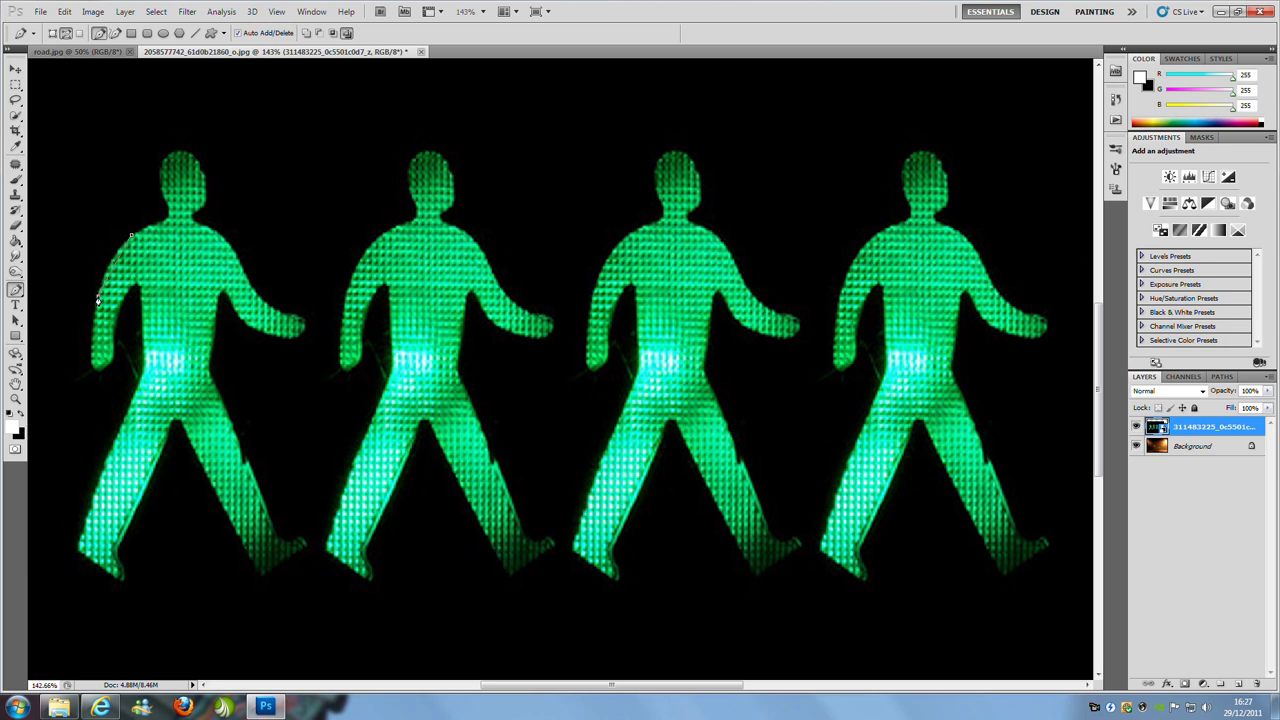
mouse_move(98, 299)
mouse_down()
mouse_move(98, 321)
mouse_move(98, 298)
mouse_up()
click(89, 366)
drag(115, 350, 127, 322)
click(117, 350)
click(136, 287)
drag(155, 296, 155, 283)
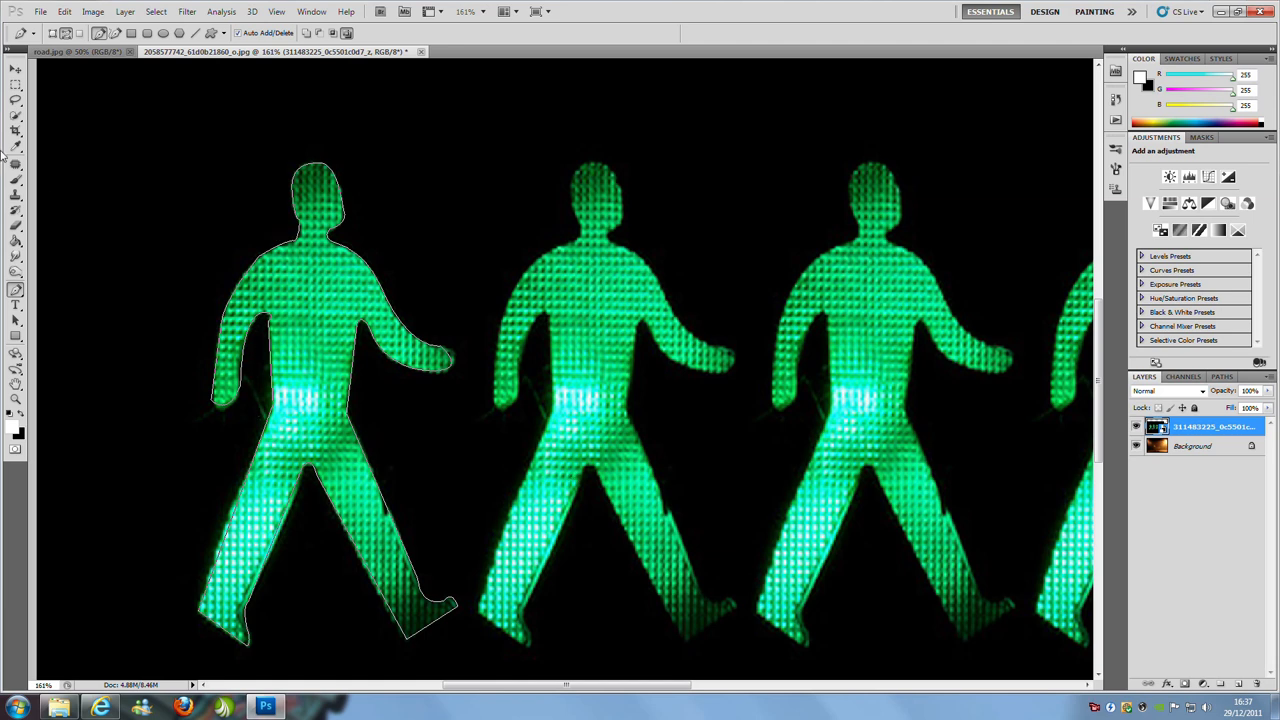
Activate the Brush tool and examine its Brush Tip Shape and Dual Brush settings.
click(16, 180)
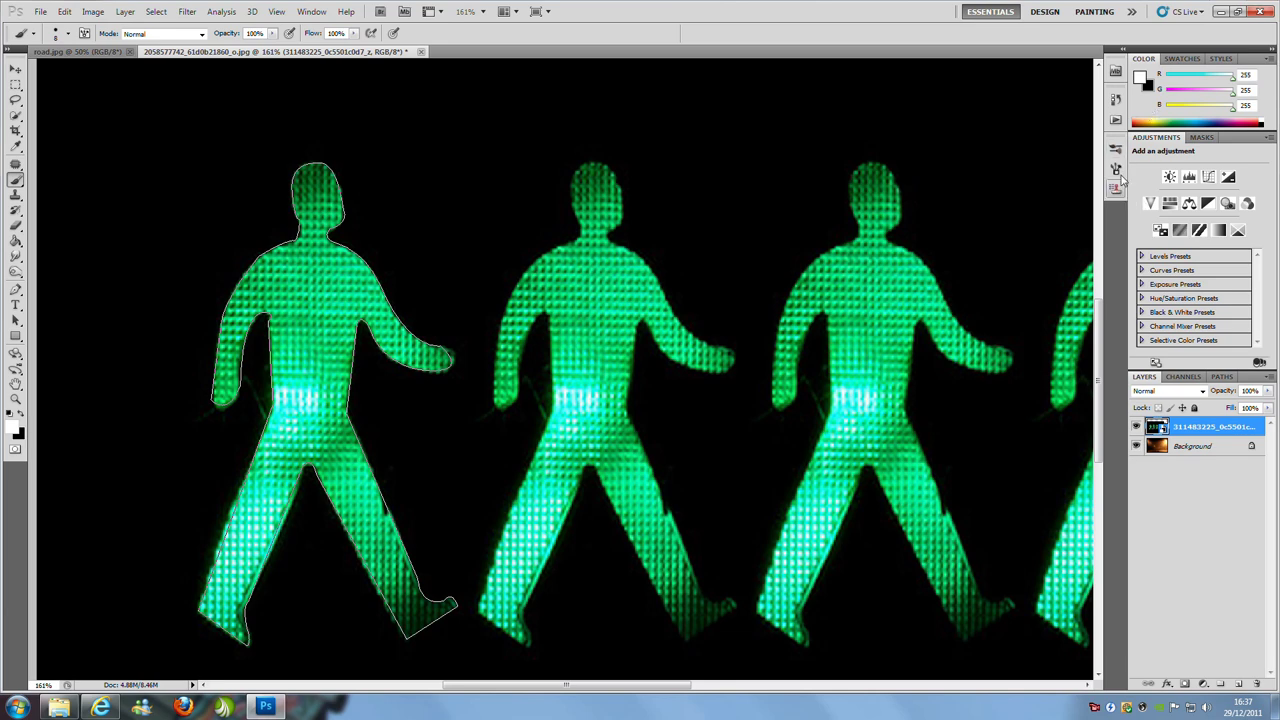
click(312, 12)
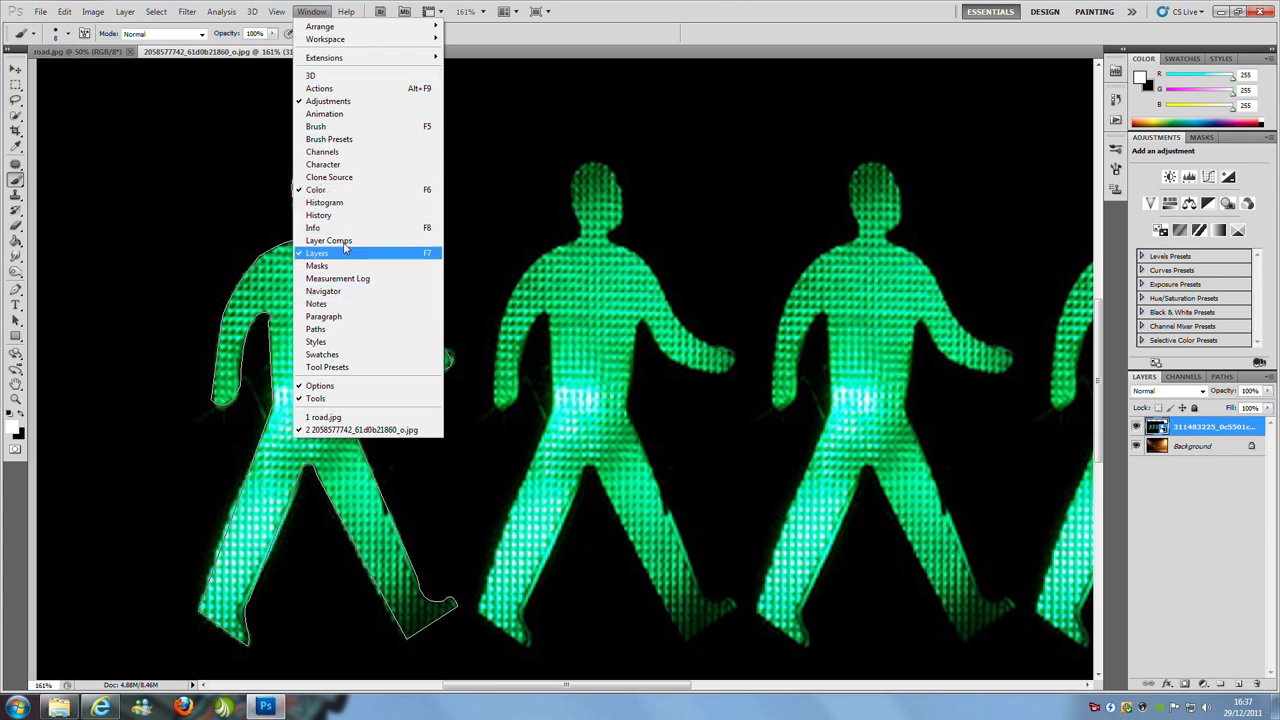
click(337, 140)
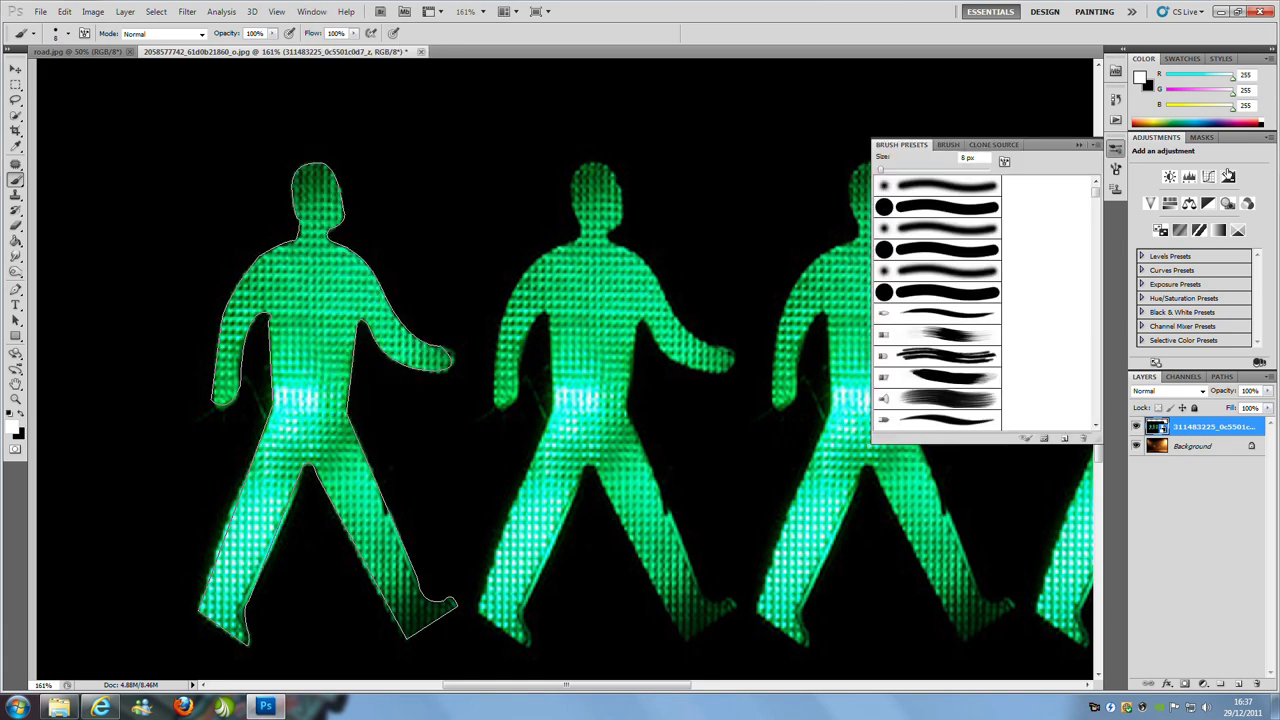
click(946, 145)
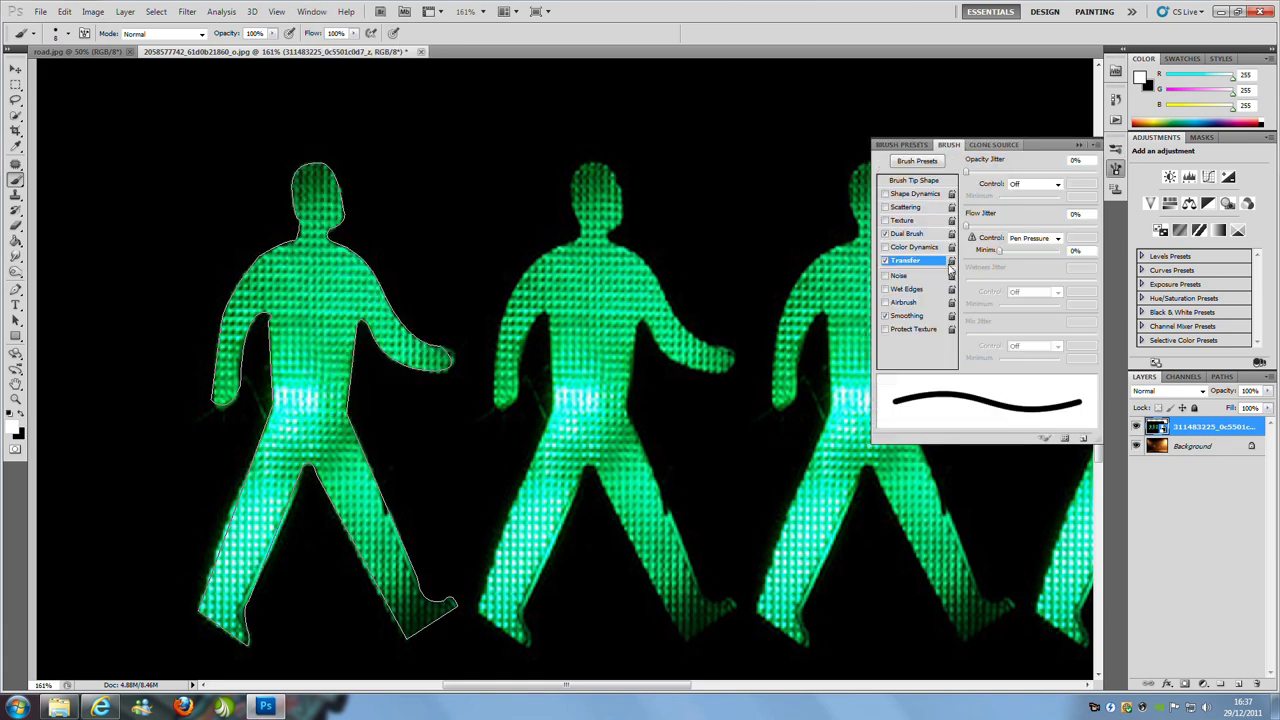
click(934, 180)
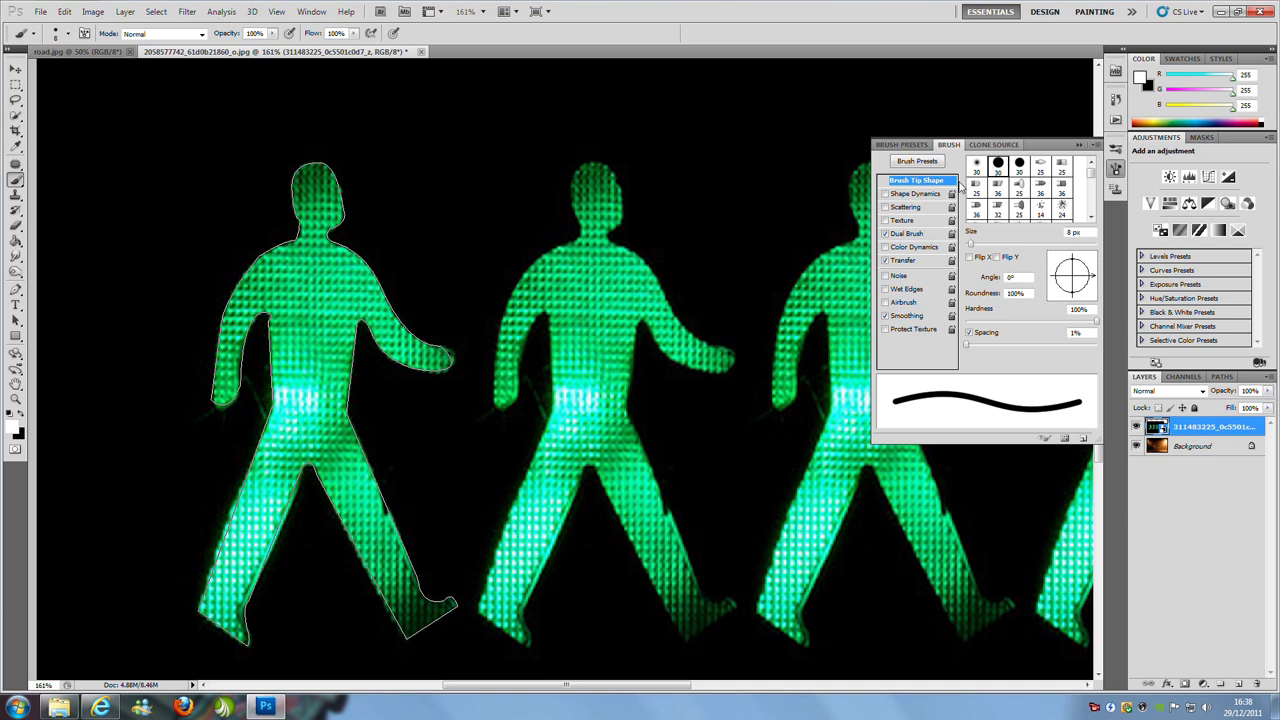
click(910, 233)
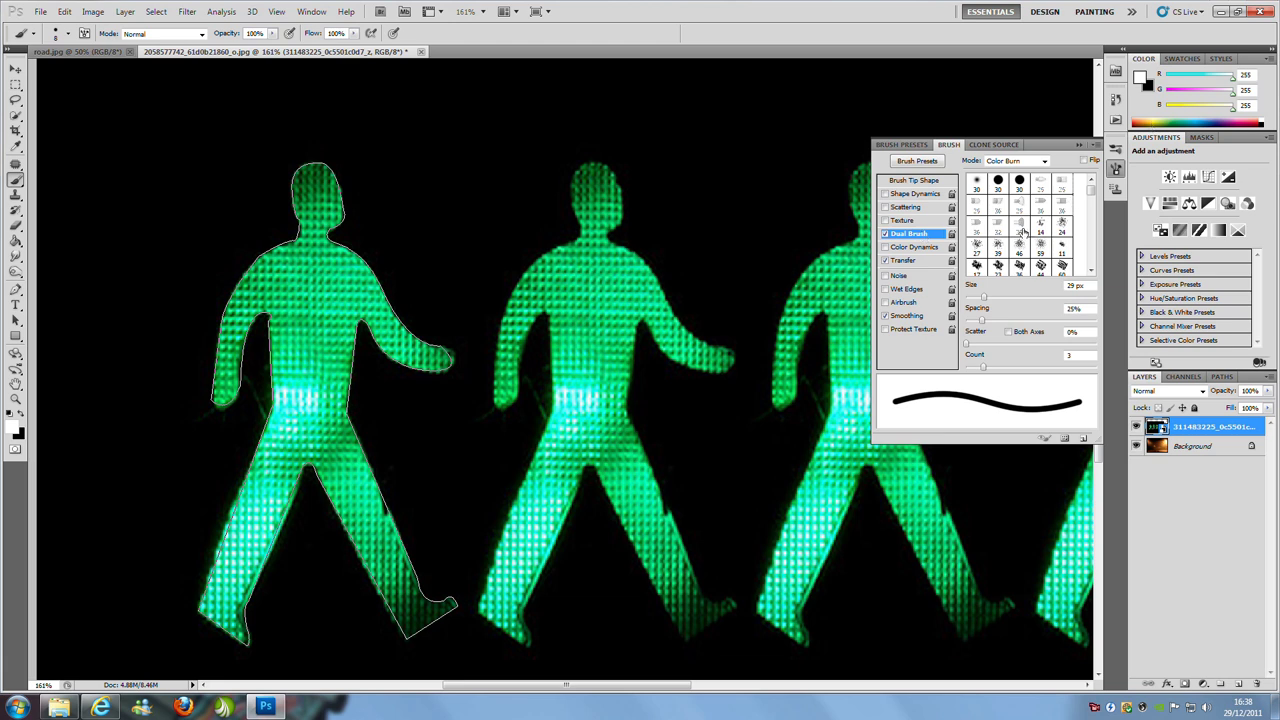
Examine the available brush sets and the brush's Transfer settings.
click(68, 36)
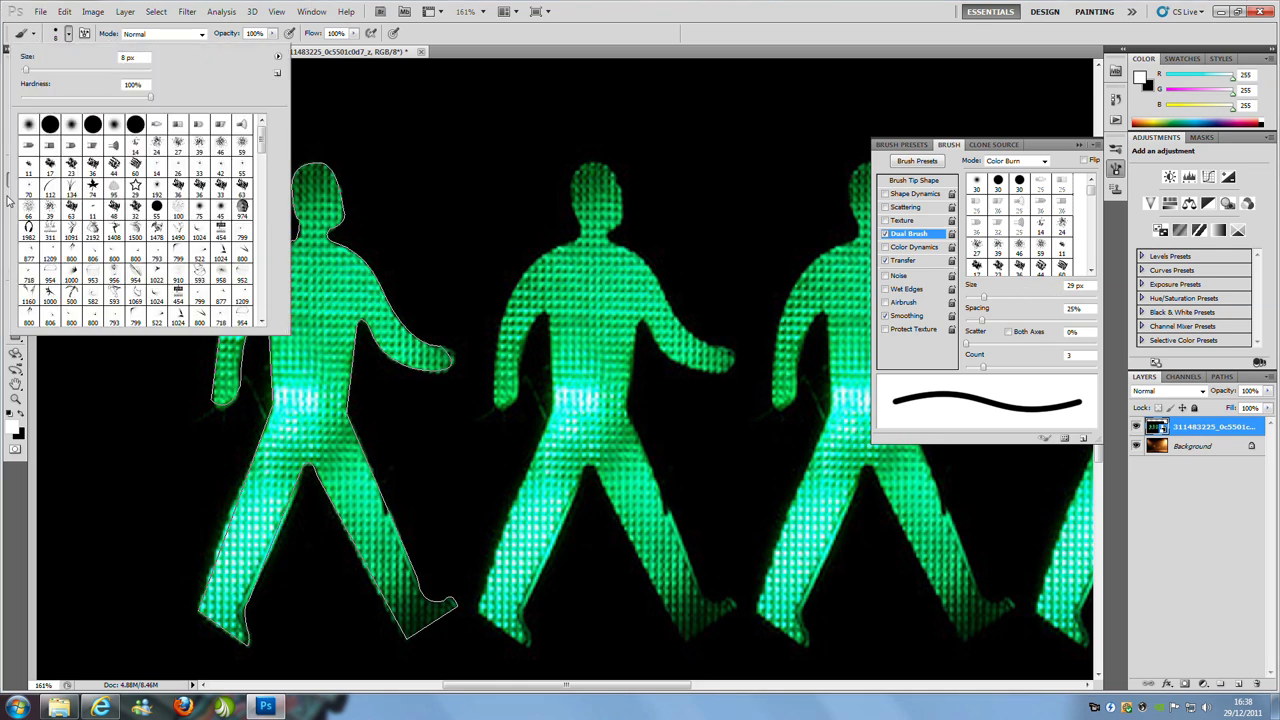
click(279, 58)
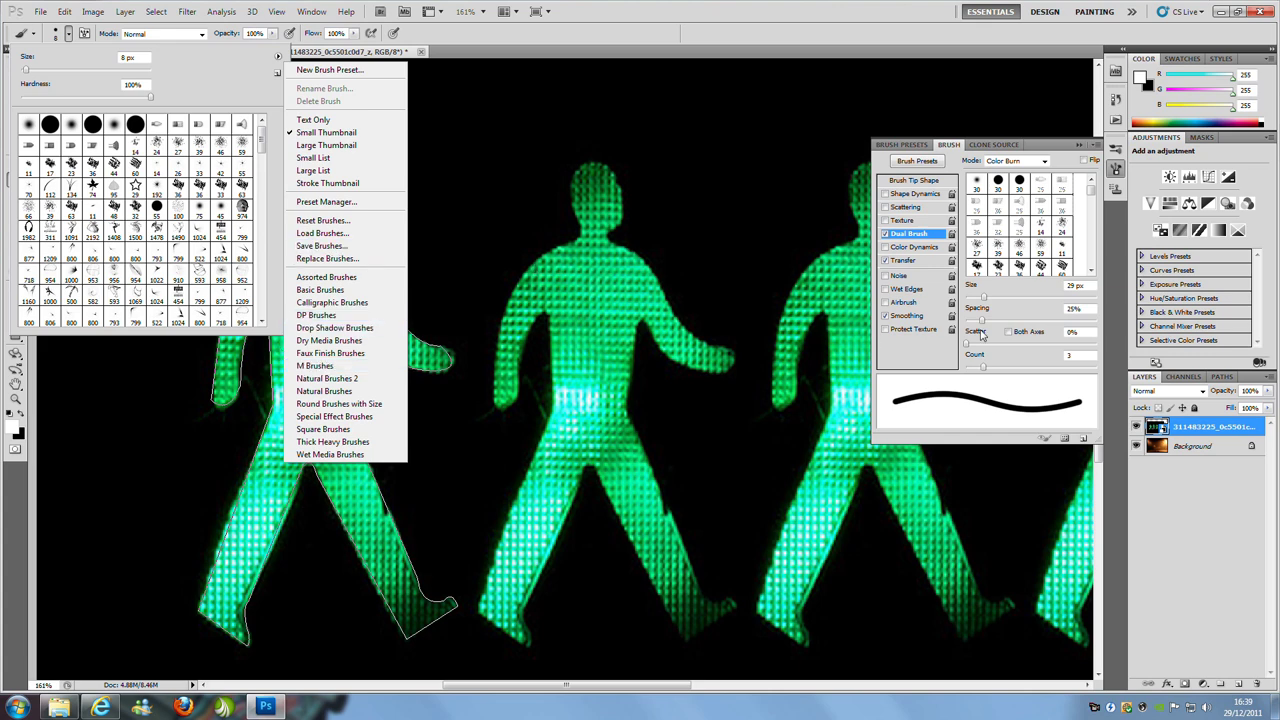
click(932, 360)
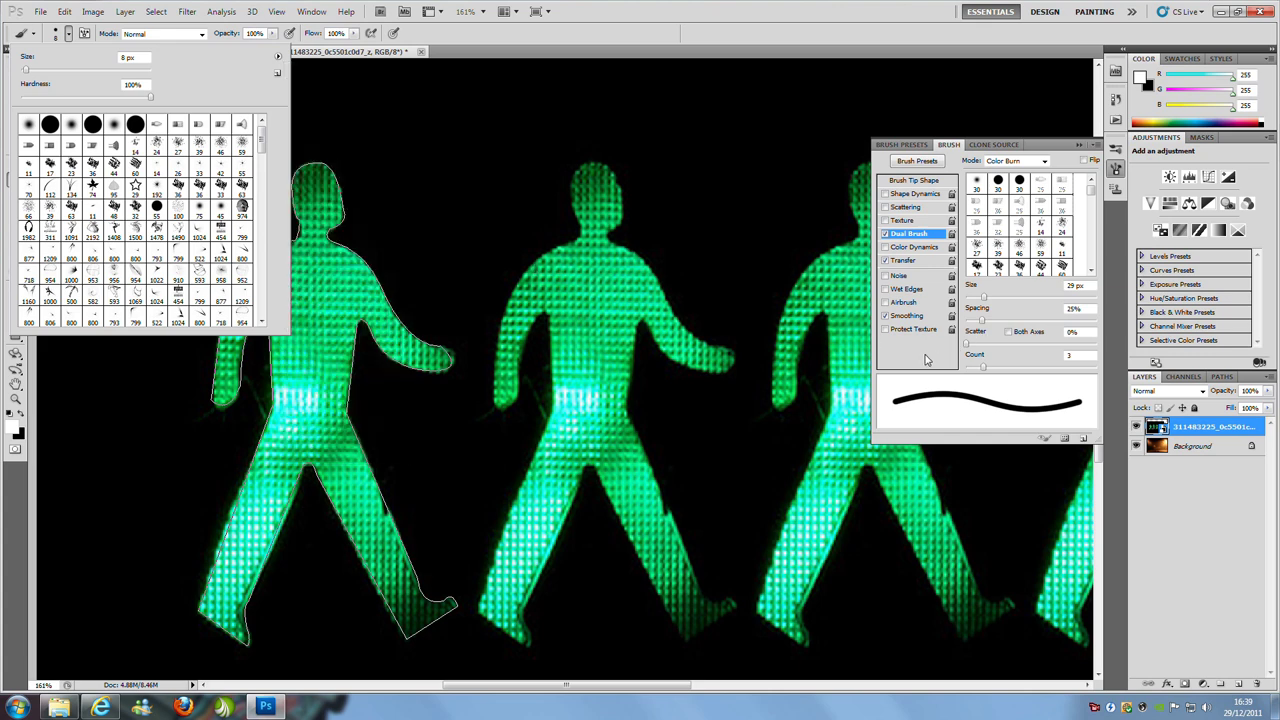
click(67, 36)
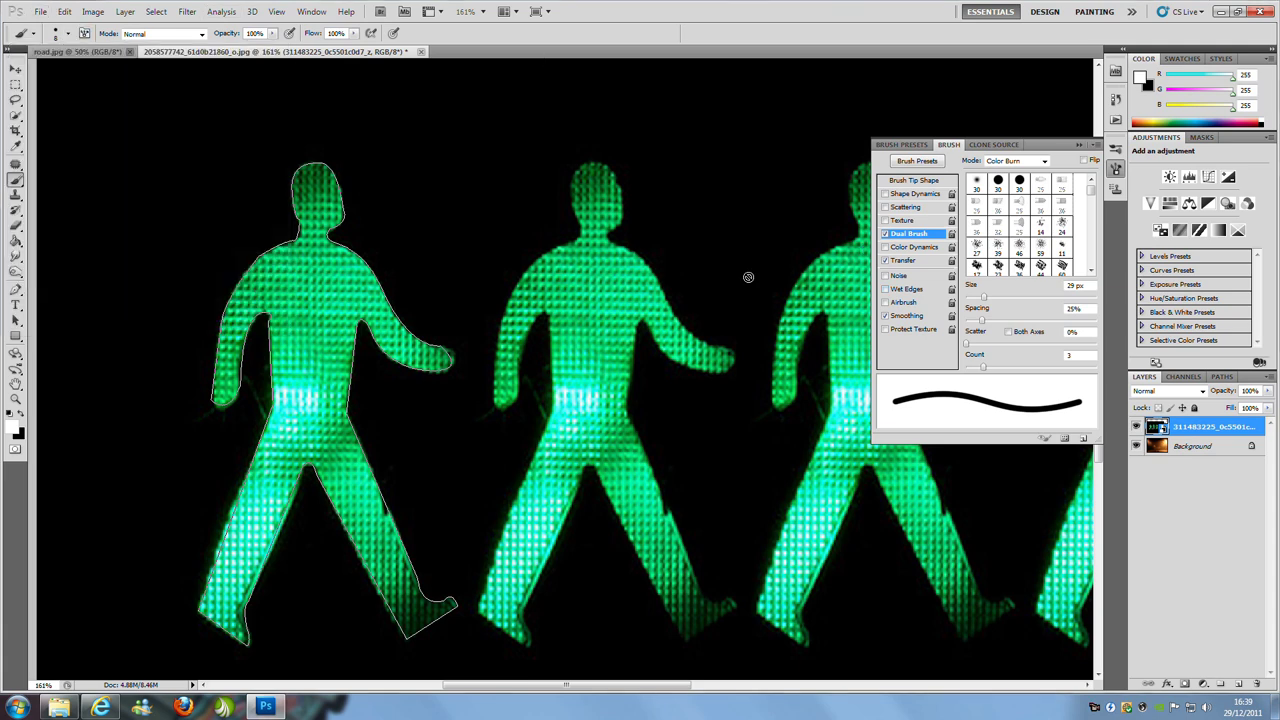
click(905, 260)
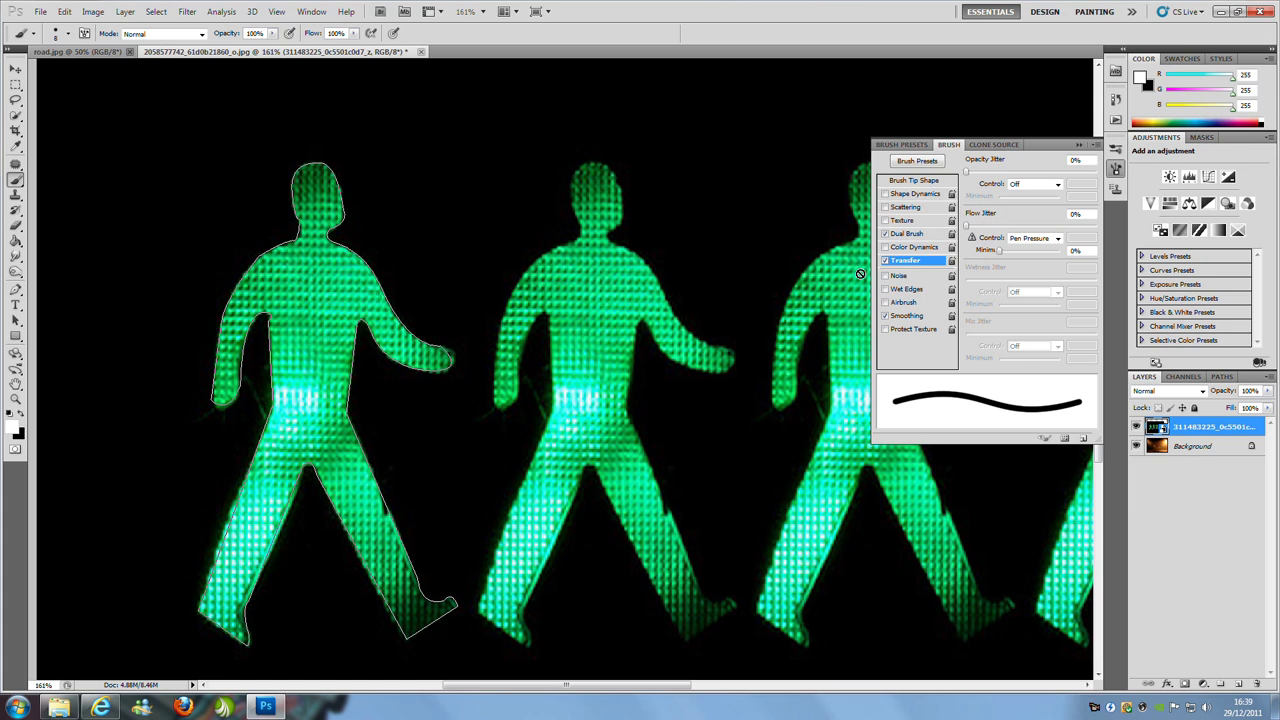
click(1076, 145)
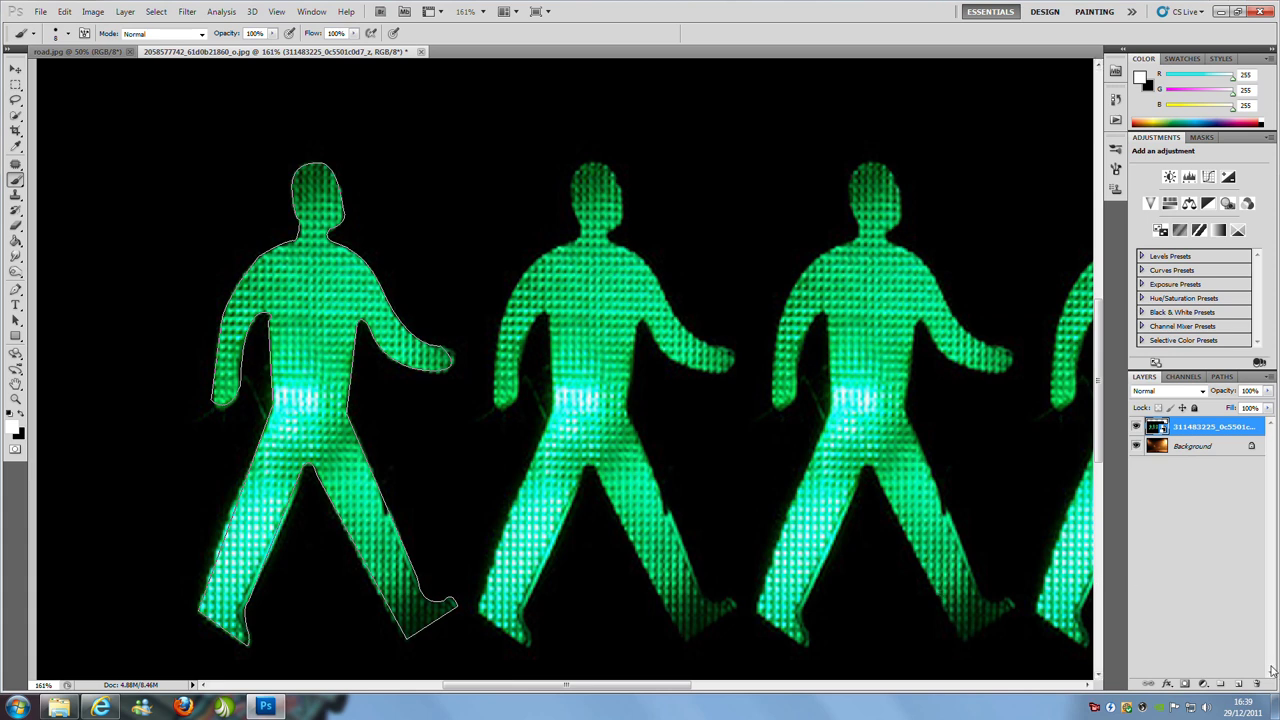
Stroke the figure's path on a new layer using the Brush with Simulate Pressure, and hide the green walking-figures layer.
click(1239, 684)
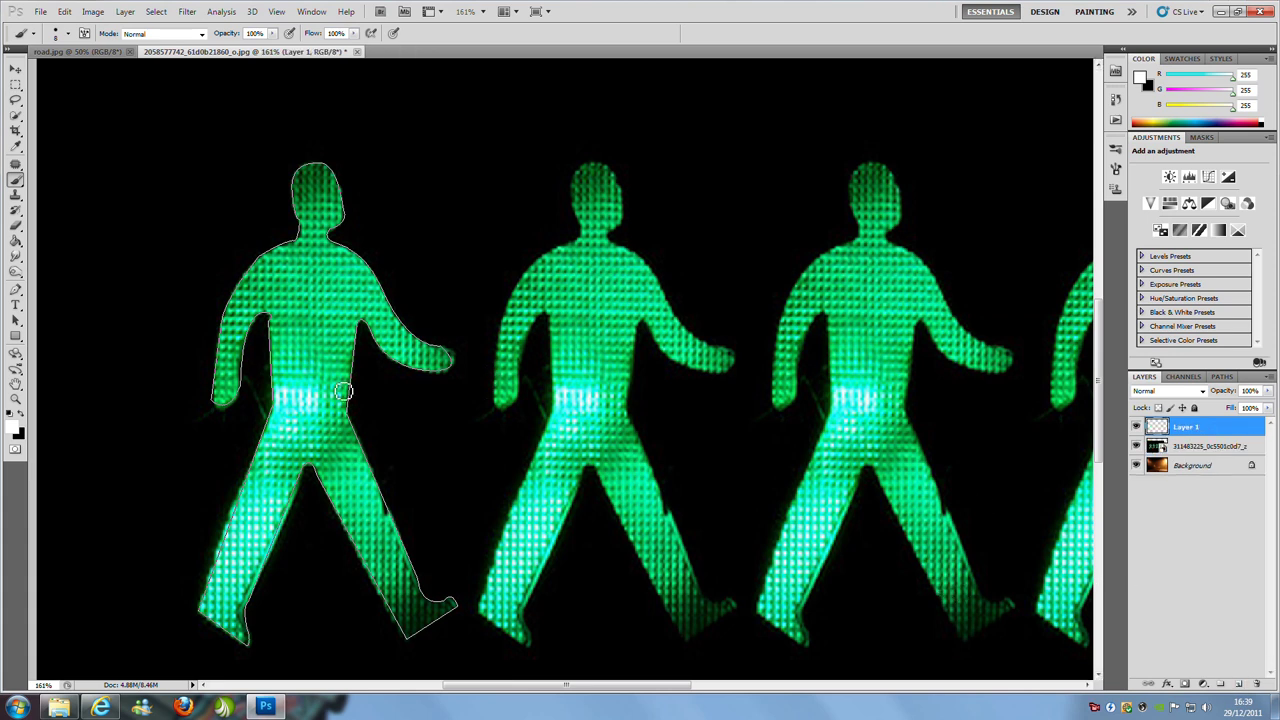
click(15, 290)
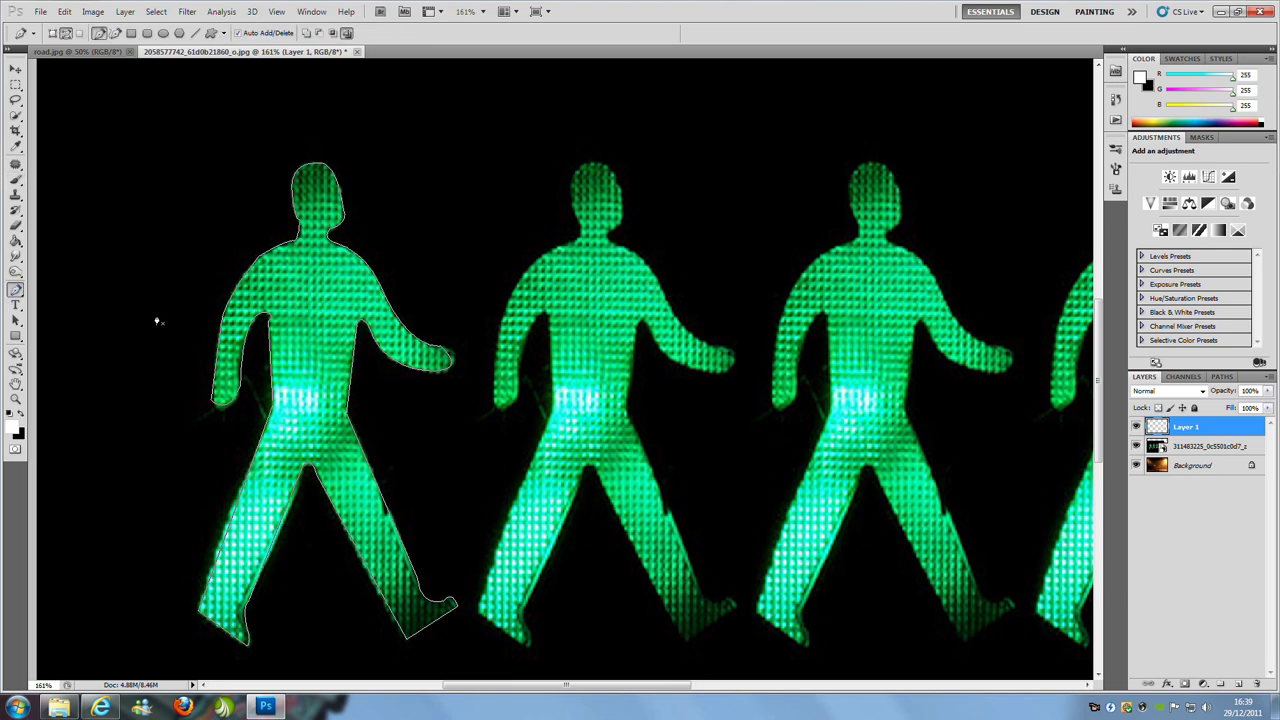
right_click(308, 325)
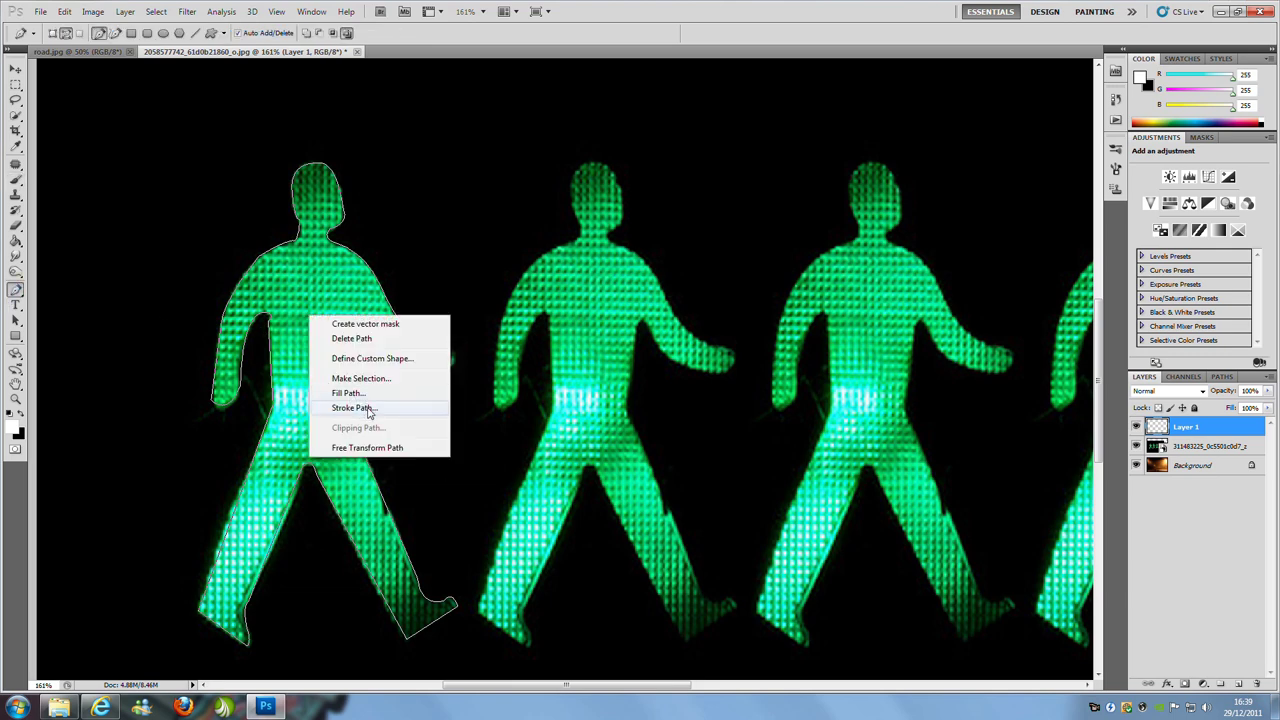
click(352, 408)
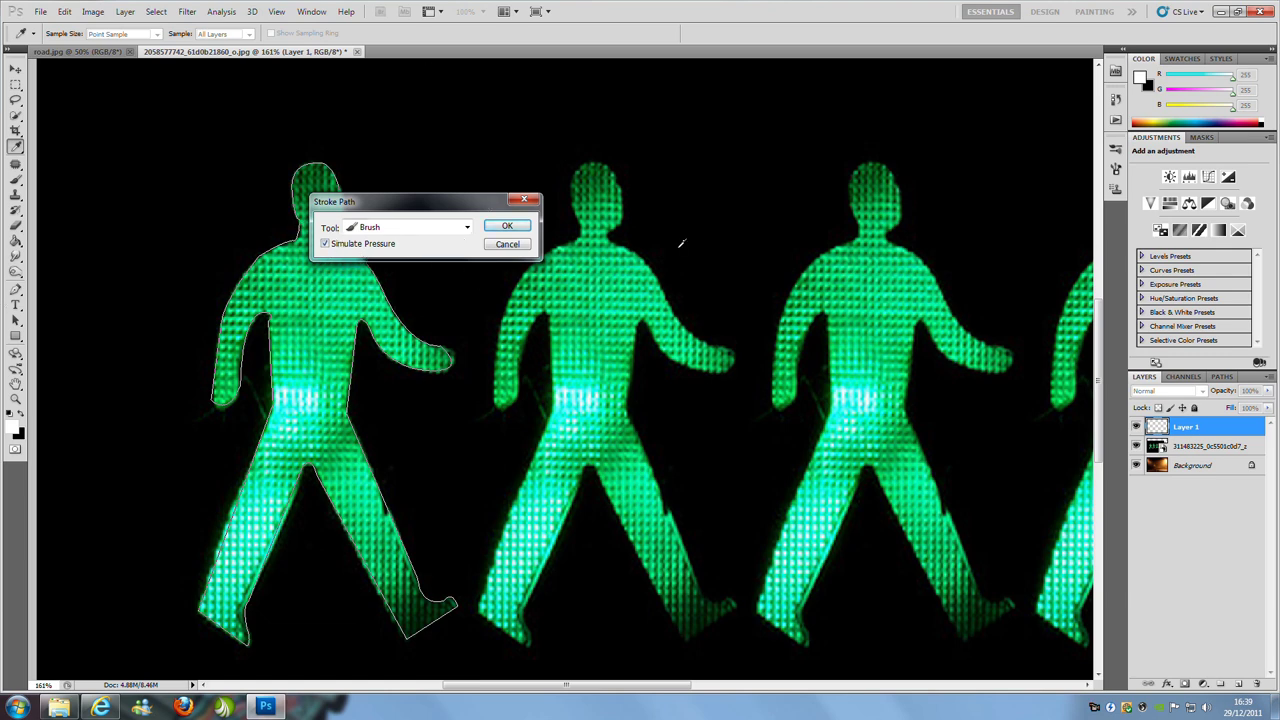
click(510, 228)
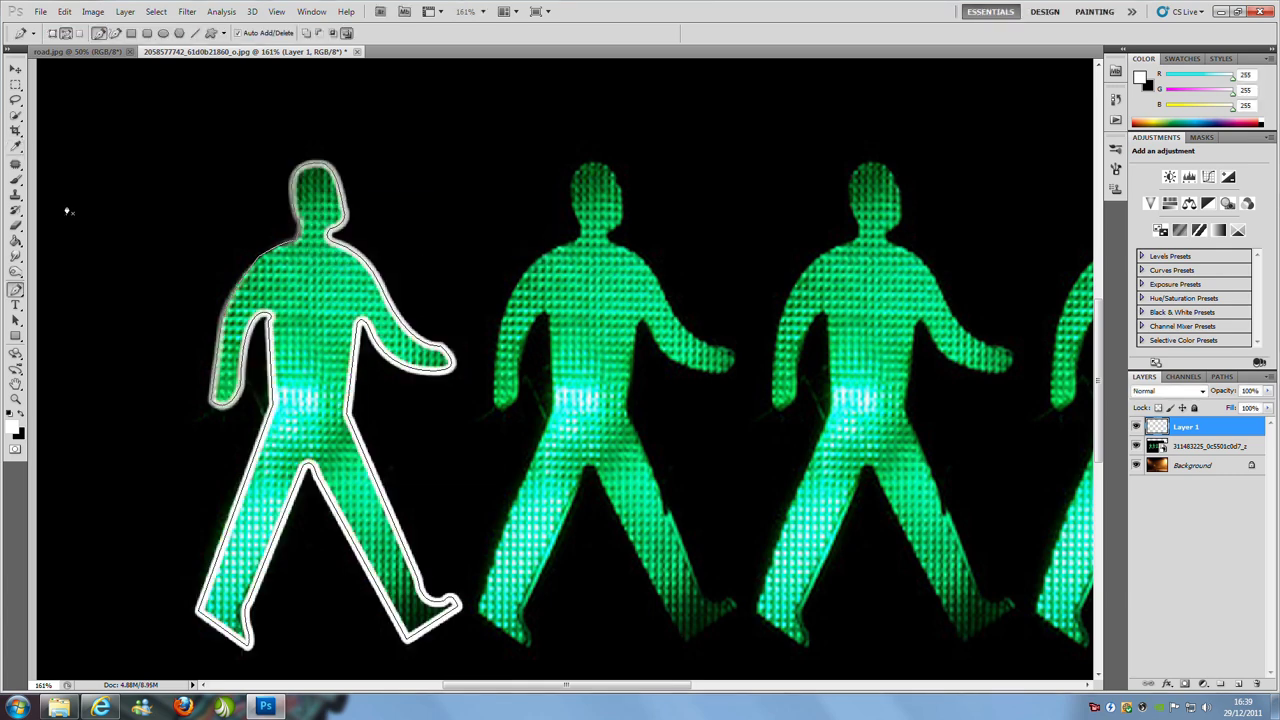
scroll(309, 326, down, 4)
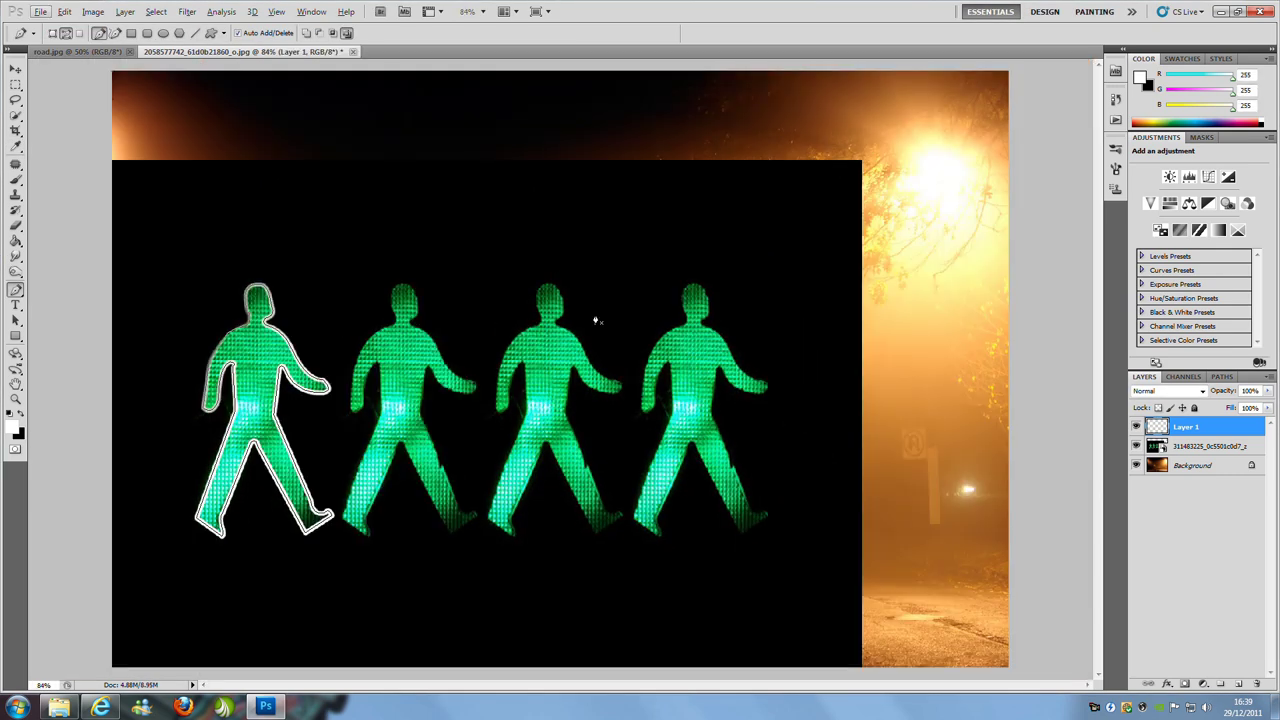
click(1136, 446)
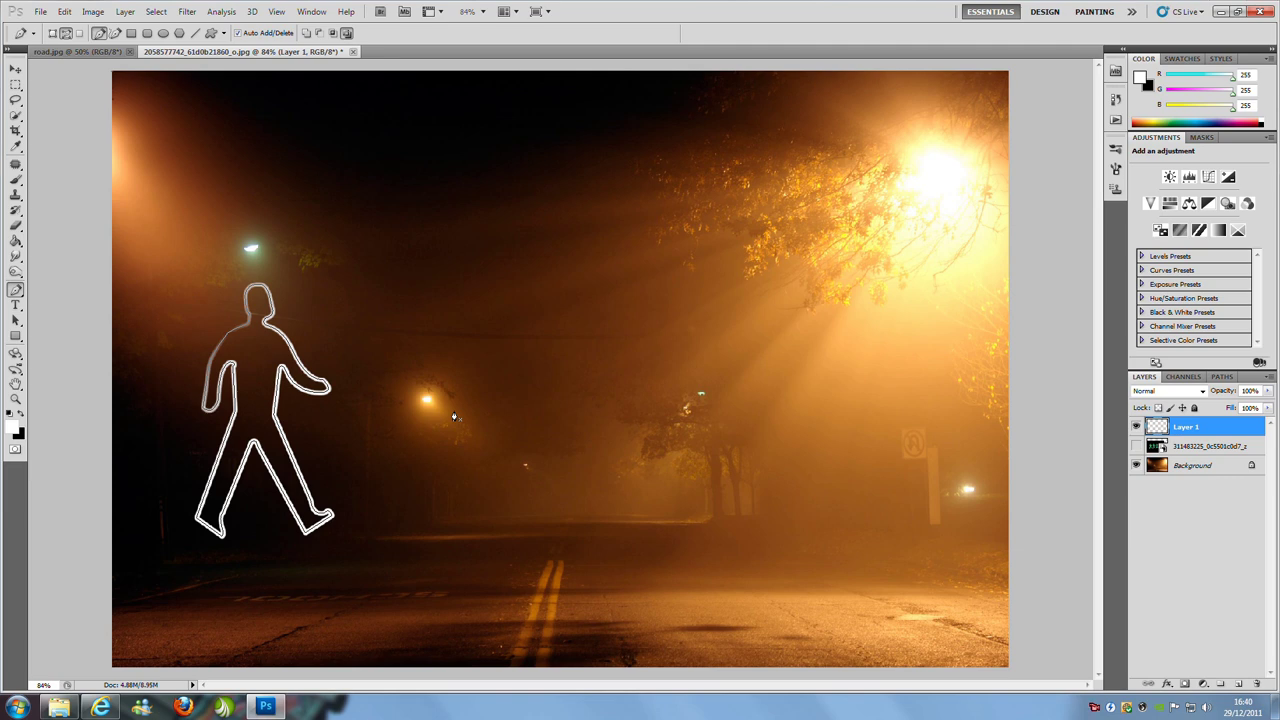
Move the white stroked figure down onto the road and set its layer's blend mode to Overlay.
key(Return)
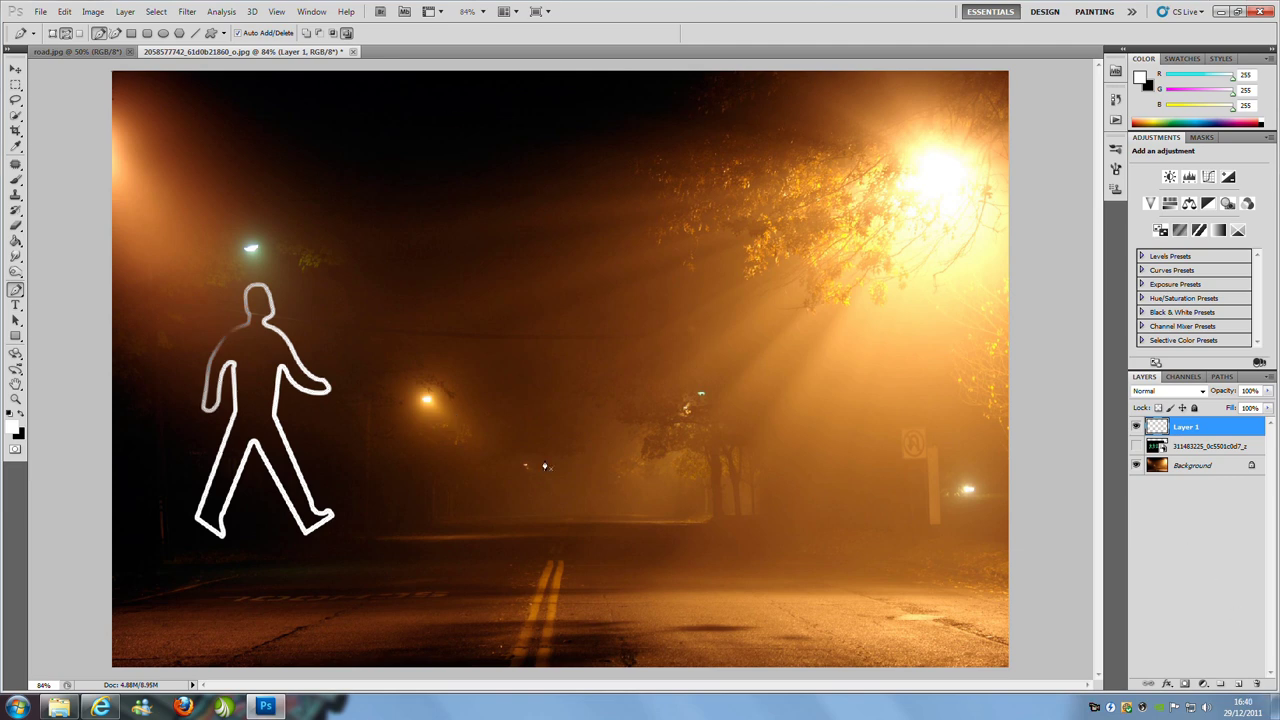
click(15, 68)
drag(264, 374, 243, 484)
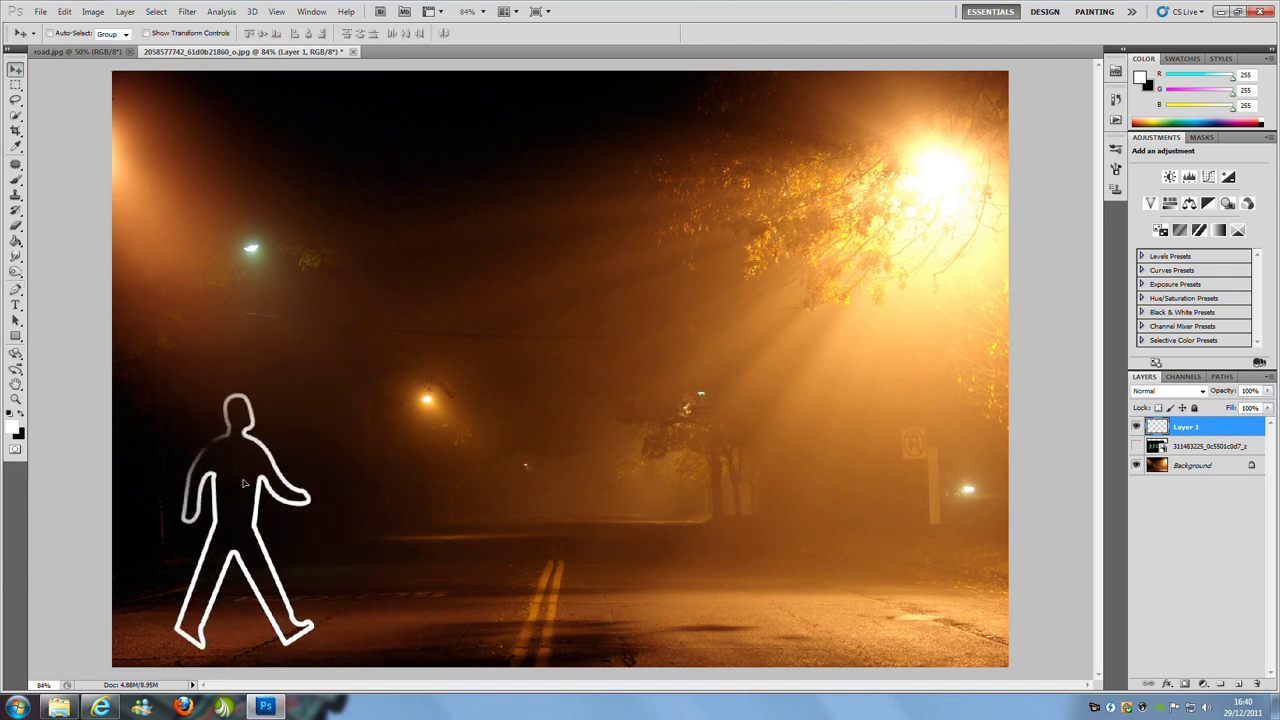
click(1162, 395)
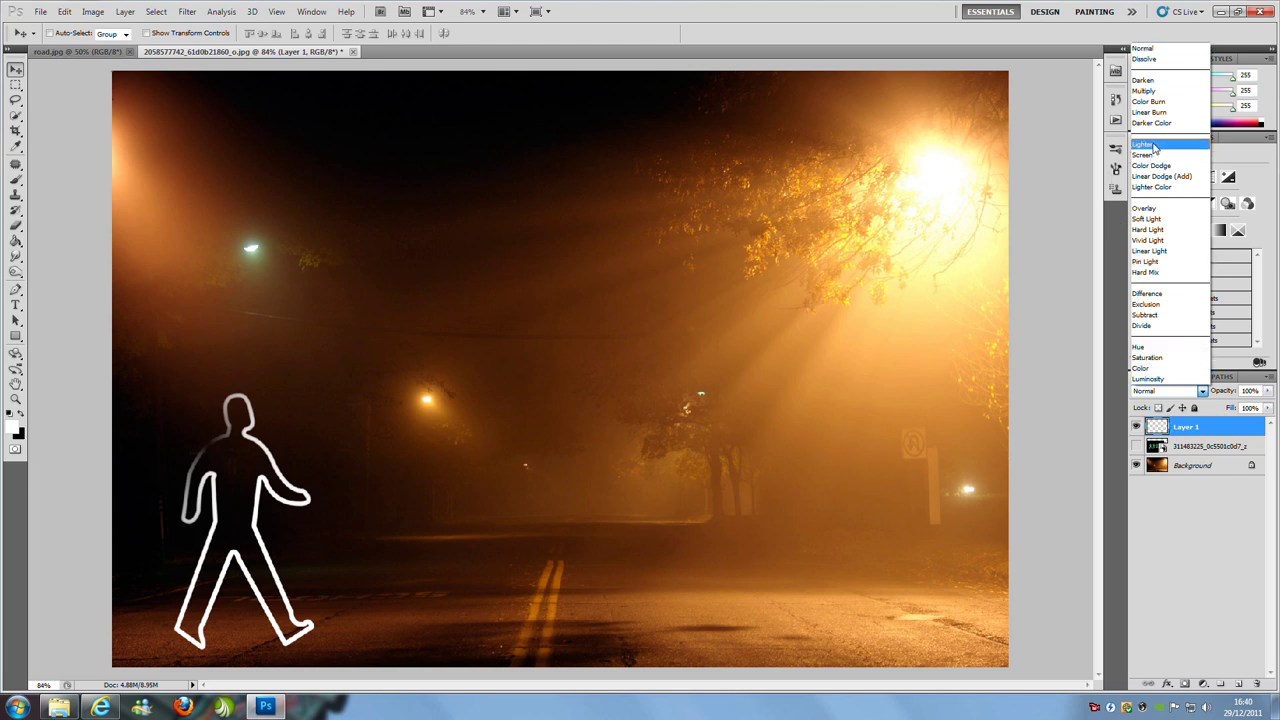
click(1145, 208)
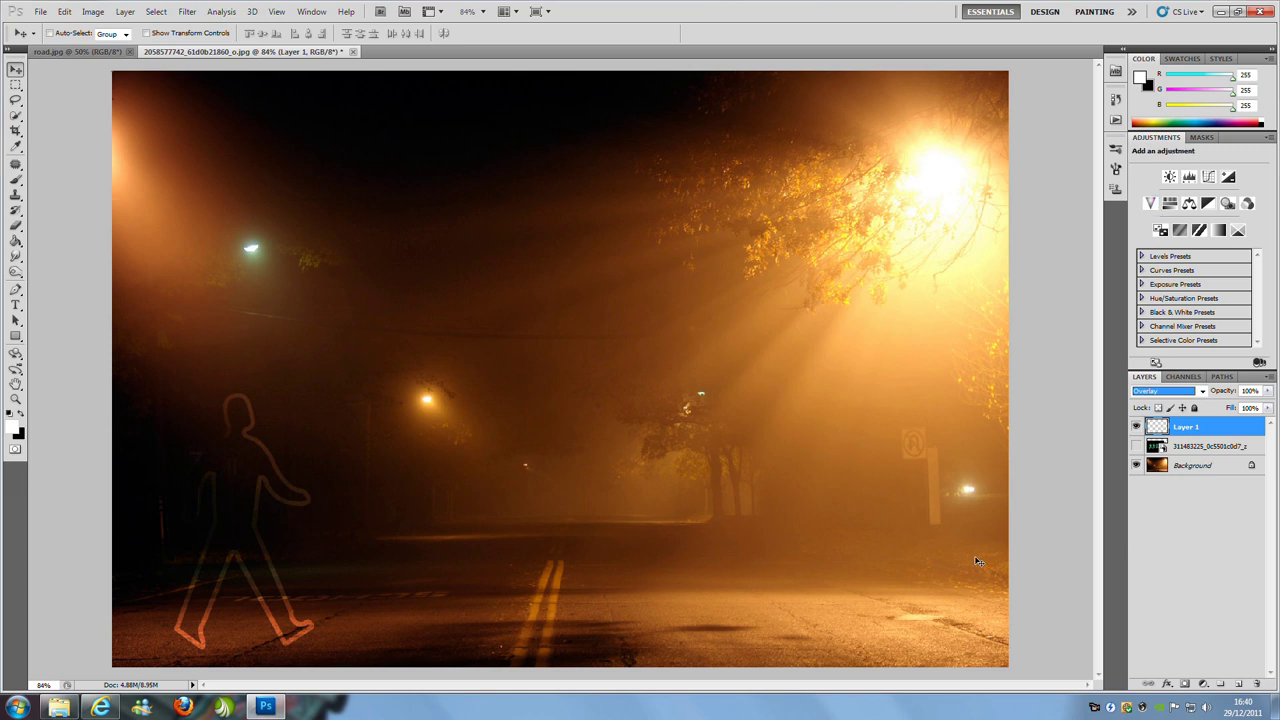
Duplicate the figure layer three times and space the copies evenly across the road towards the bright street lamp.
key(ctrl+j)
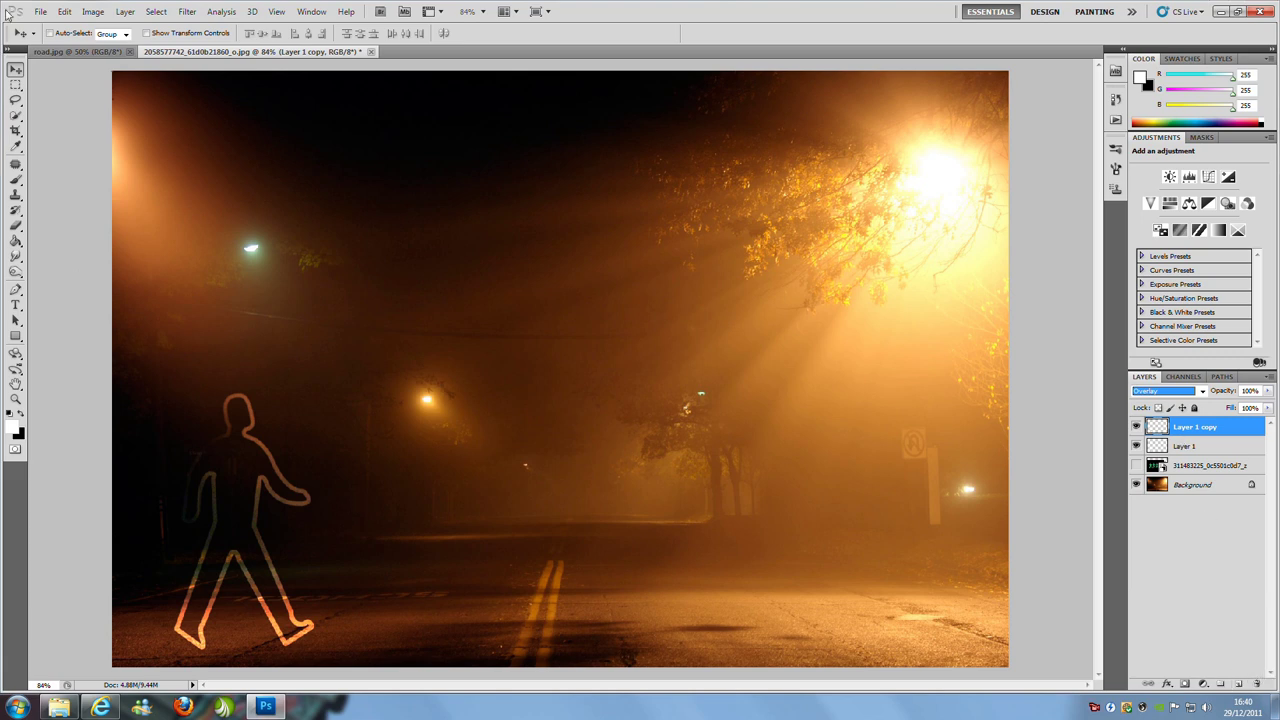
drag(237, 514, 430, 505)
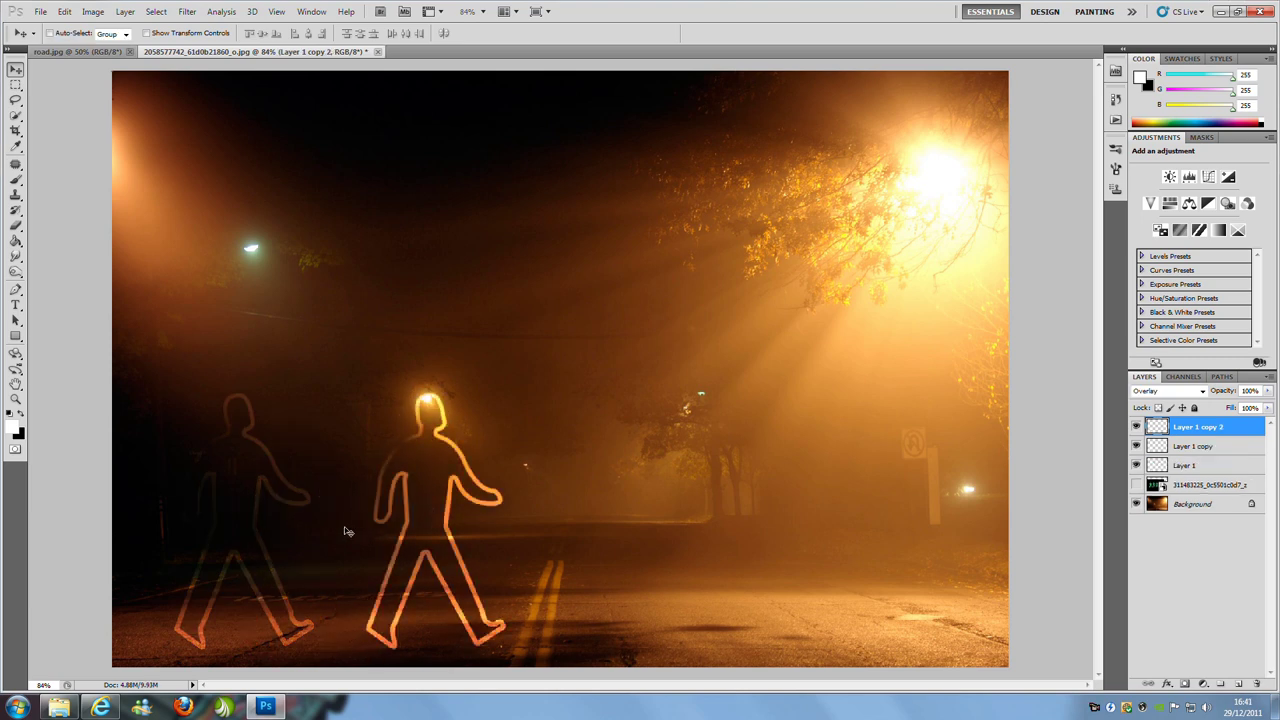
drag(440, 496, 649, 490)
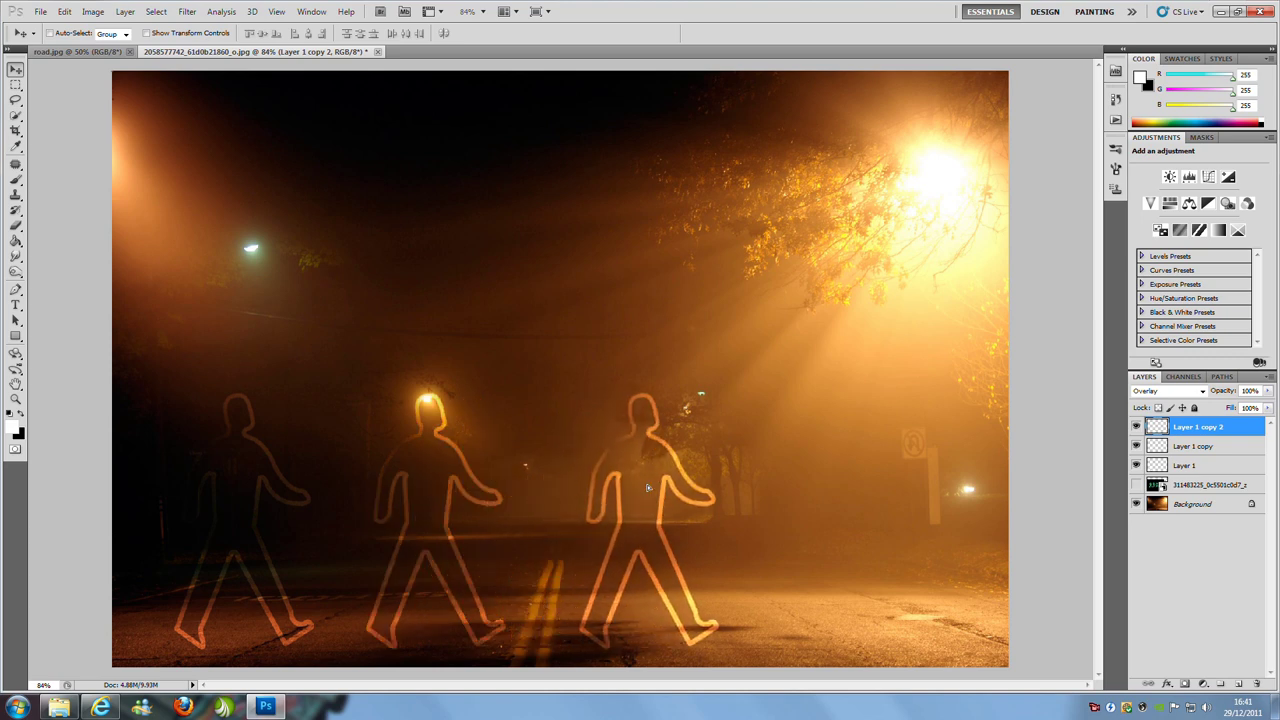
key(ctrl+j)
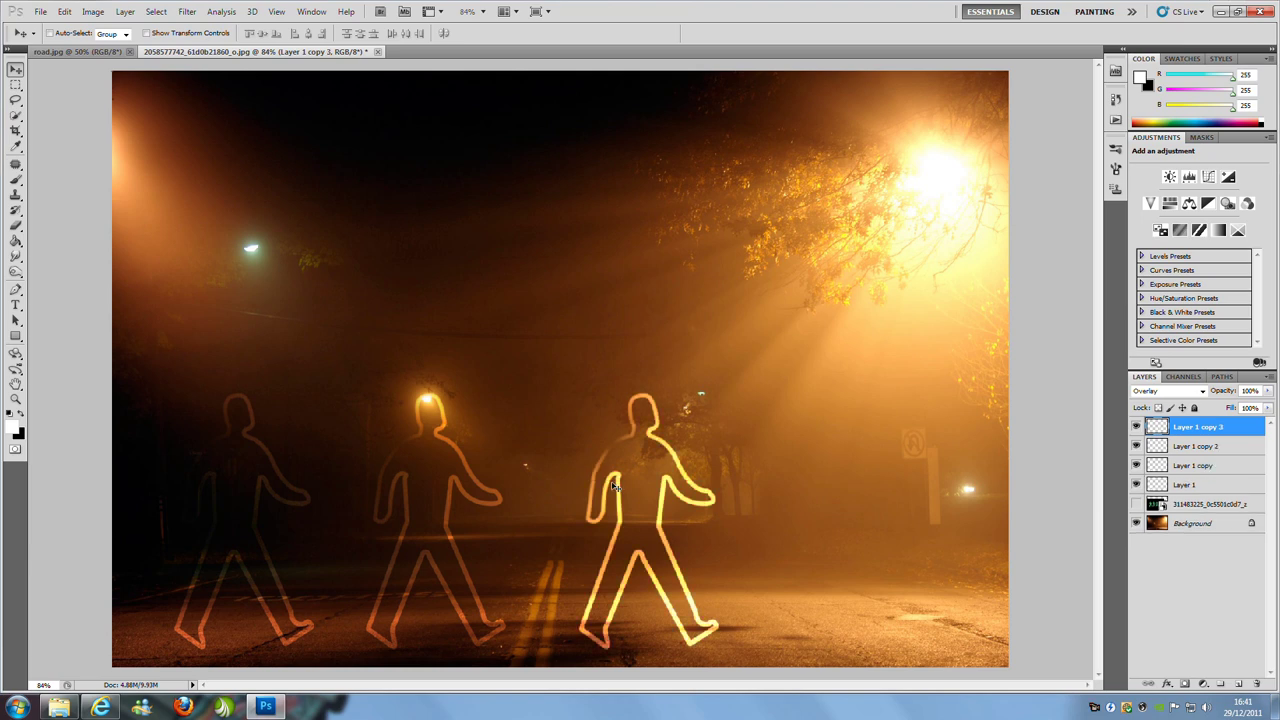
drag(672, 488, 864, 480)
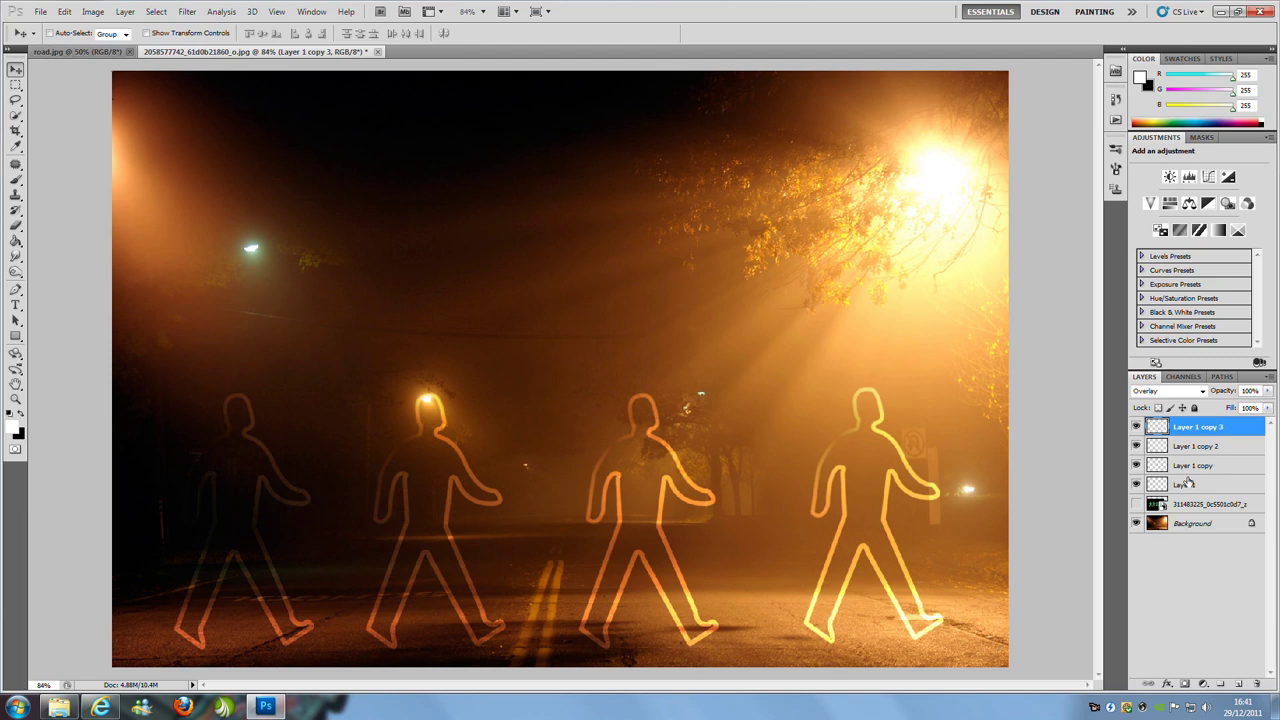
Add an Inner Shadow effect with the Half Round contour to the rightmost figure's layer.
double_click(1242, 427)
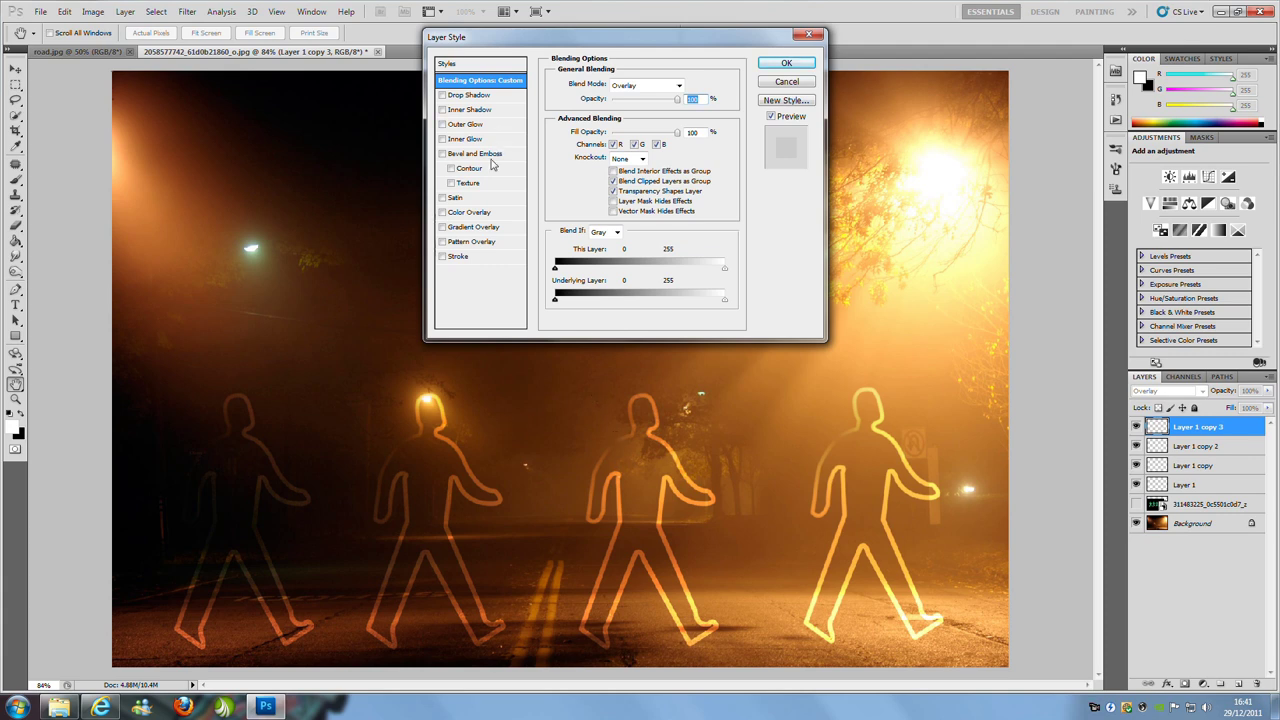
click(443, 110)
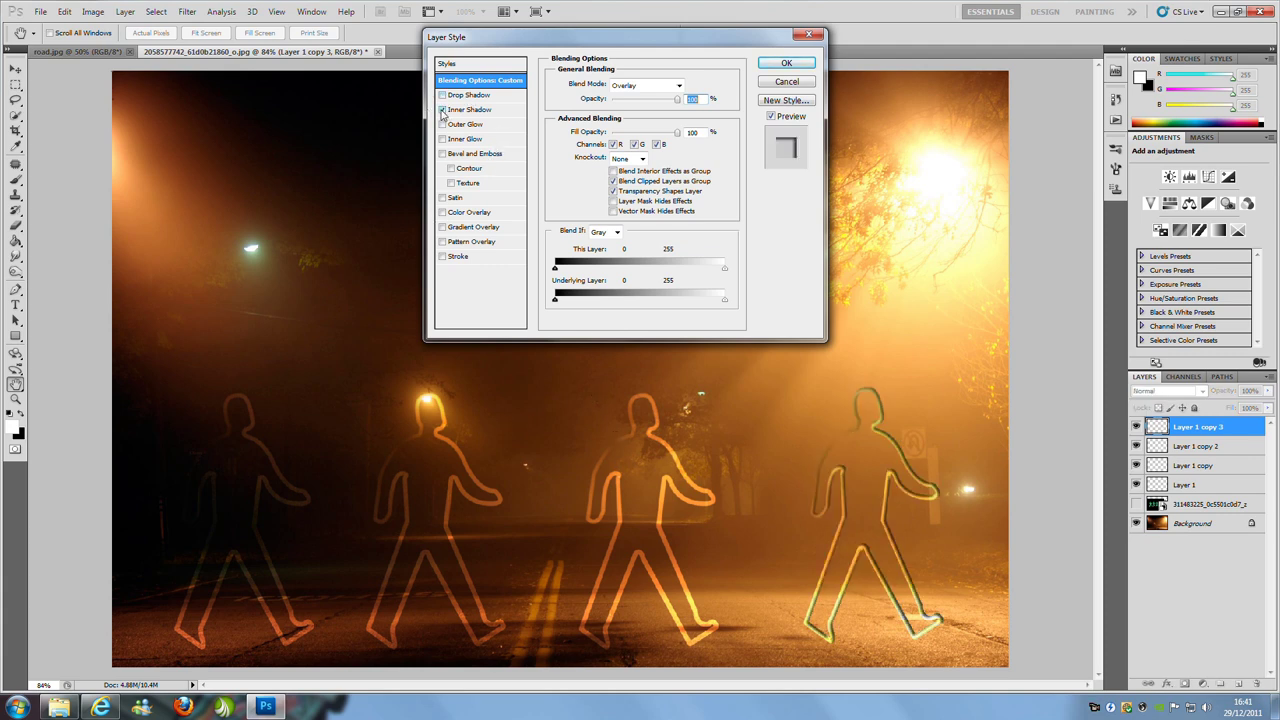
click(506, 113)
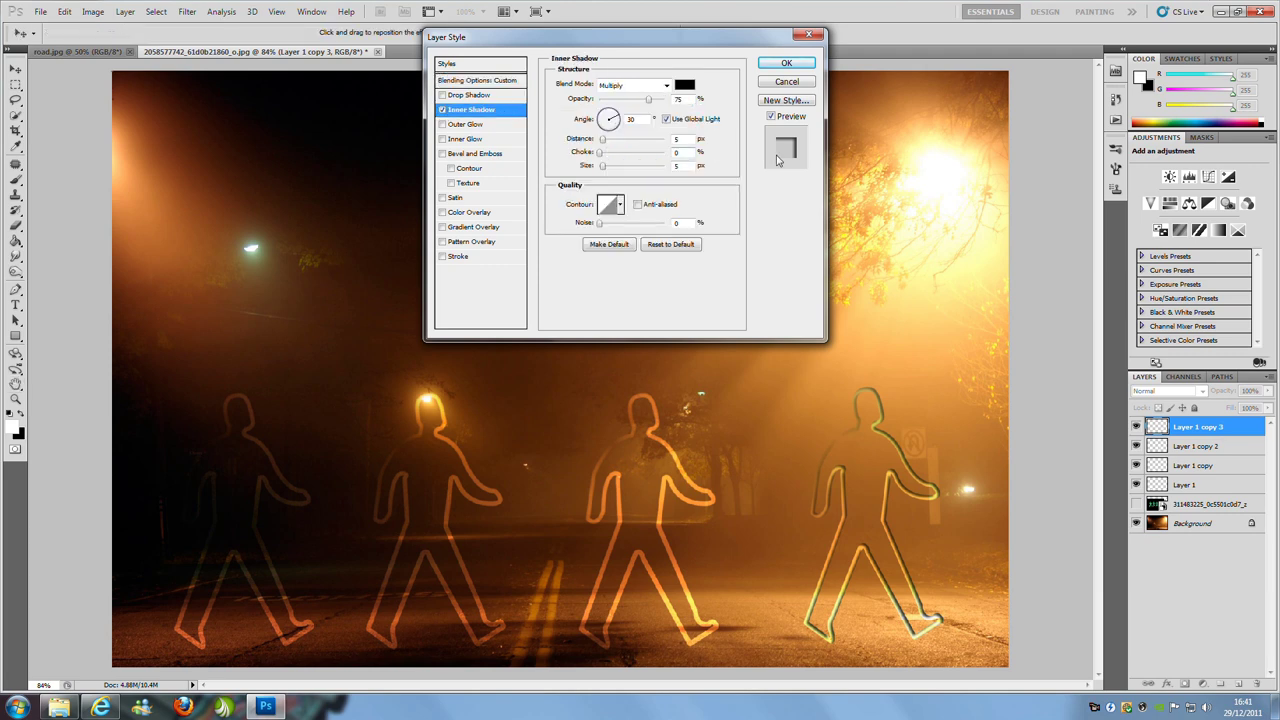
click(620, 206)
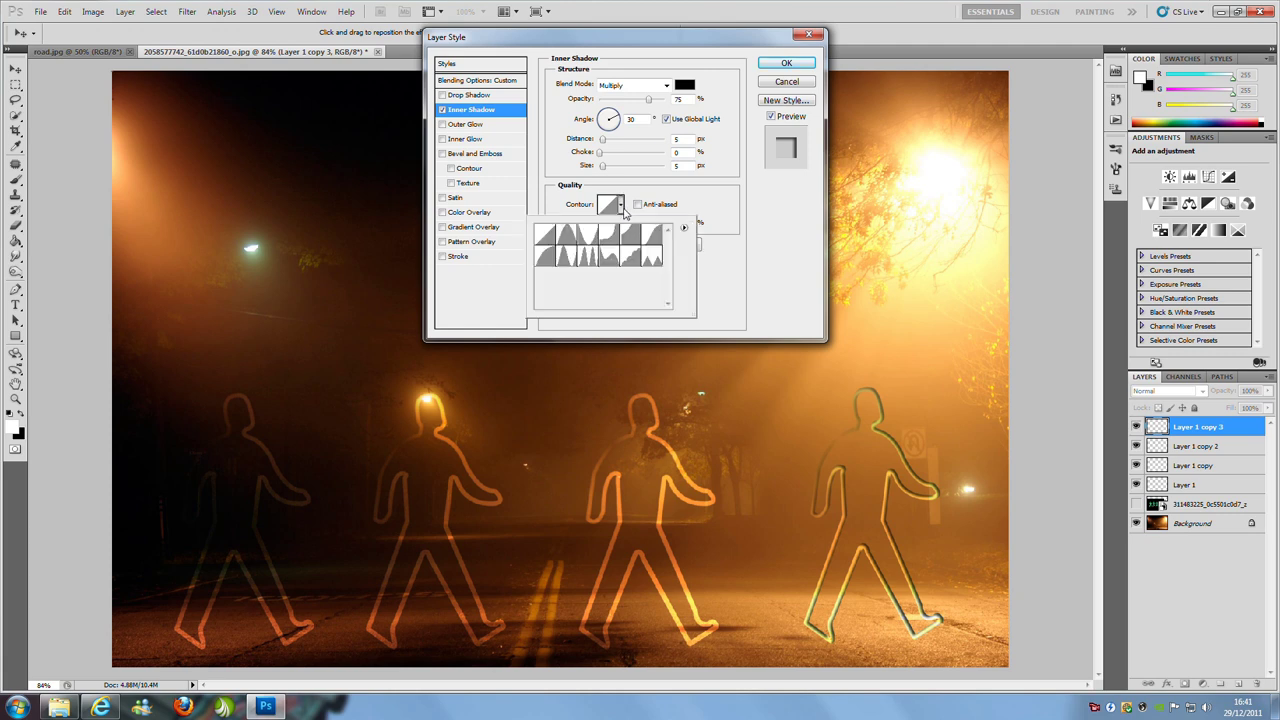
click(544, 259)
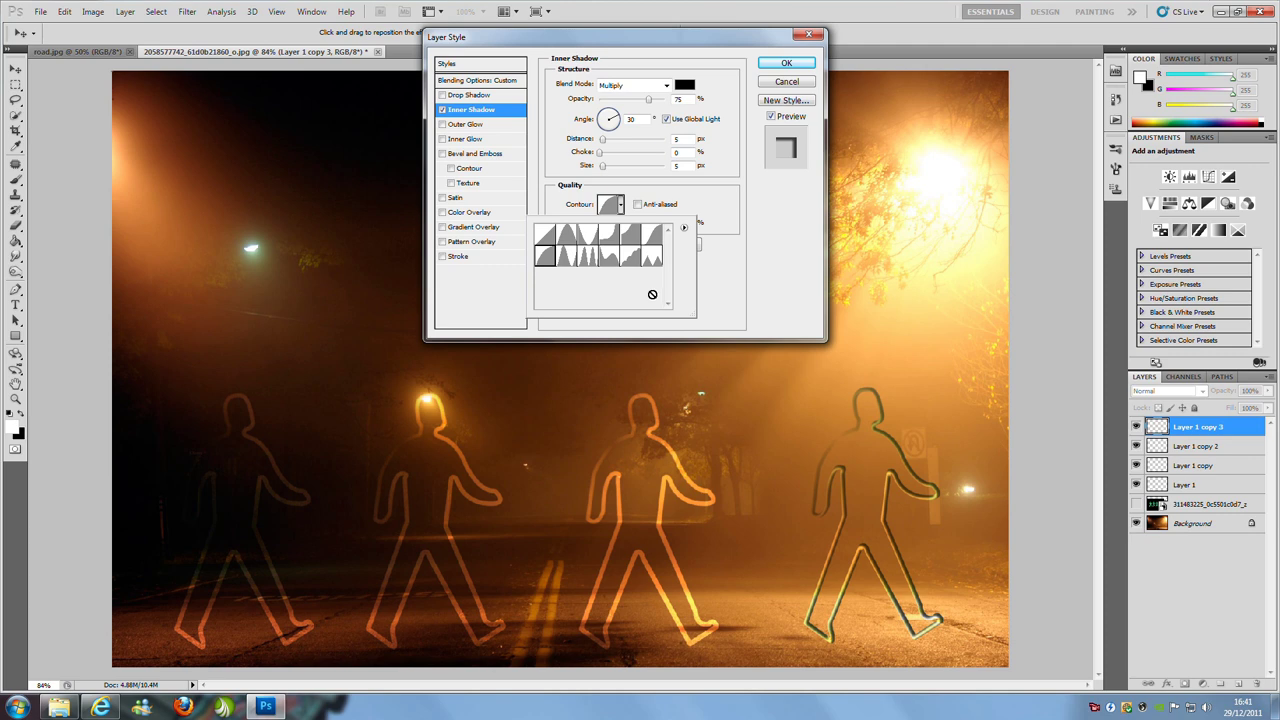
Set the Inner Shadow's colour to near-white fdfafa and its distance to 1 px.
click(684, 87)
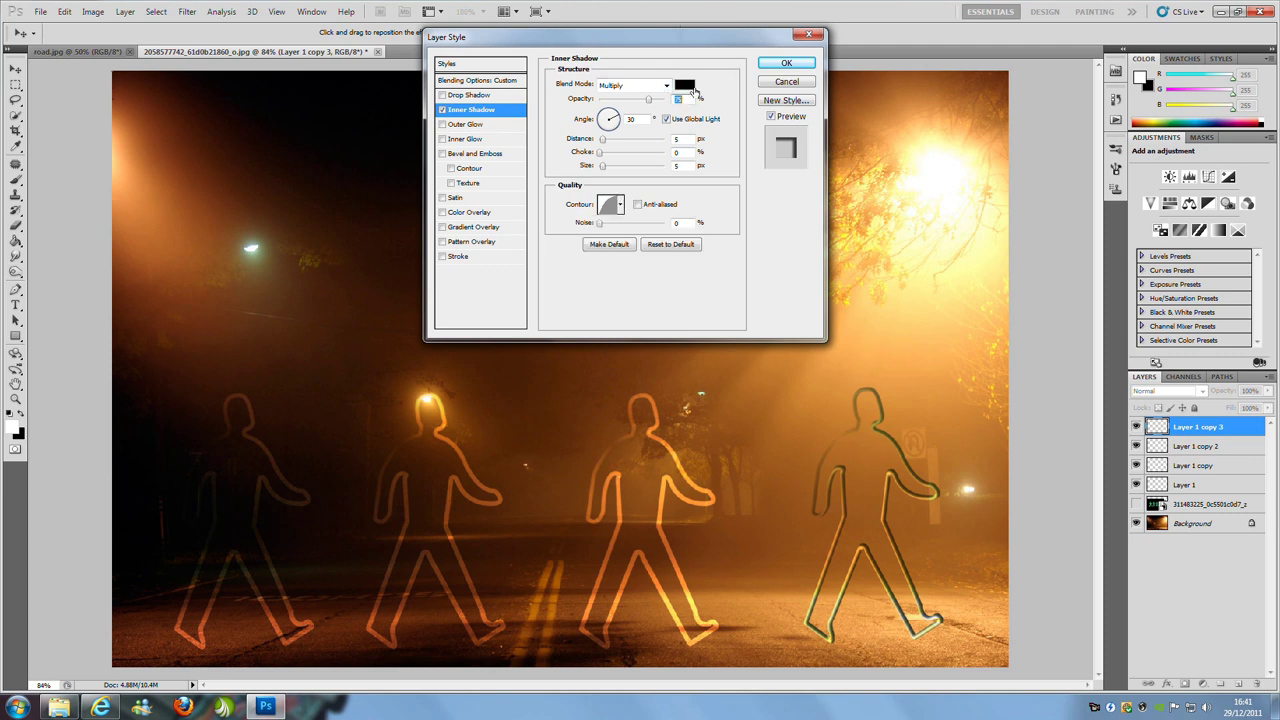
click(690, 88)
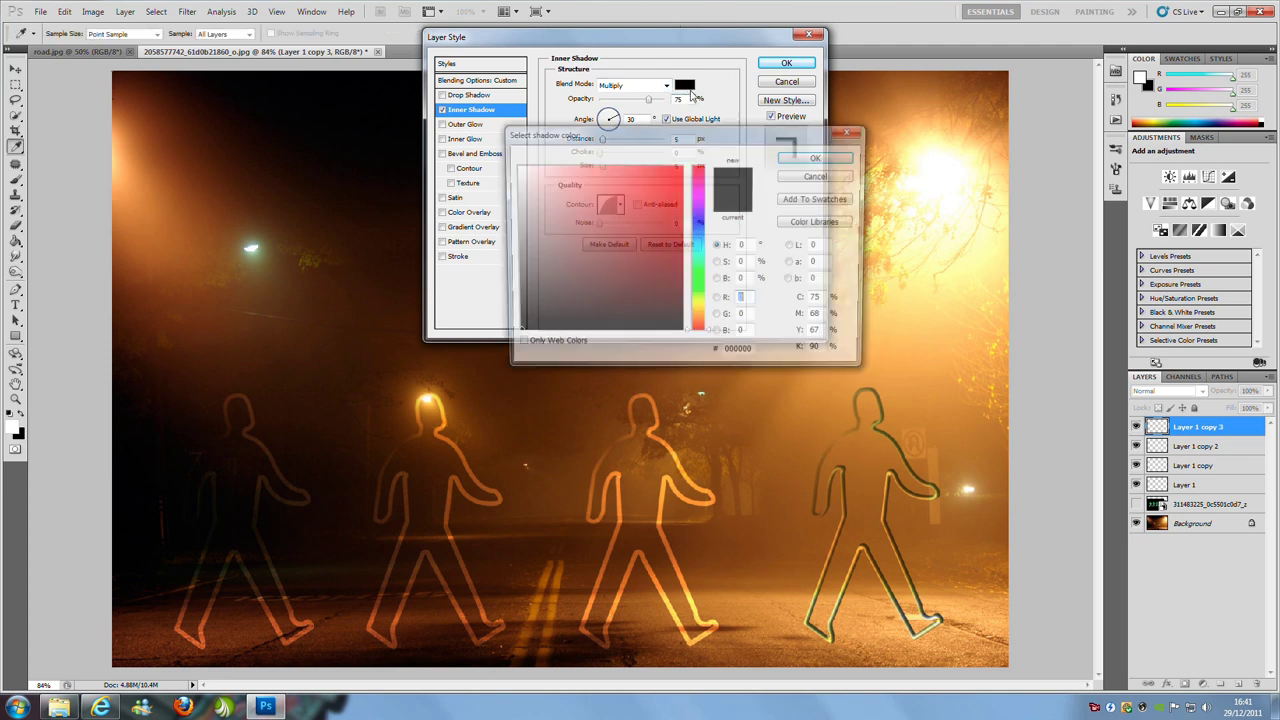
click(514, 166)
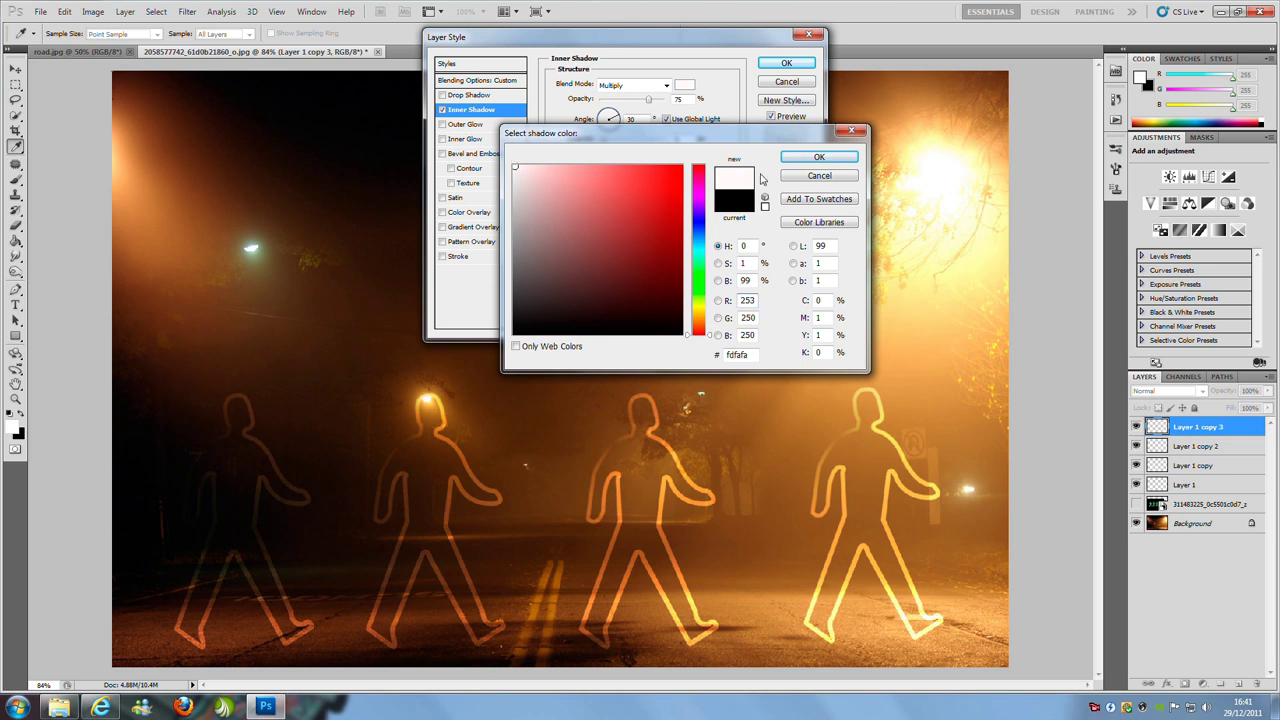
click(811, 158)
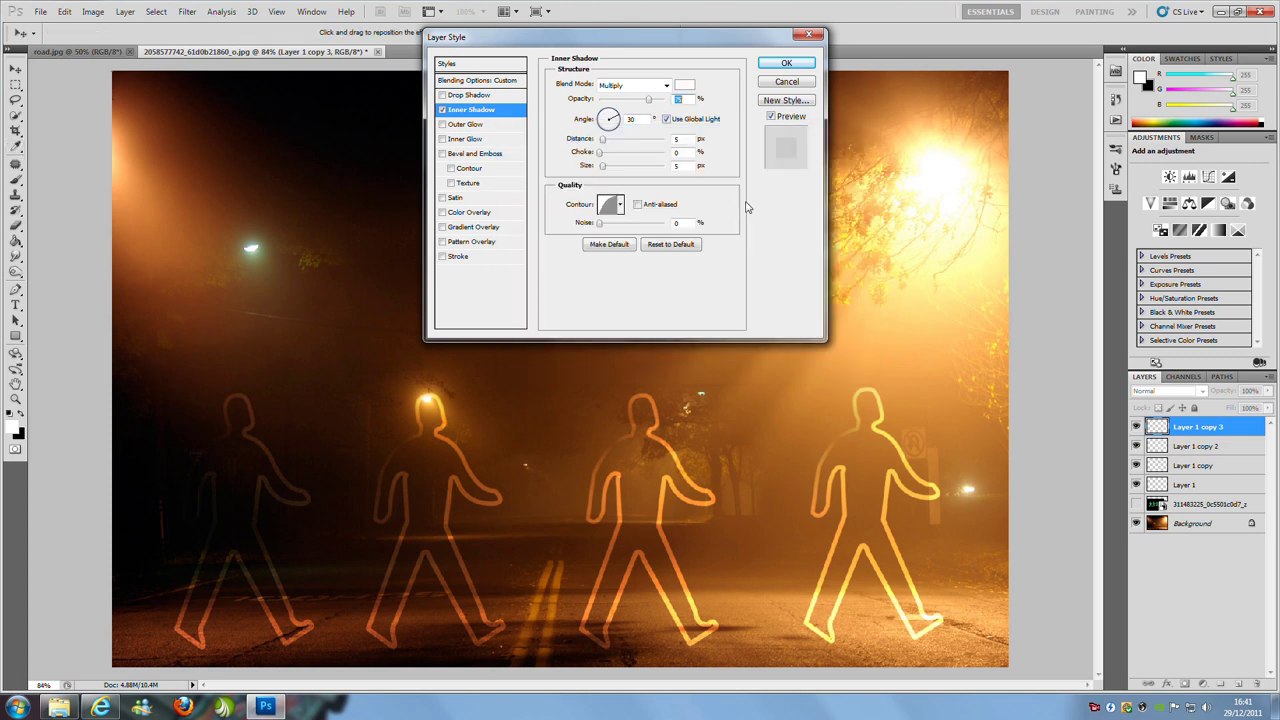
double_click(688, 140)
text(1)
Add an Outer Glow to the rightmost figure with the orange colour fd8804 and a size of 16 px.
click(466, 124)
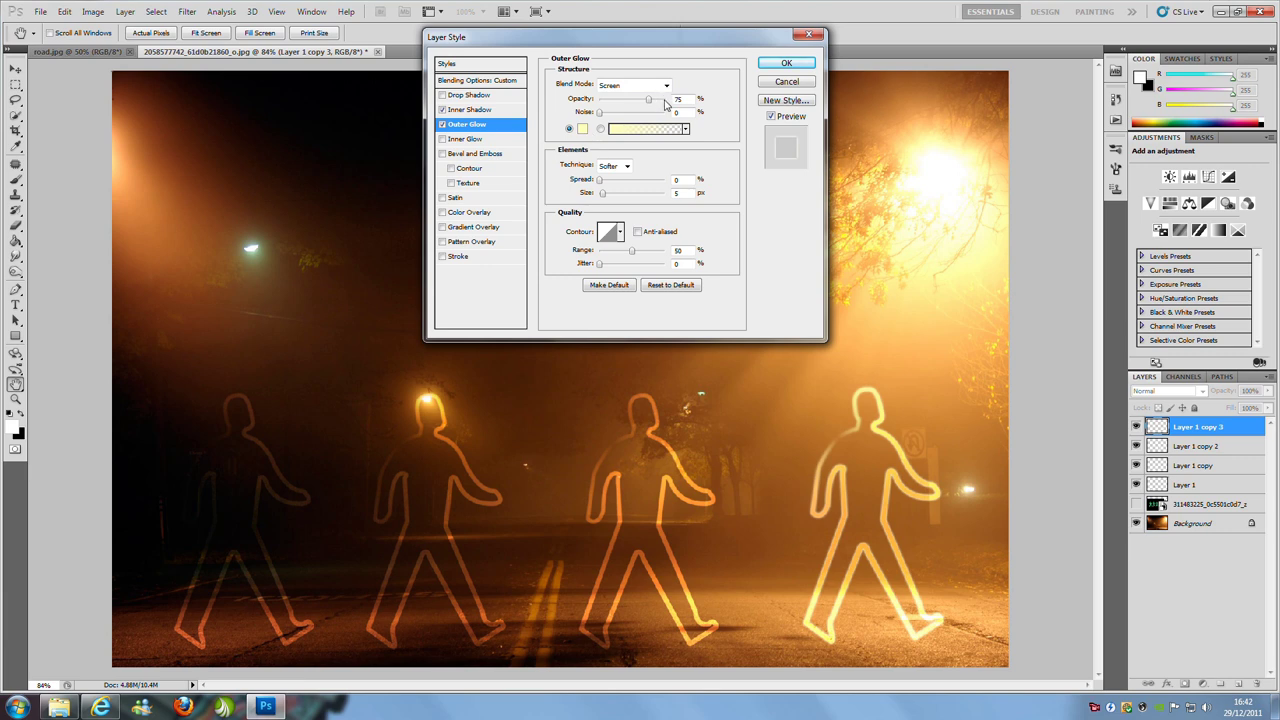
click(582, 129)
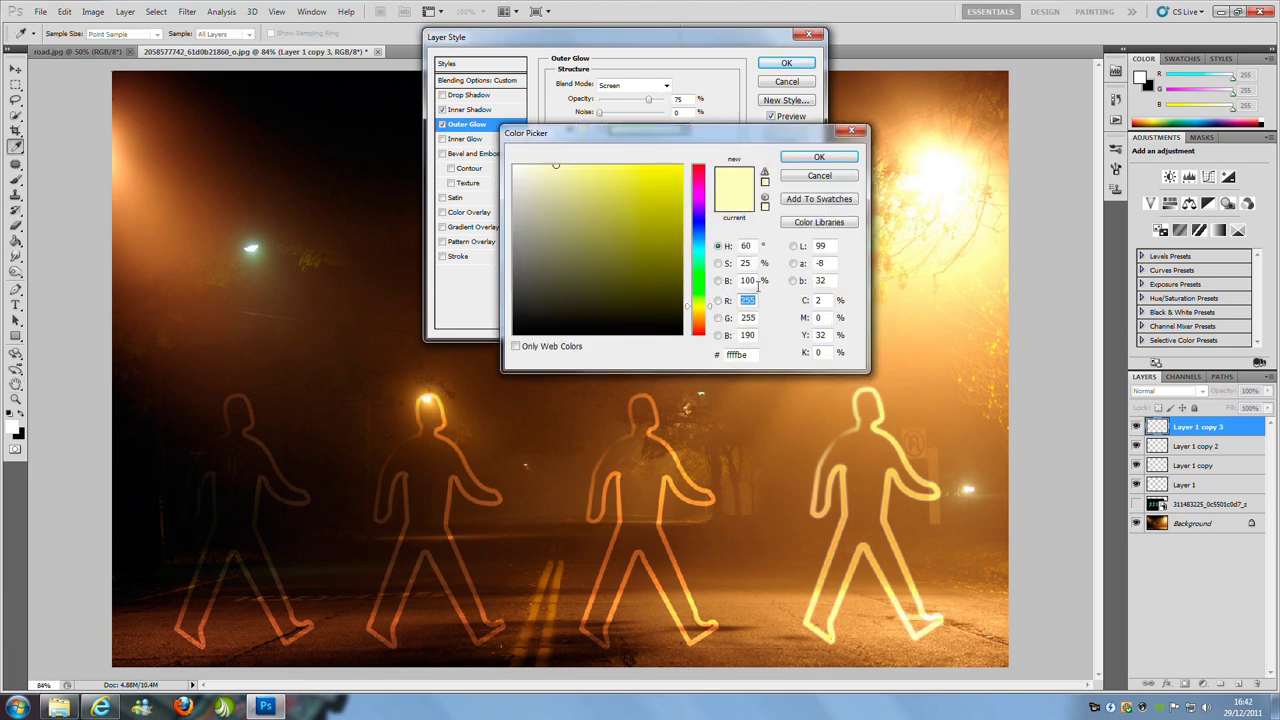
drag(752, 355, 710, 364)
text(f)
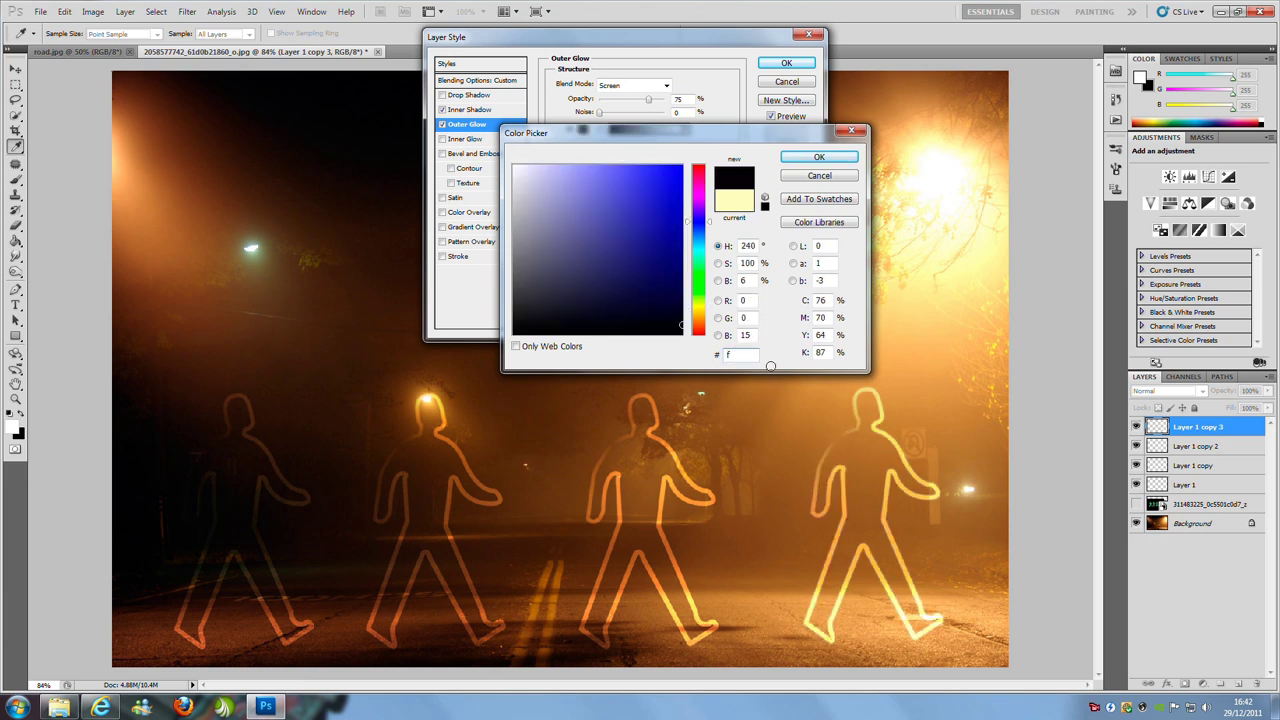
text(d8)
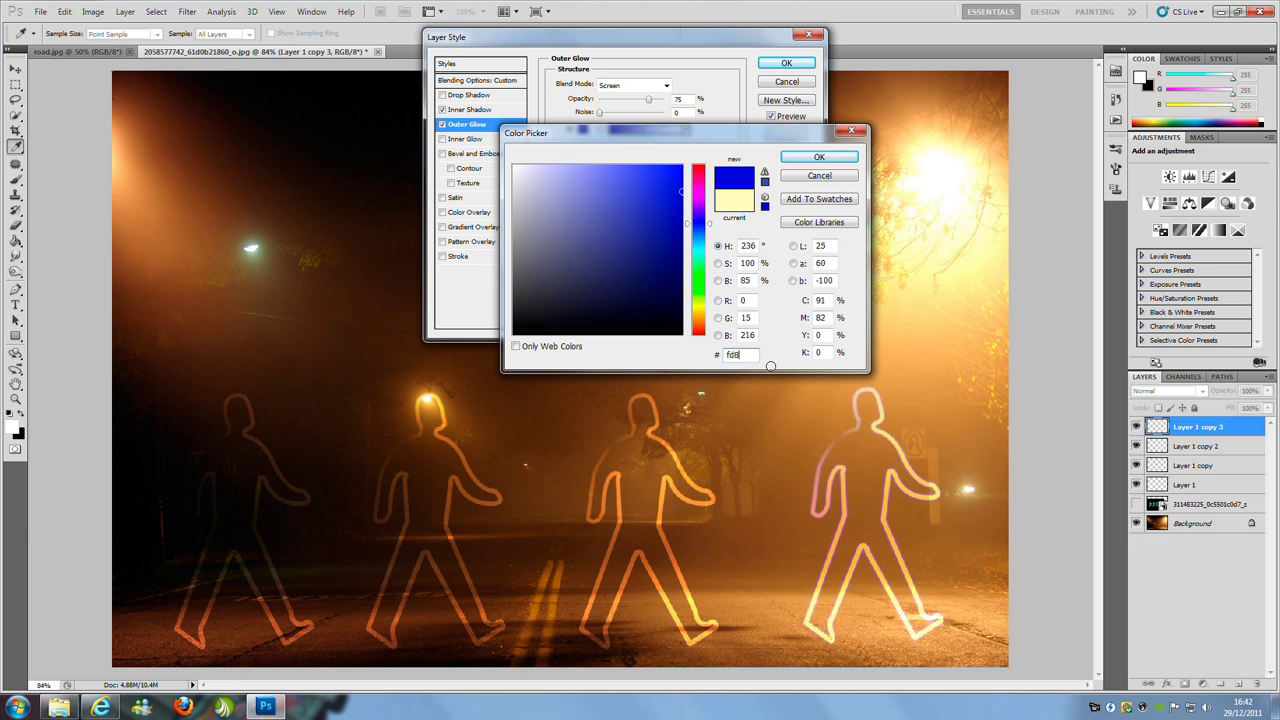
text(80)
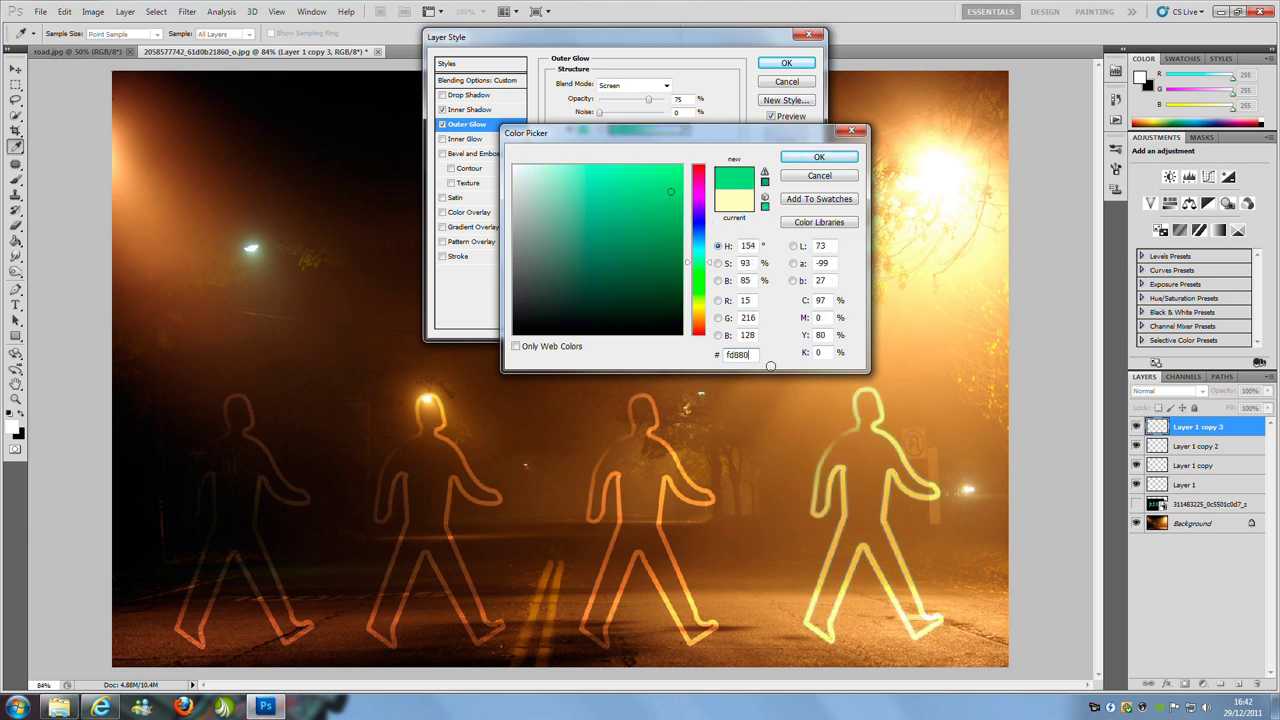
text(4)
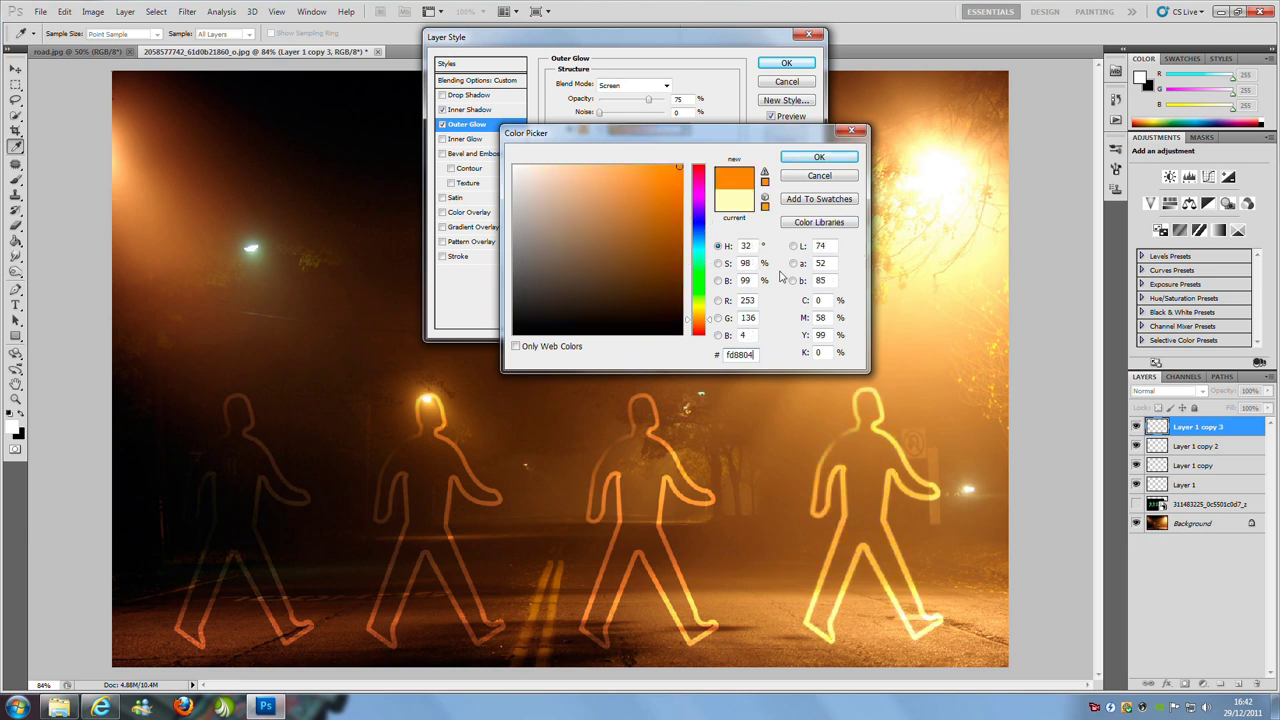
click(802, 160)
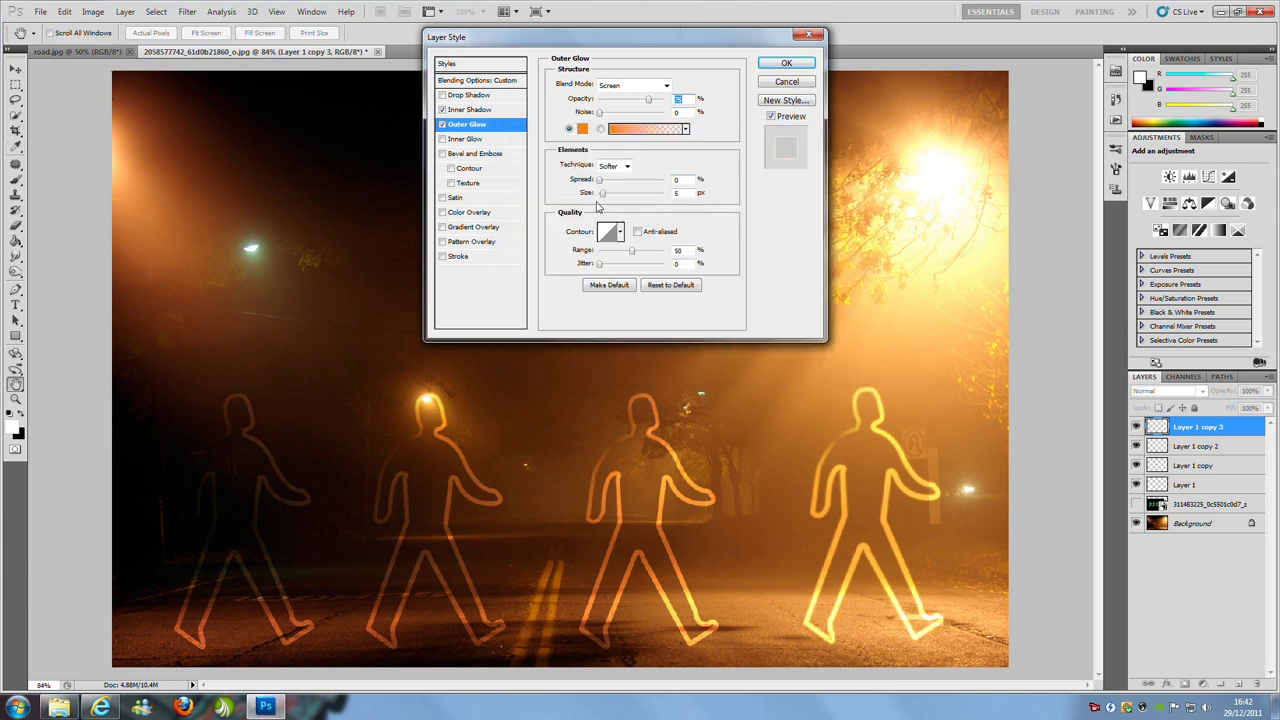
click(688, 193)
text(16)
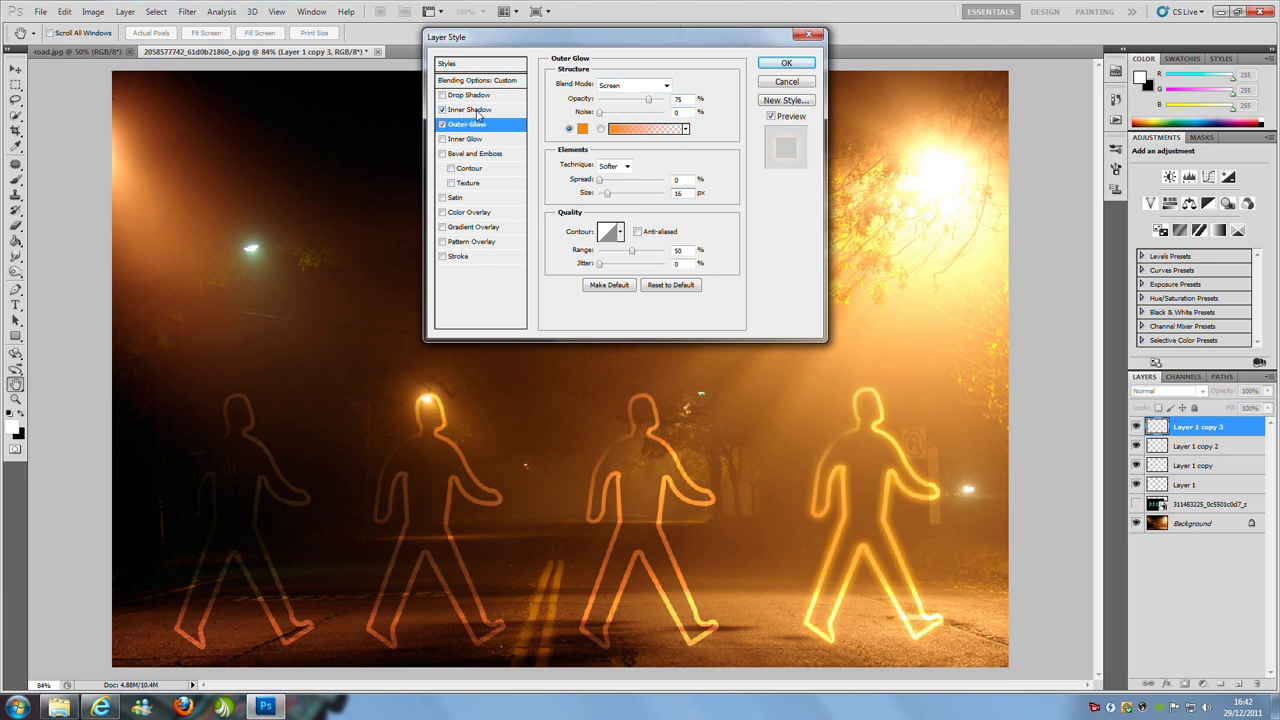
Raise the Inner Shadow's opacity and apply the layer style to the rightmost figure.
click(476, 110)
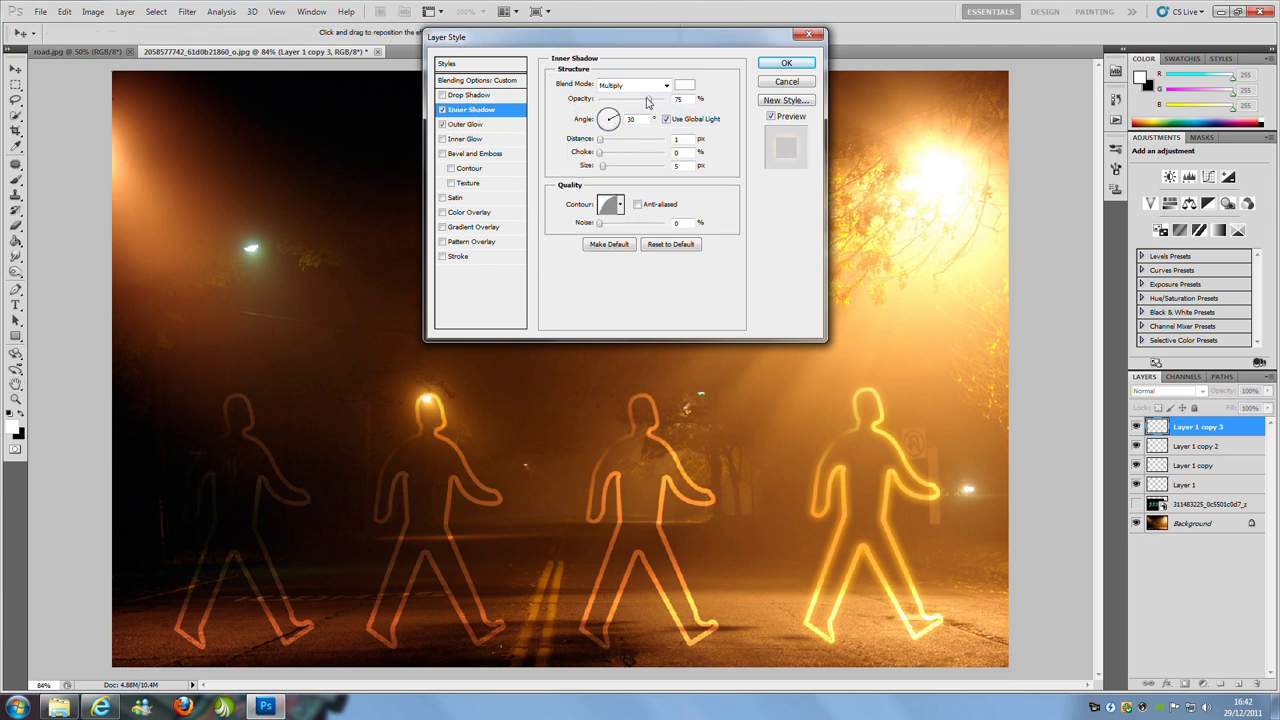
drag(649, 100, 670, 103)
click(786, 64)
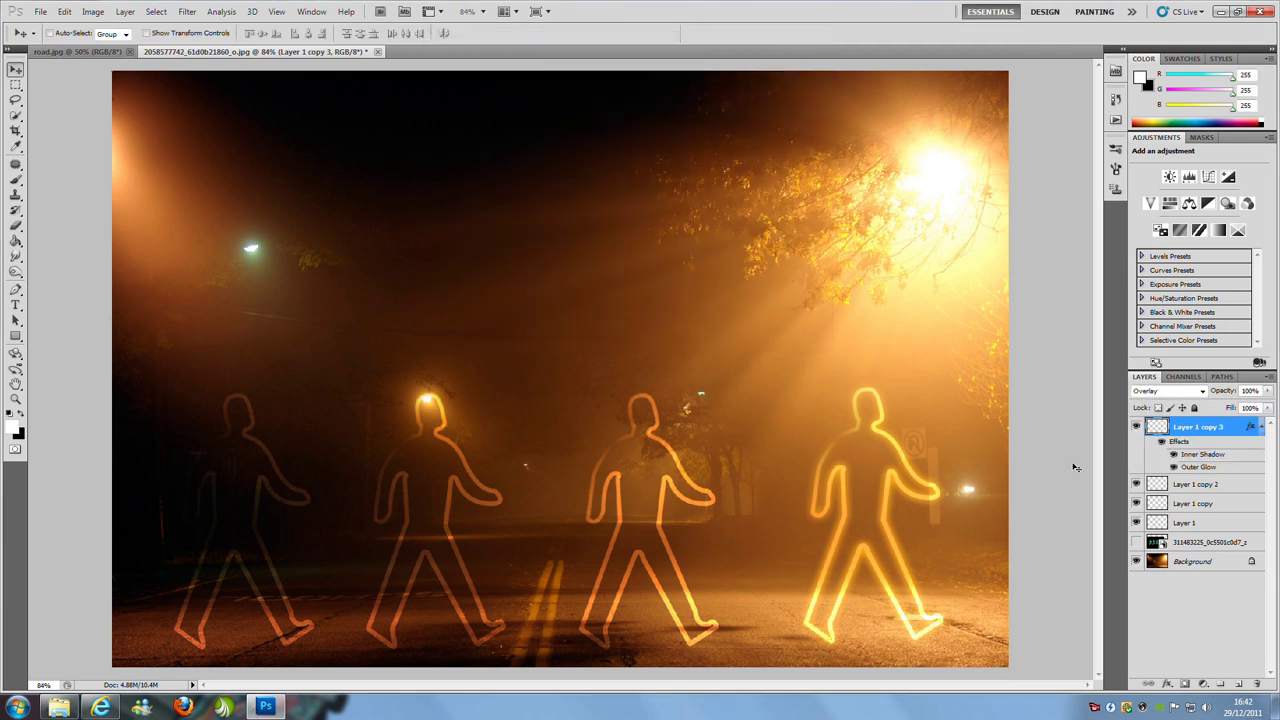
Copy the rightmost figure's layer style and paste it onto the neighbouring figure's layer, Layer 1 copy 2.
right_click(1237, 431)
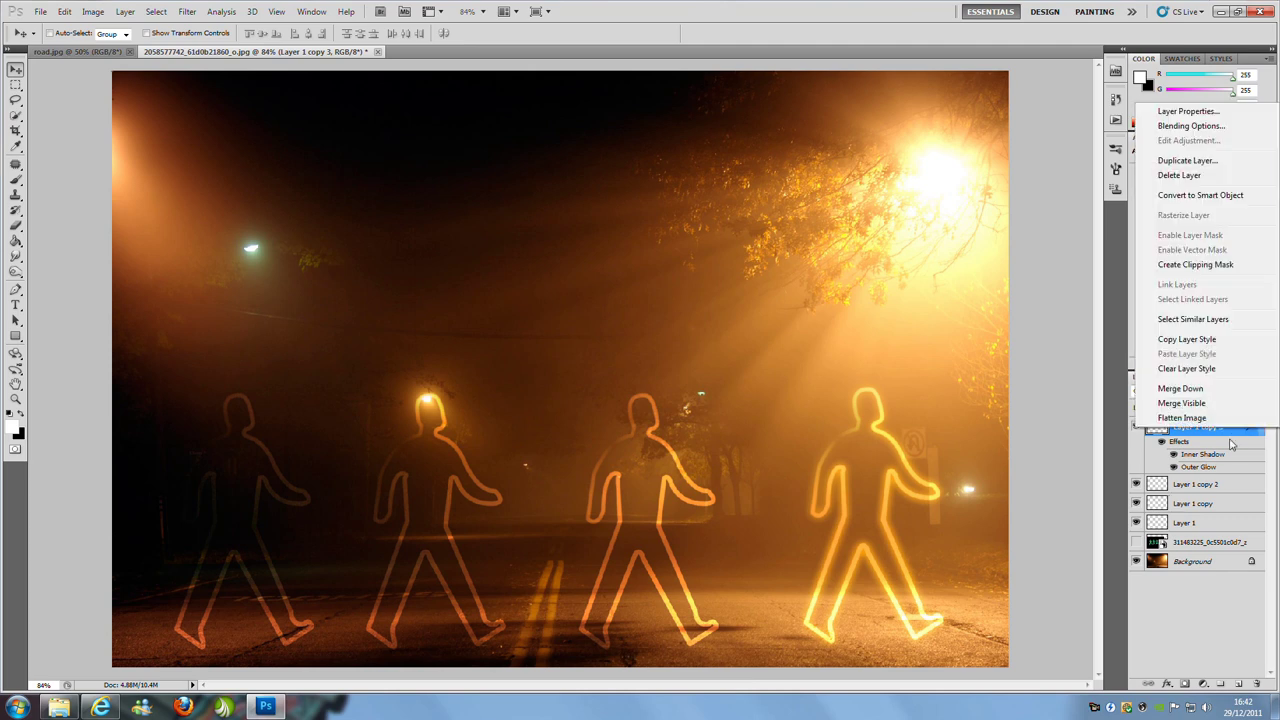
click(1188, 340)
click(1247, 486)
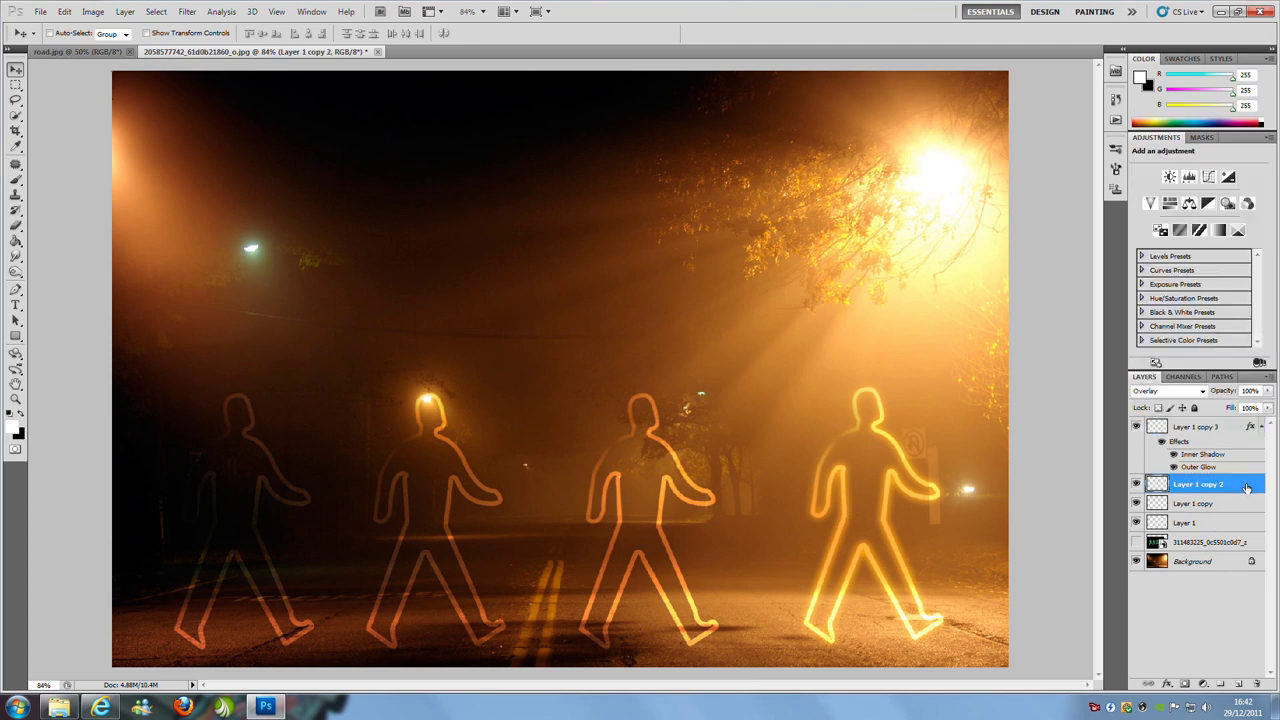
right_click(1246, 486)
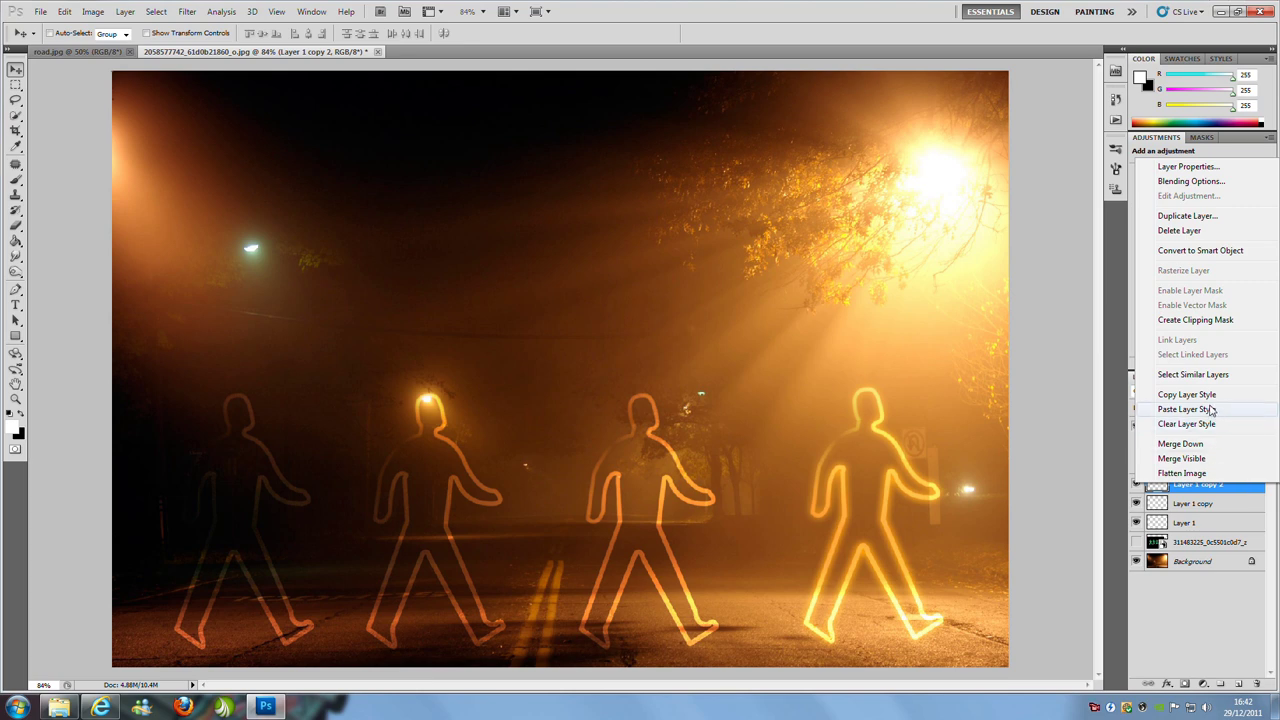
click(1219, 410)
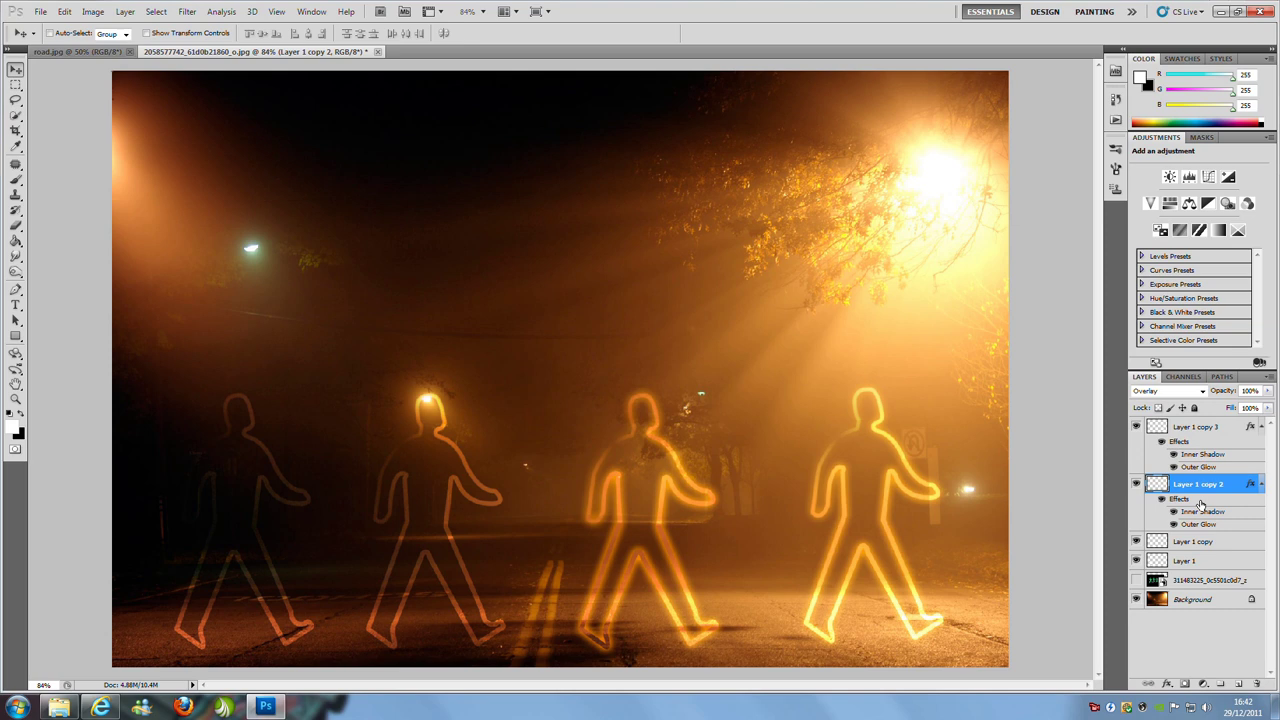
Paste the copied layer style onto the two remaining figure layers, Layer 1 copy and Layer 1.
click(1236, 542)
right_click(1236, 542)
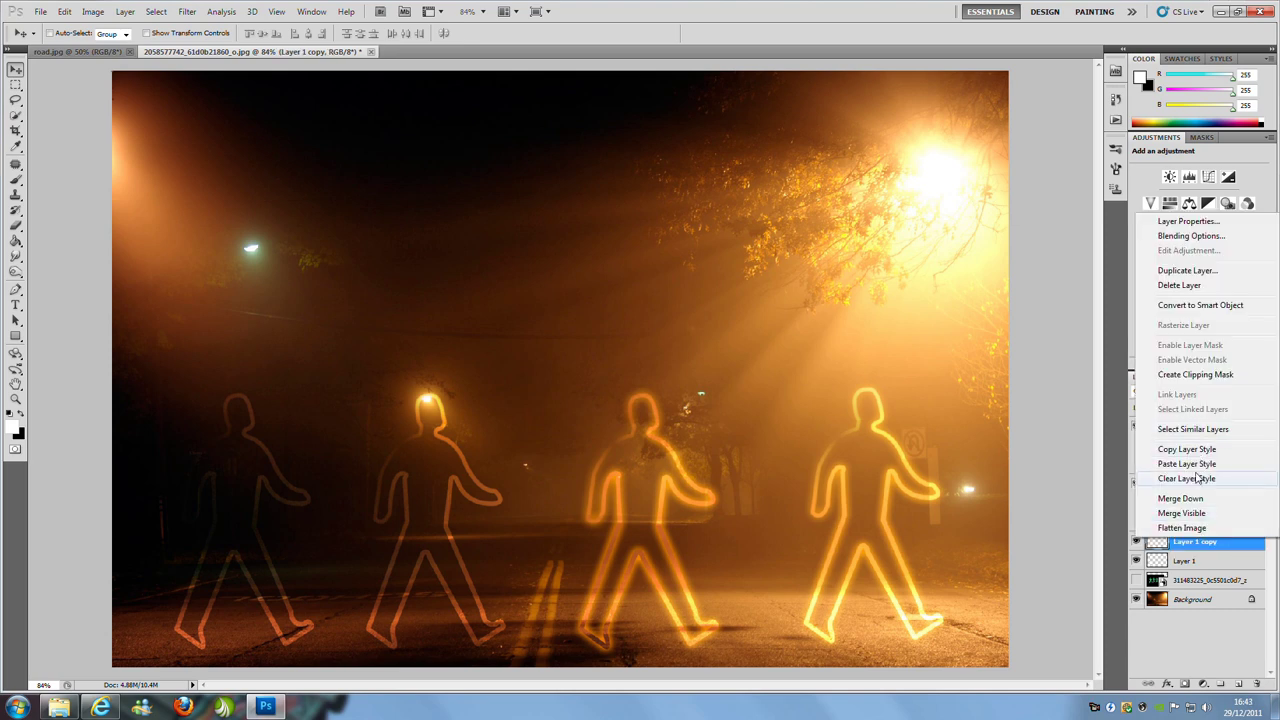
click(1218, 465)
click(1240, 600)
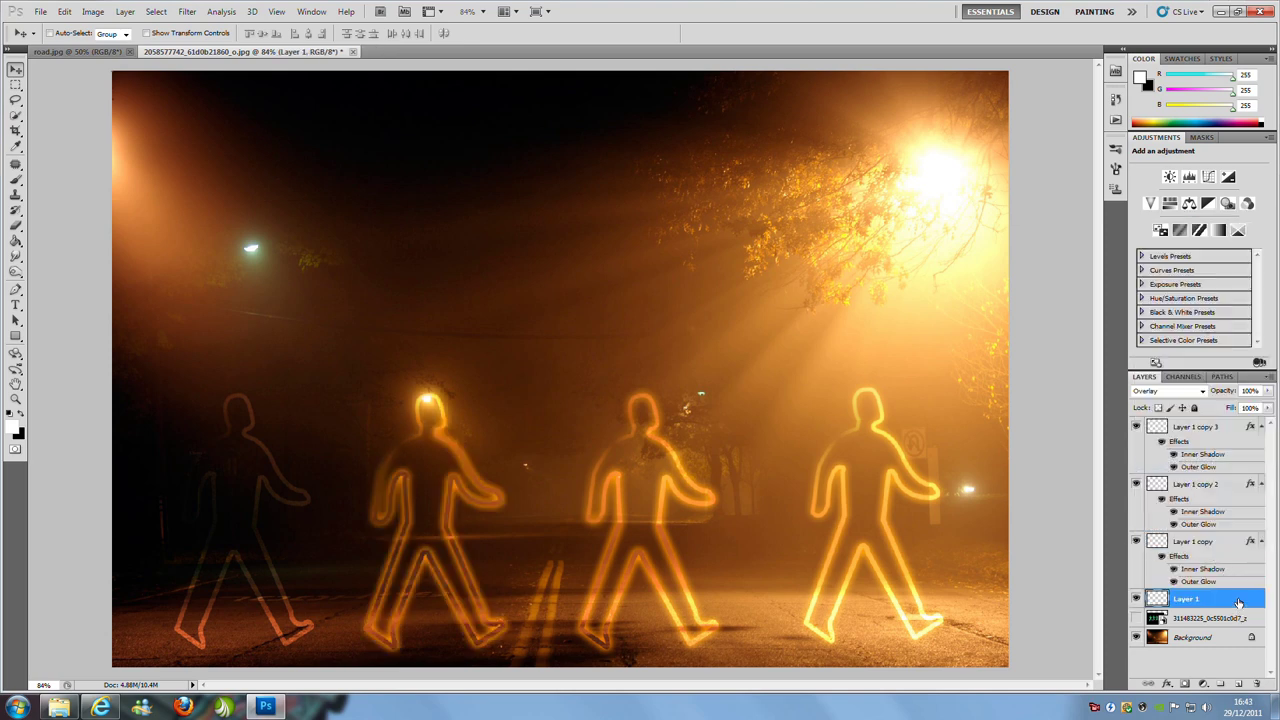
right_click(1240, 600)
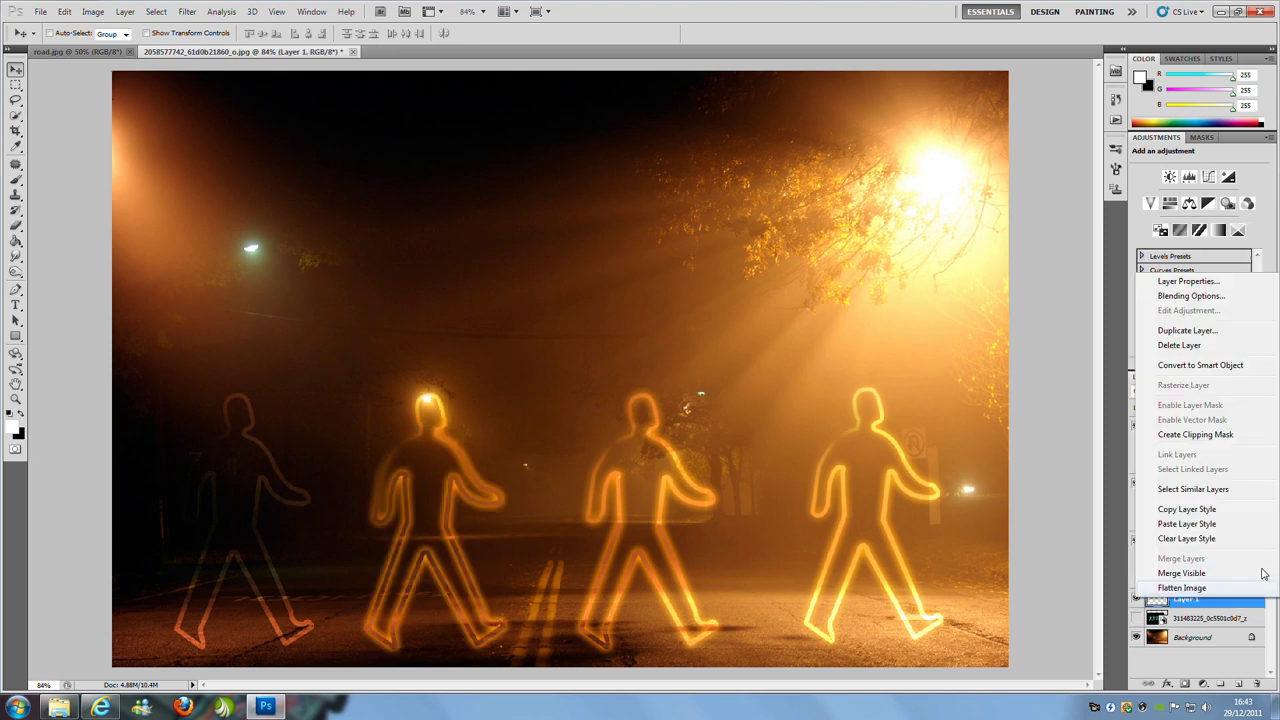
click(1186, 524)
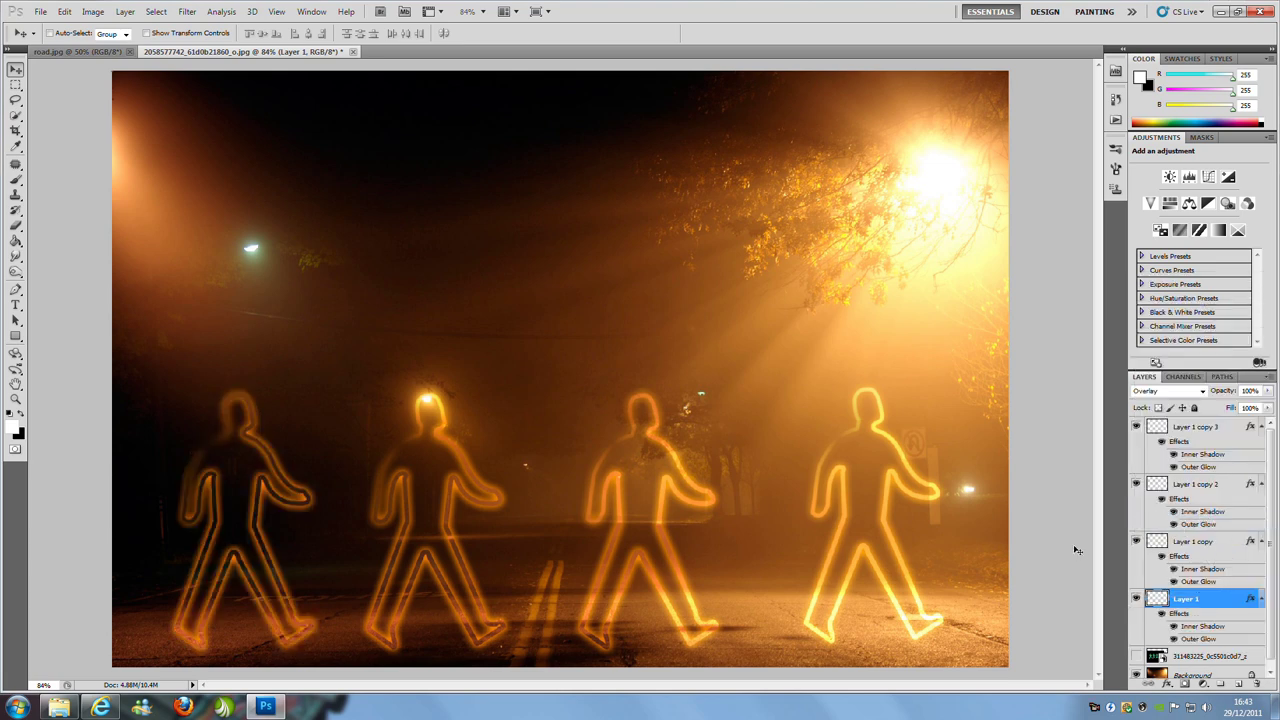
Set Layer 1's blend mode to Color Burn and its opacity to 86%.
scroll(45, 541, down, 2)
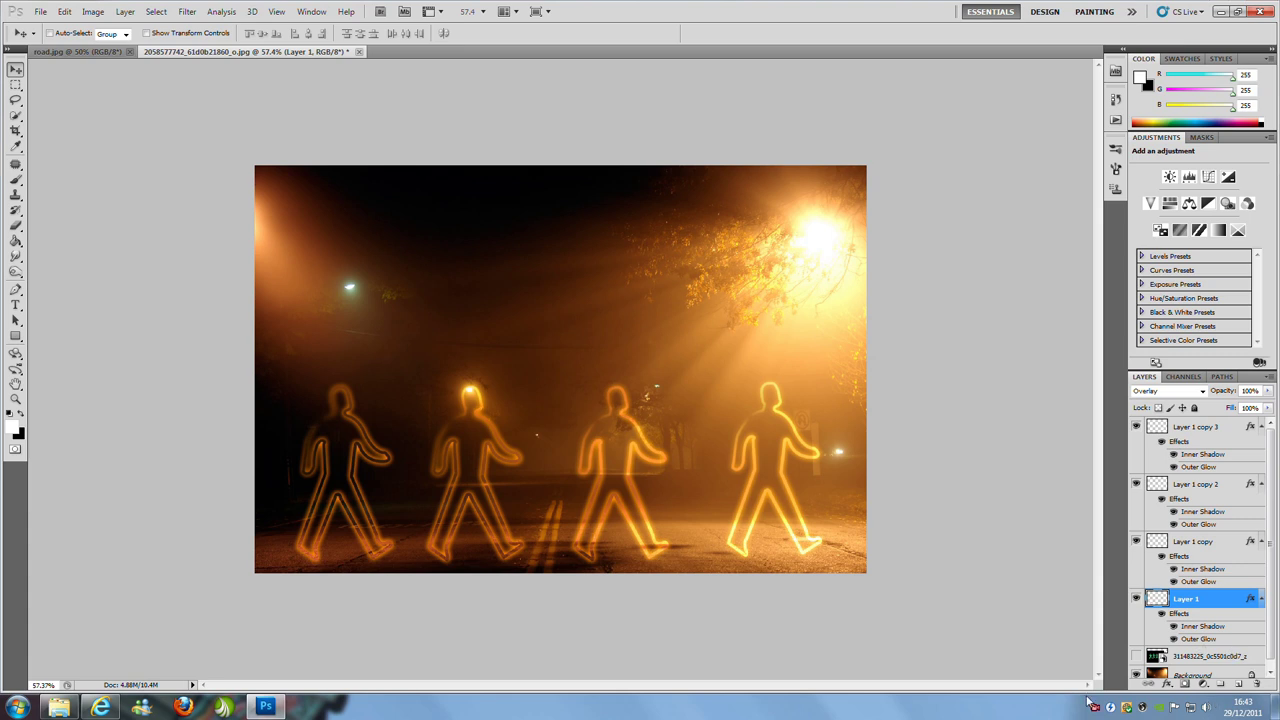
click(1165, 391)
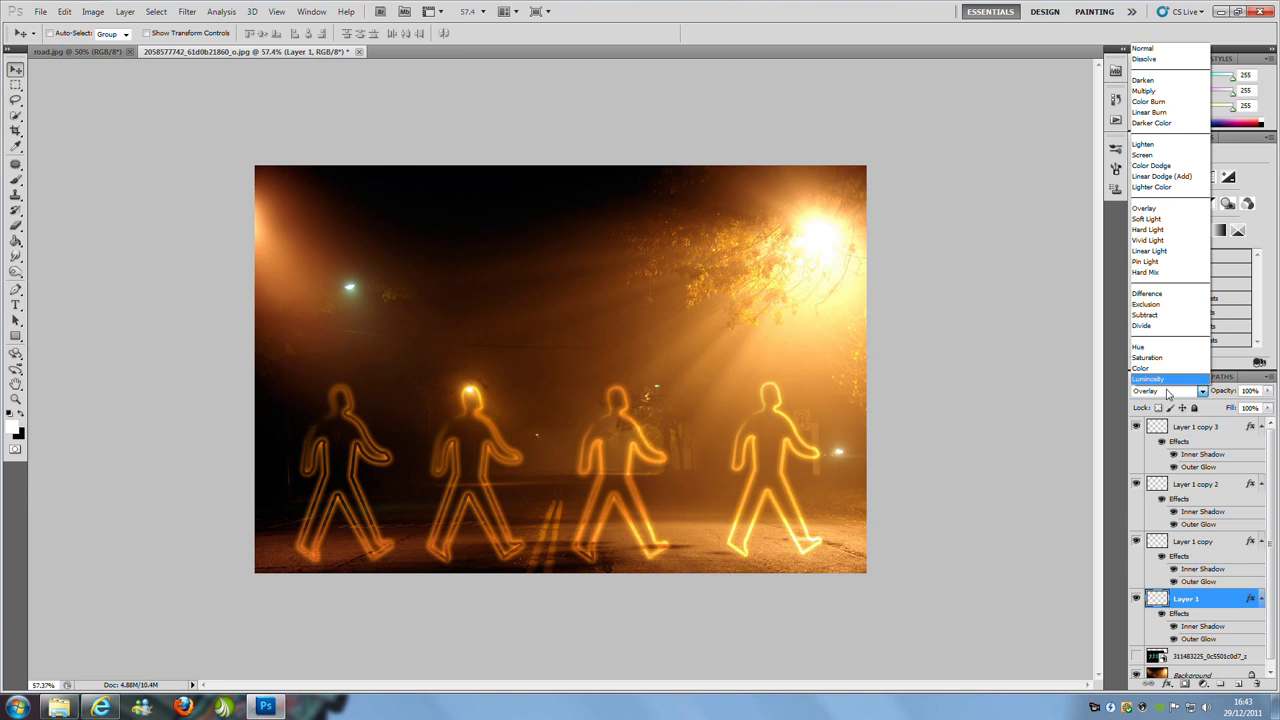
click(1155, 103)
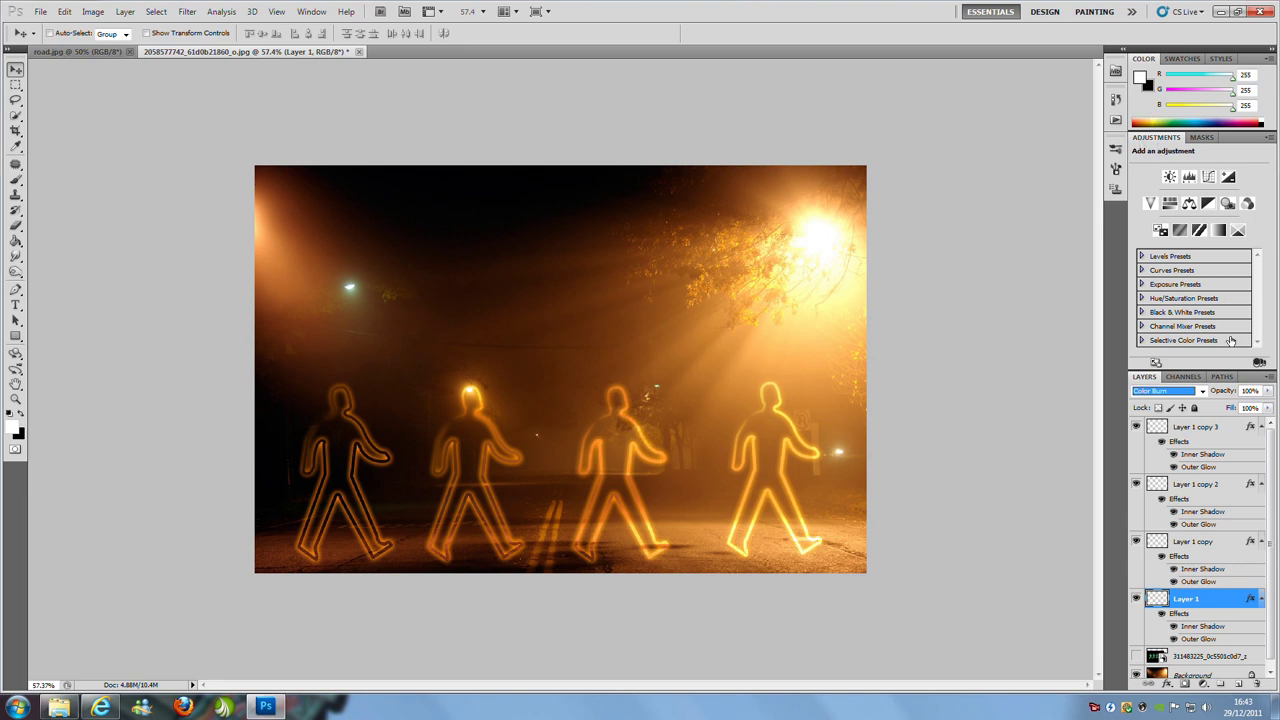
click(1268, 390)
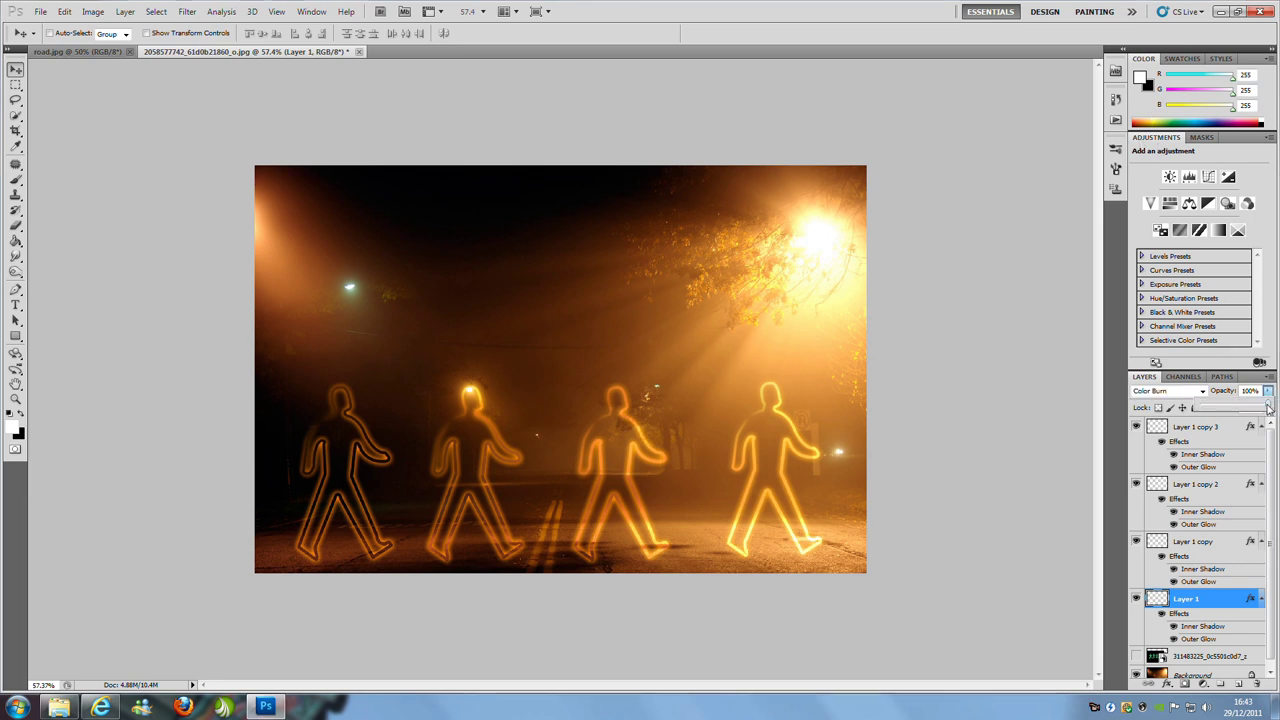
mouse_move(1268, 407)
mouse_down()
mouse_move(1236, 407)
mouse_move(1260, 407)
mouse_move(1270, 424)
mouse_up()
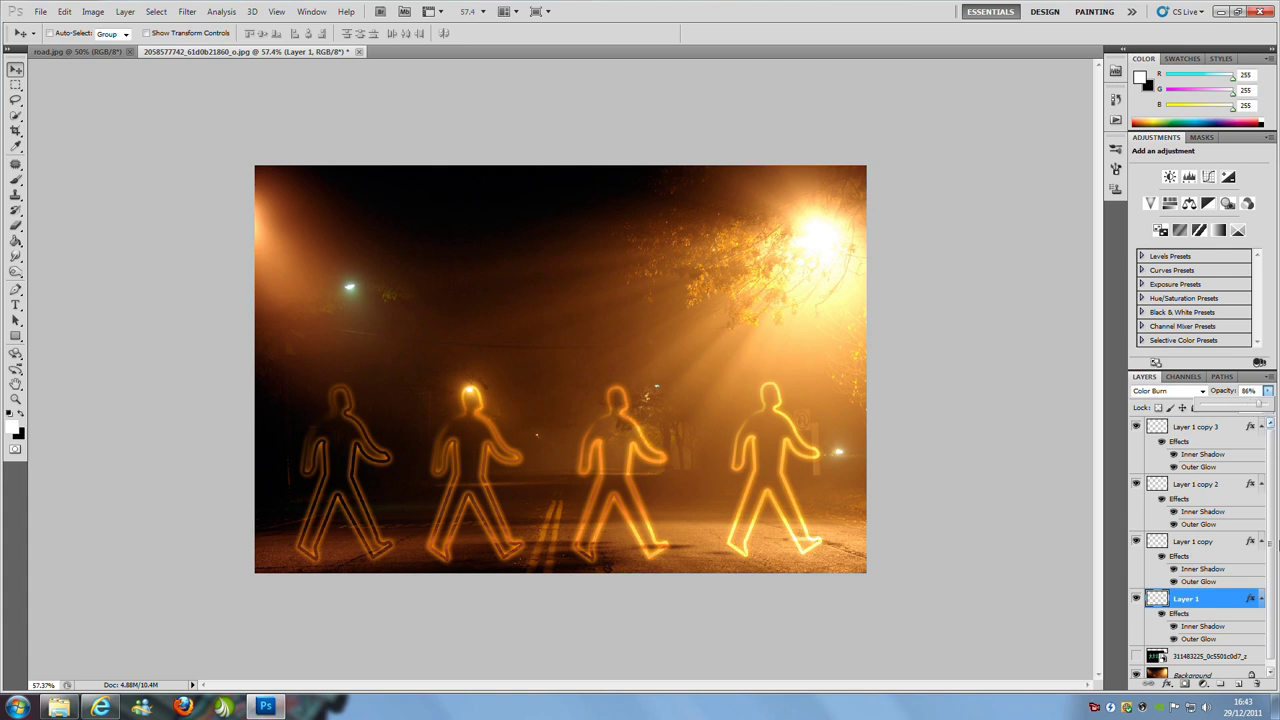
Add a Color Overlay effect to the layer style of the leftmost figure's layer, Layer 1.
click(1222, 603)
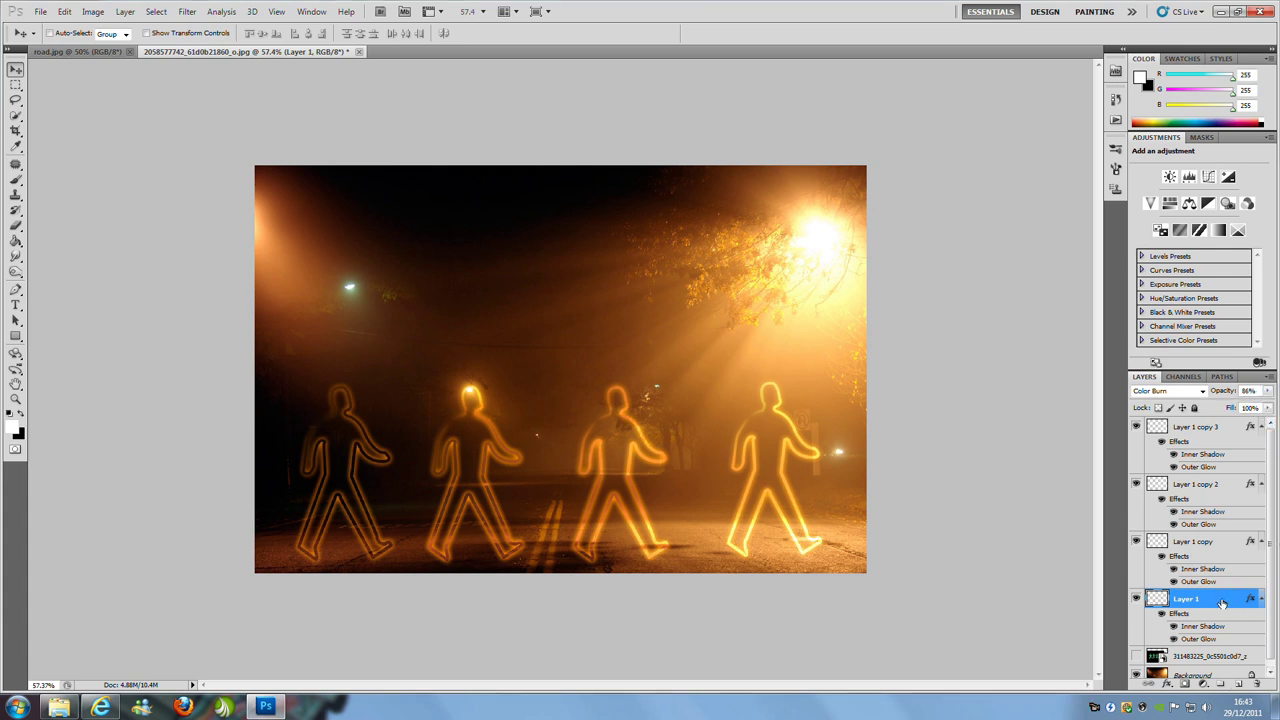
double_click(1222, 603)
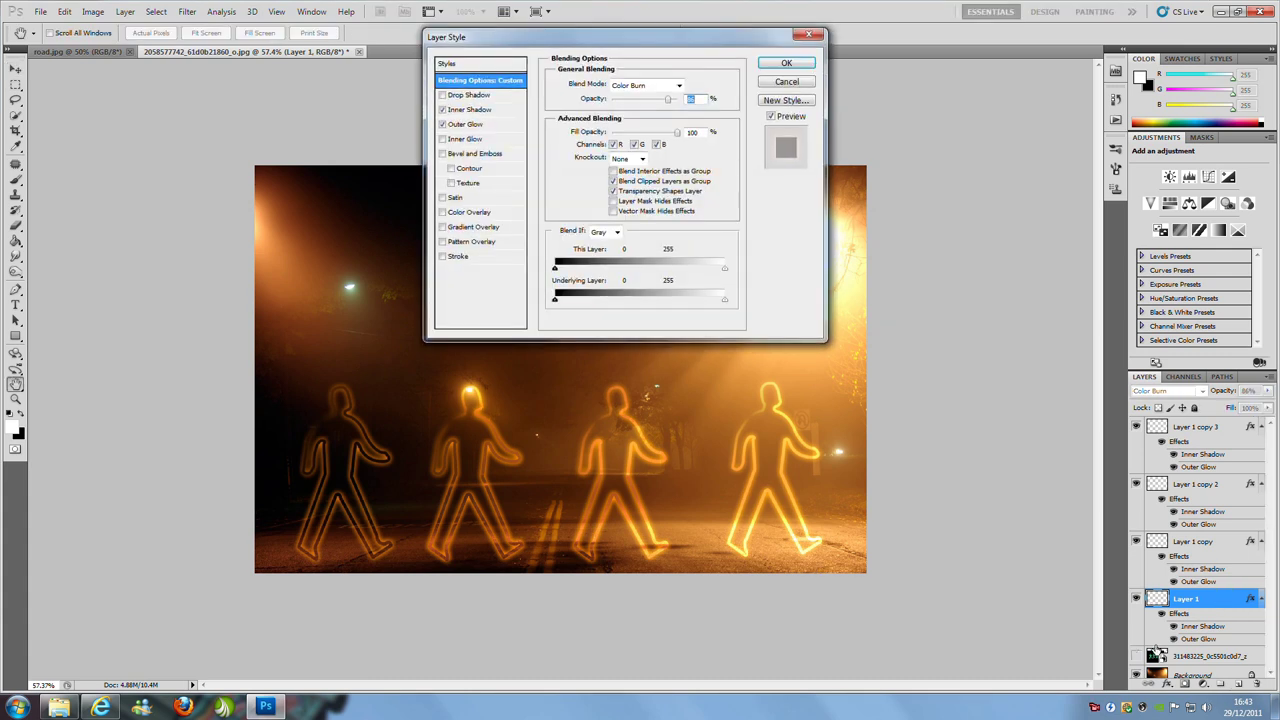
click(482, 127)
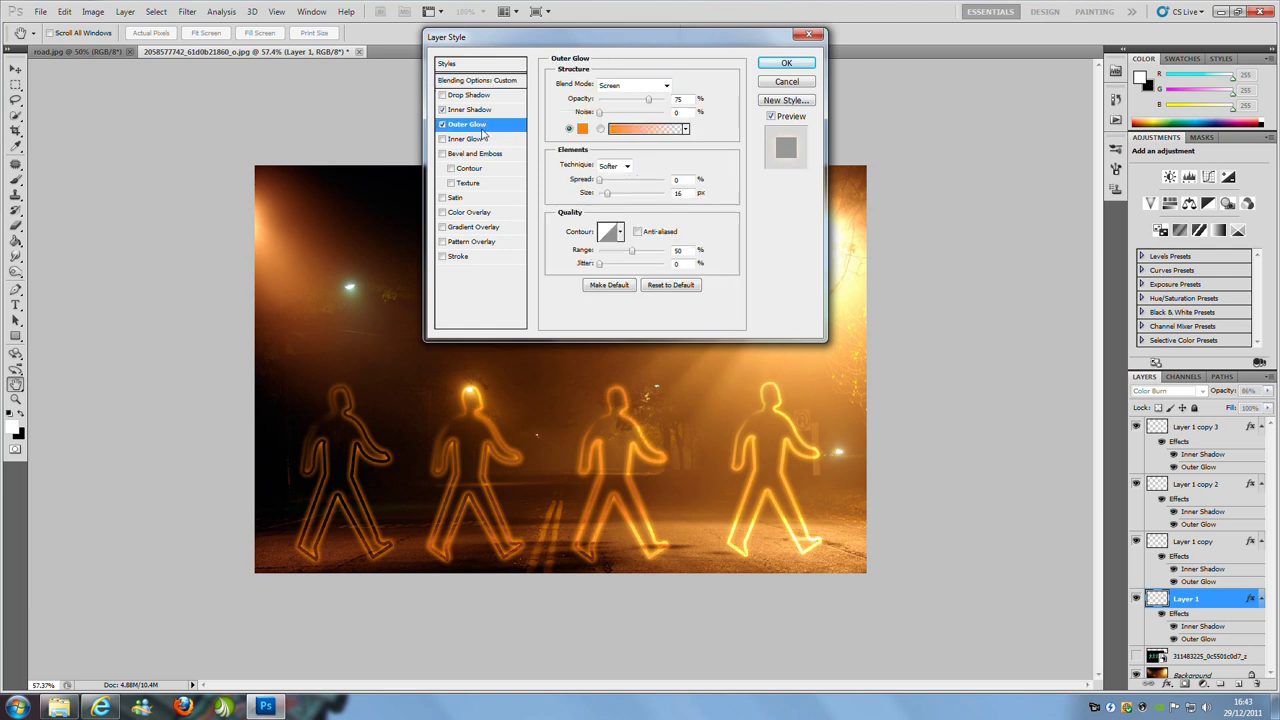
click(443, 212)
click(512, 215)
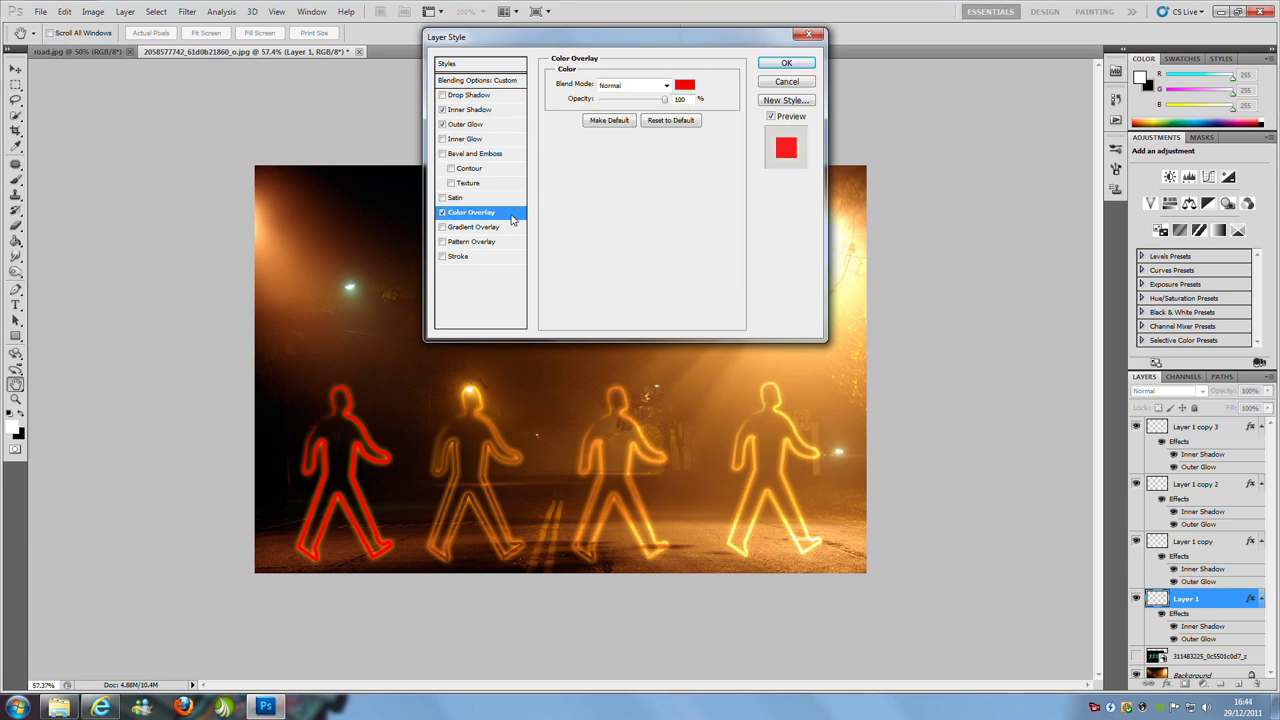
Set the Color Overlay's colour to the muted orange b79043.
click(684, 85)
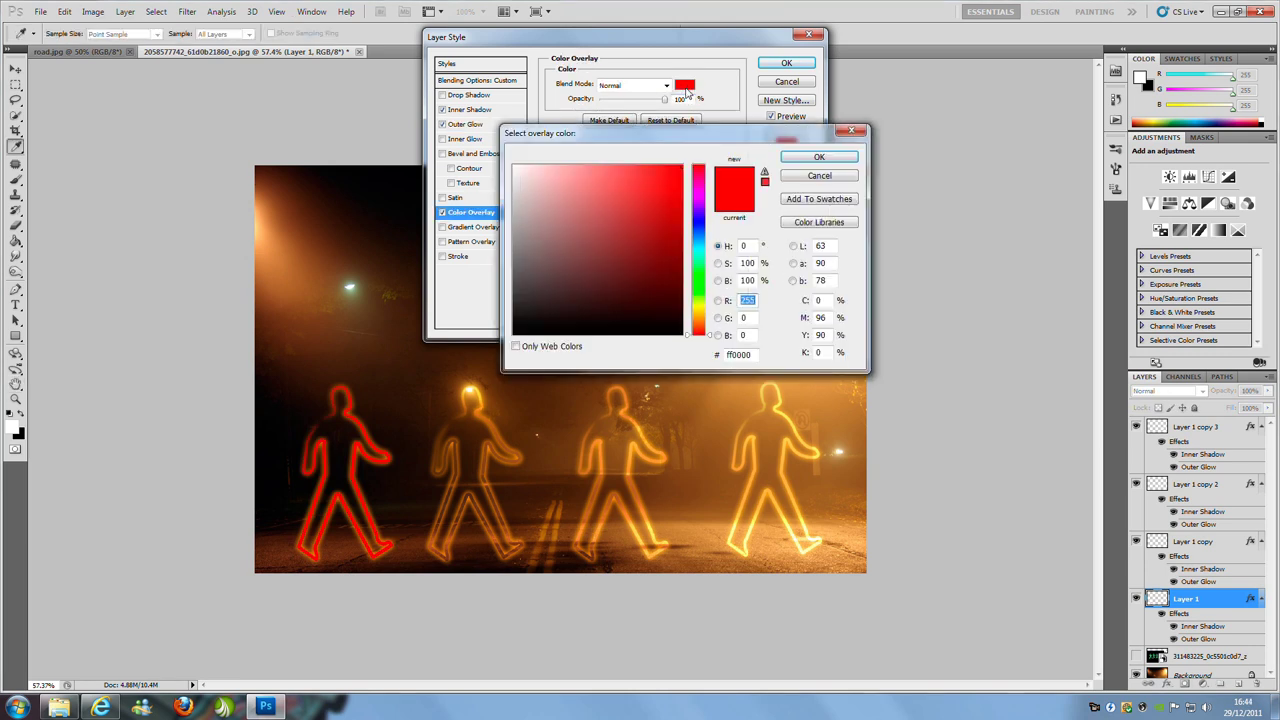
click(704, 317)
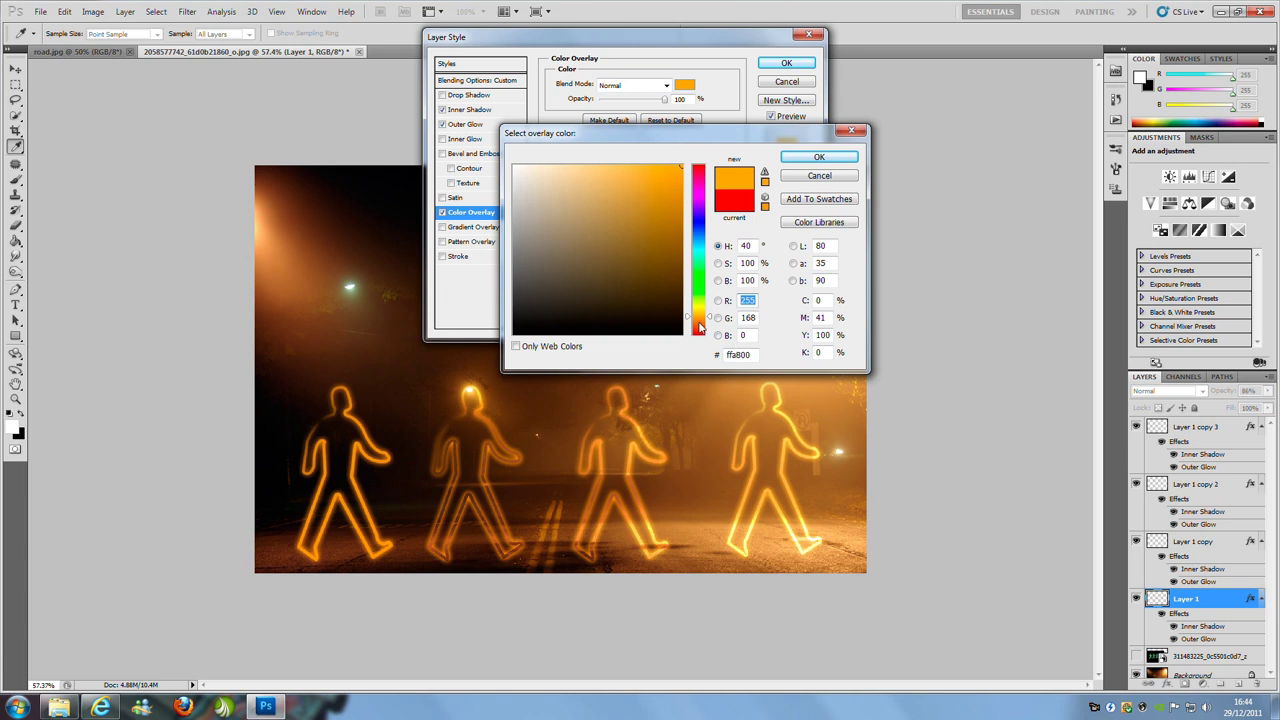
click(675, 240)
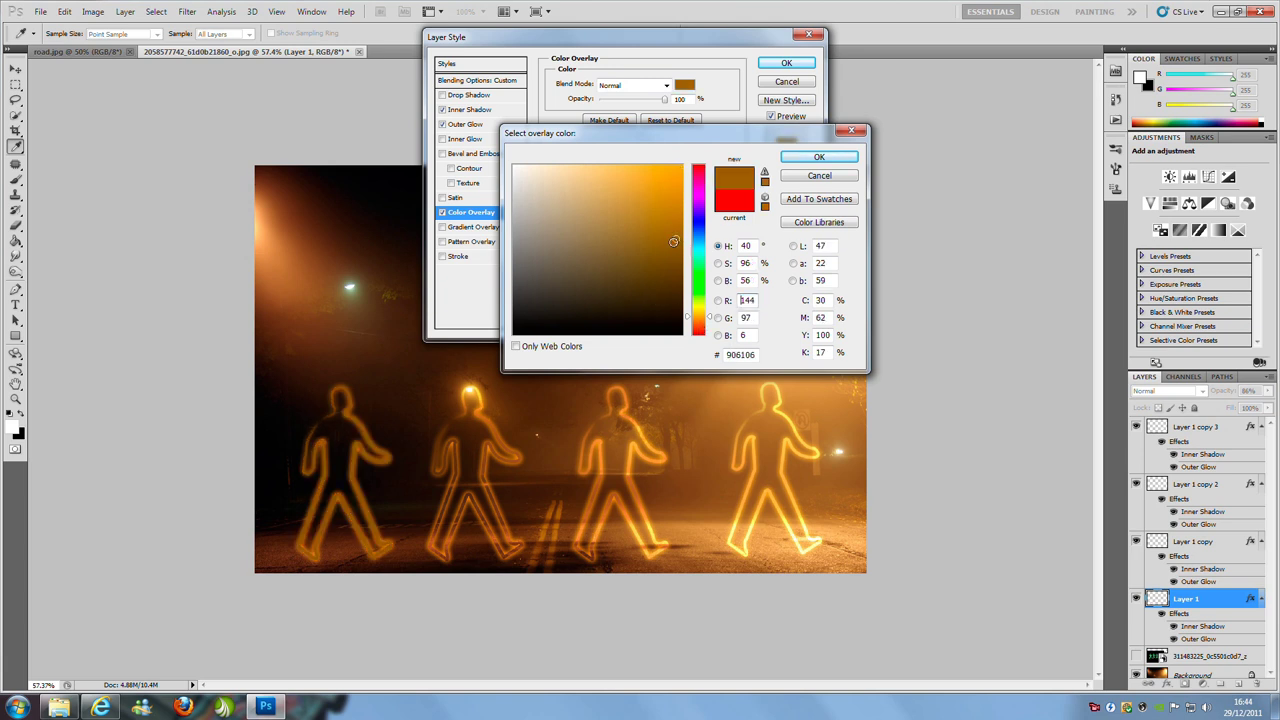
click(675, 228)
click(678, 210)
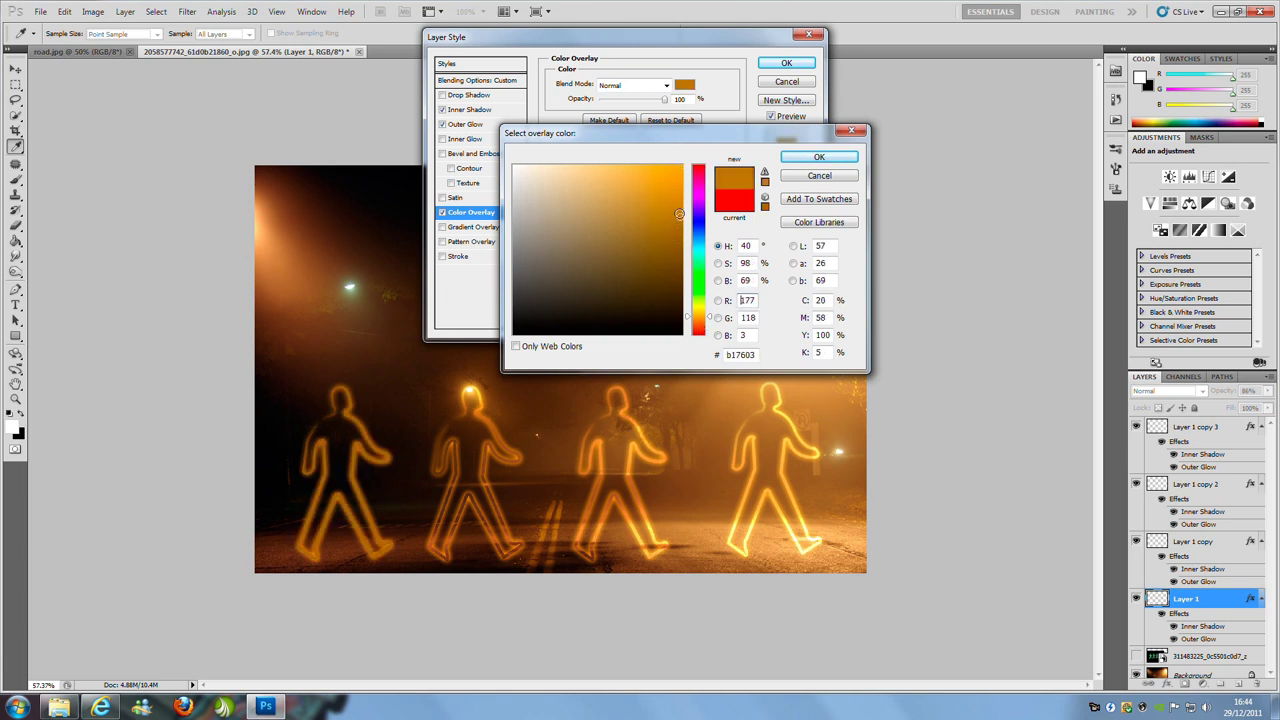
click(629, 254)
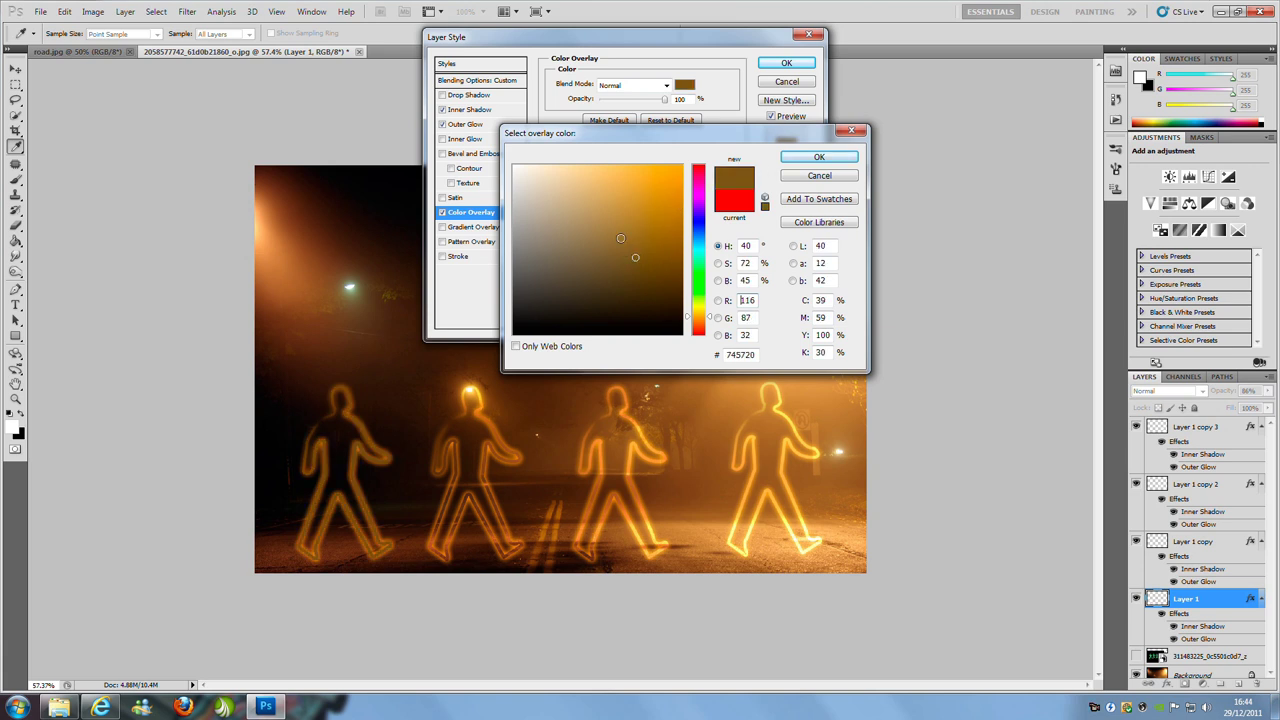
click(621, 224)
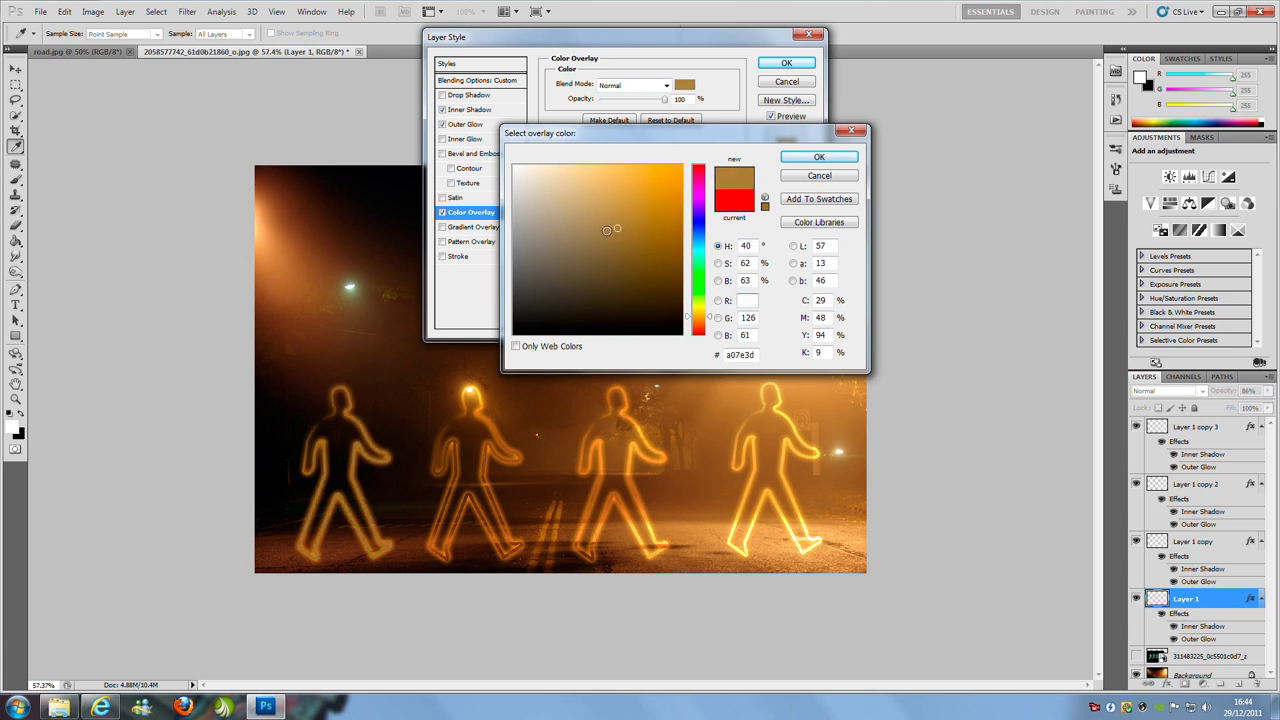
click(607, 224)
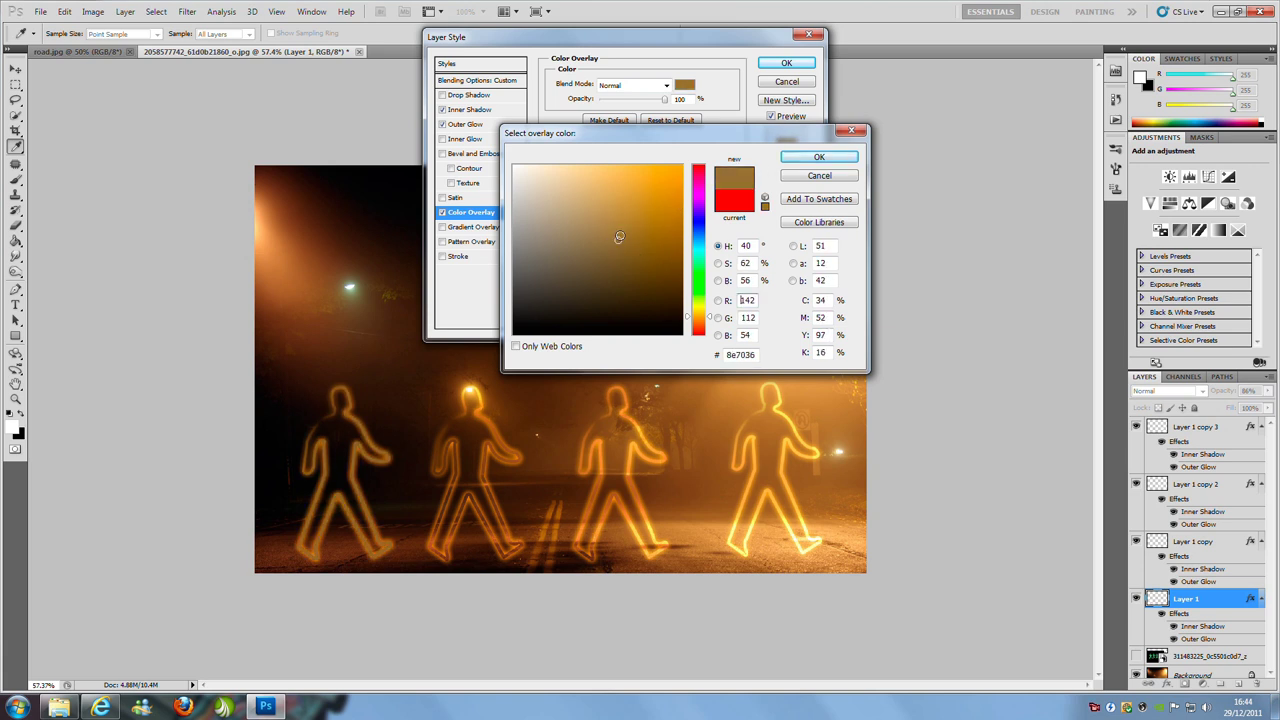
click(622, 235)
click(632, 236)
drag(650, 220, 618, 213)
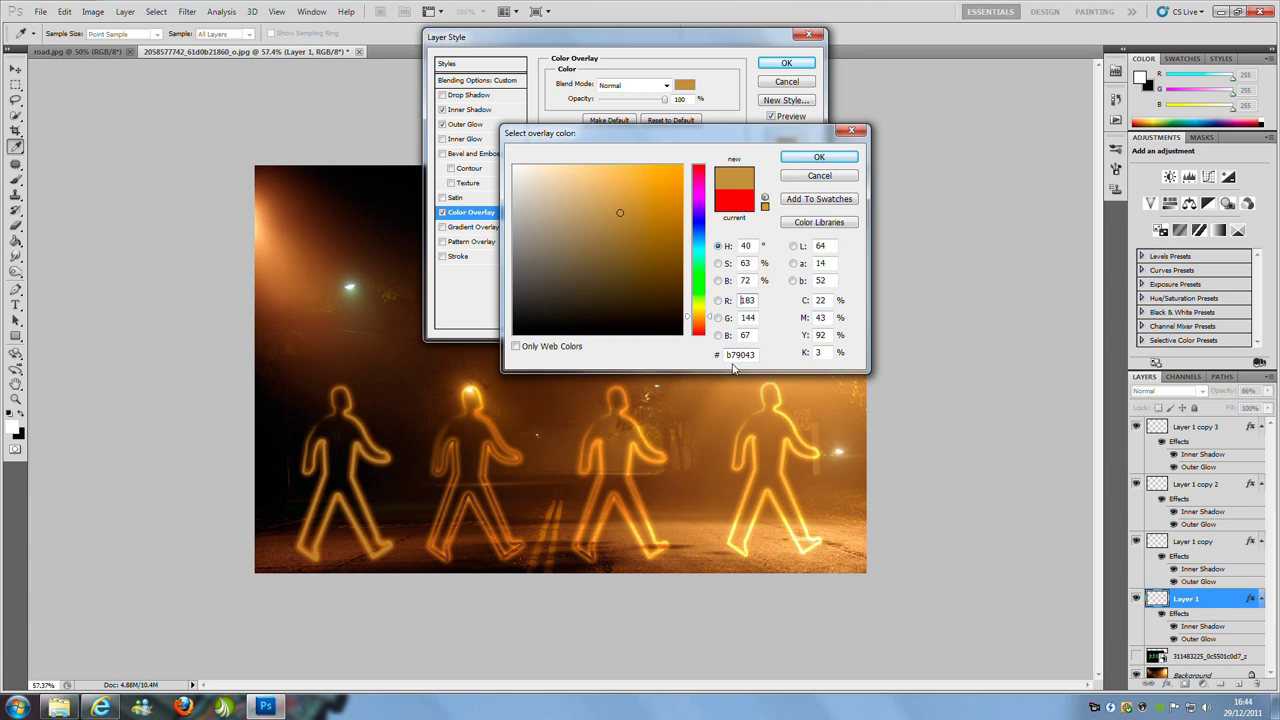
click(819, 157)
Lower the Color Overlay's opacity slightly and apply the layer style to Layer 1.
drag(665, 104, 656, 104)
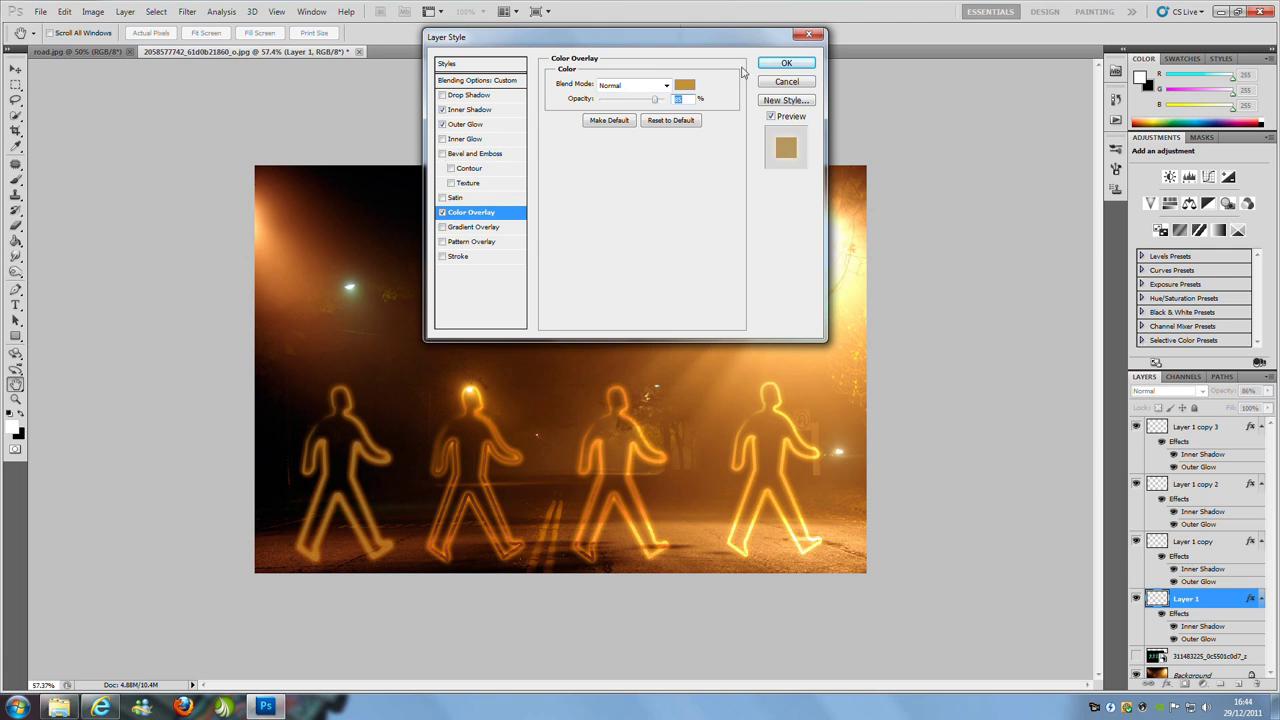
drag(656, 104, 651, 104)
click(805, 63)
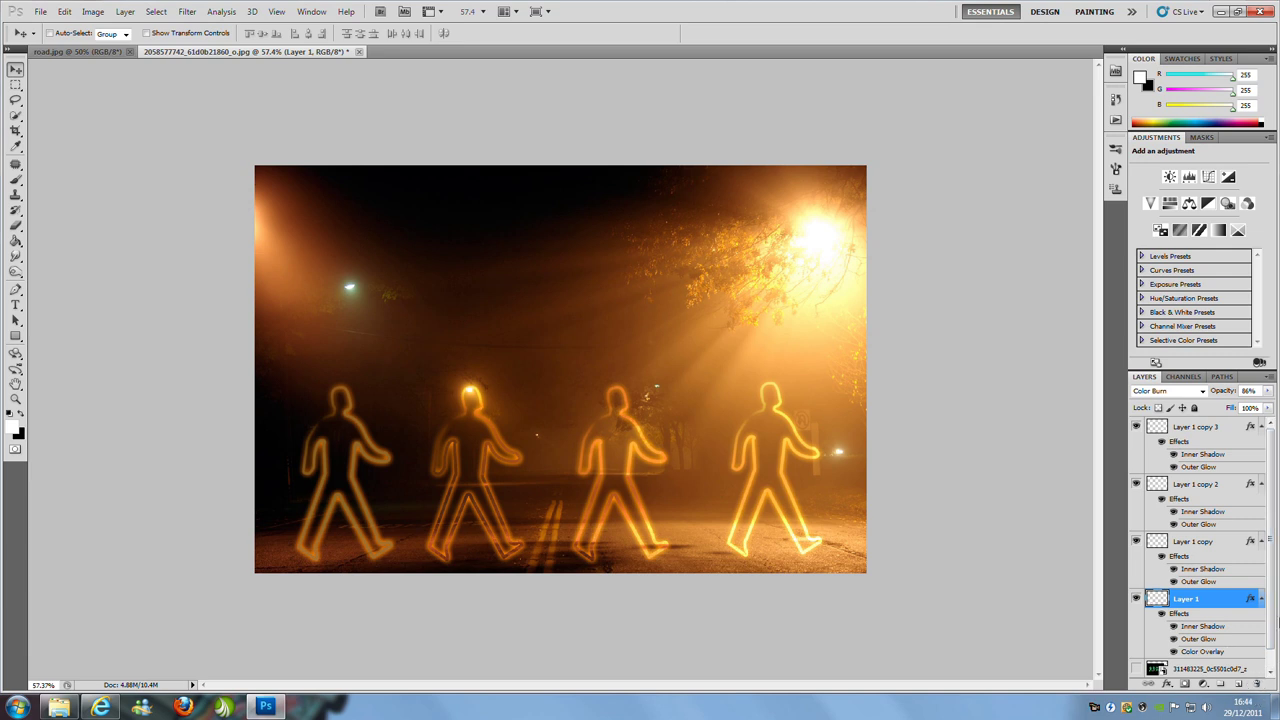
Select all four walking-figure layers and create a new layer group above them.
ctrl+click(1206, 432)
ctrl+click(1228, 486)
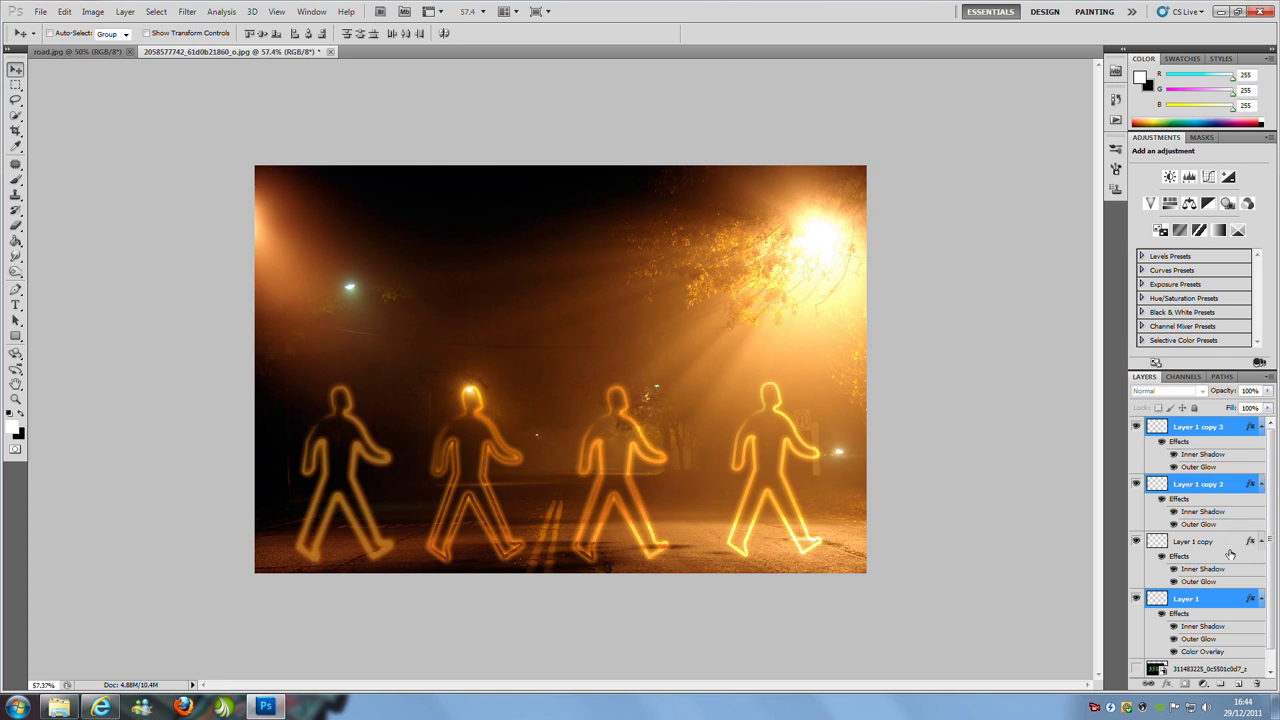
ctrl+click(1230, 548)
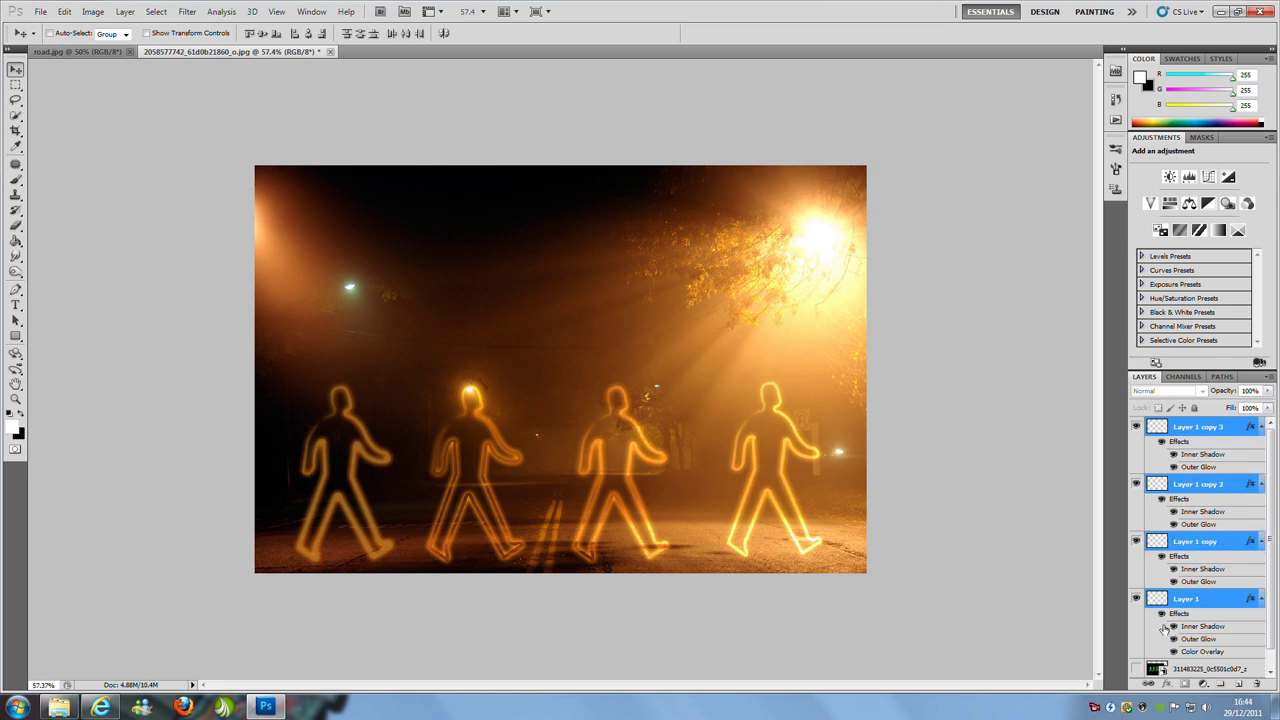
click(1221, 685)
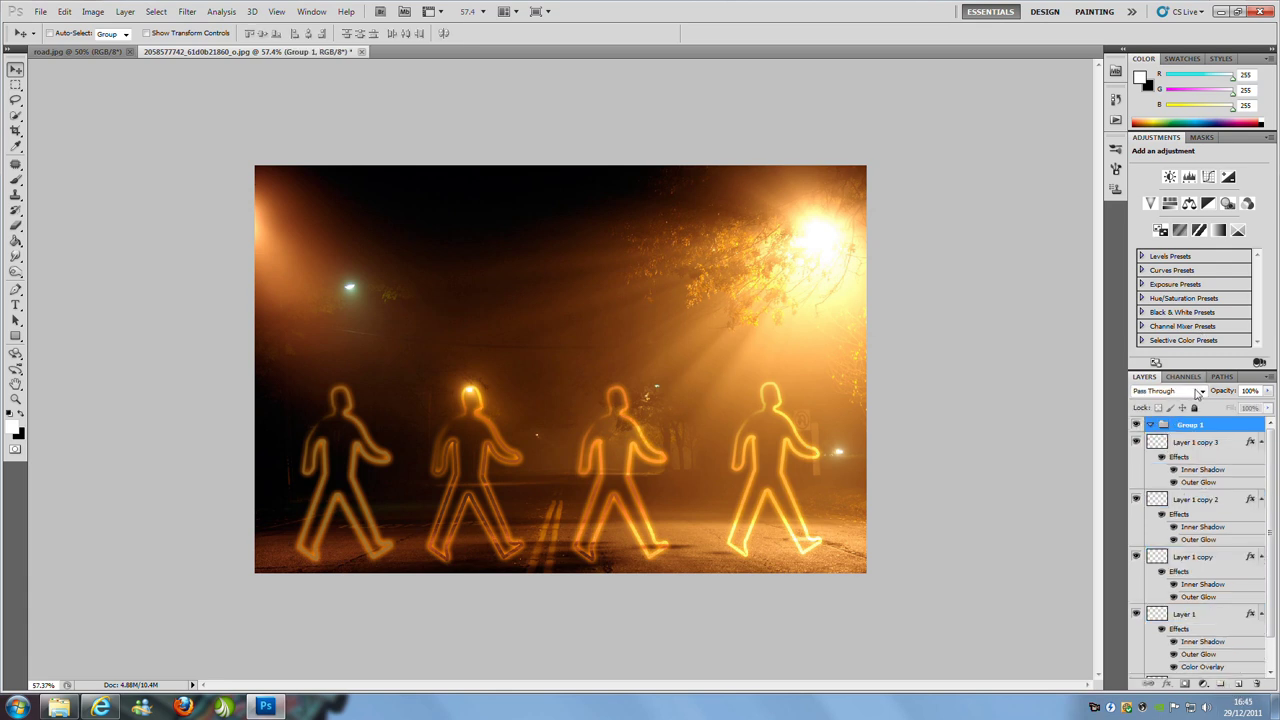
Rename the new layer group as light.
double_click(1190, 425)
double_click(1197, 425)
key(BackSpace)
text(lig)
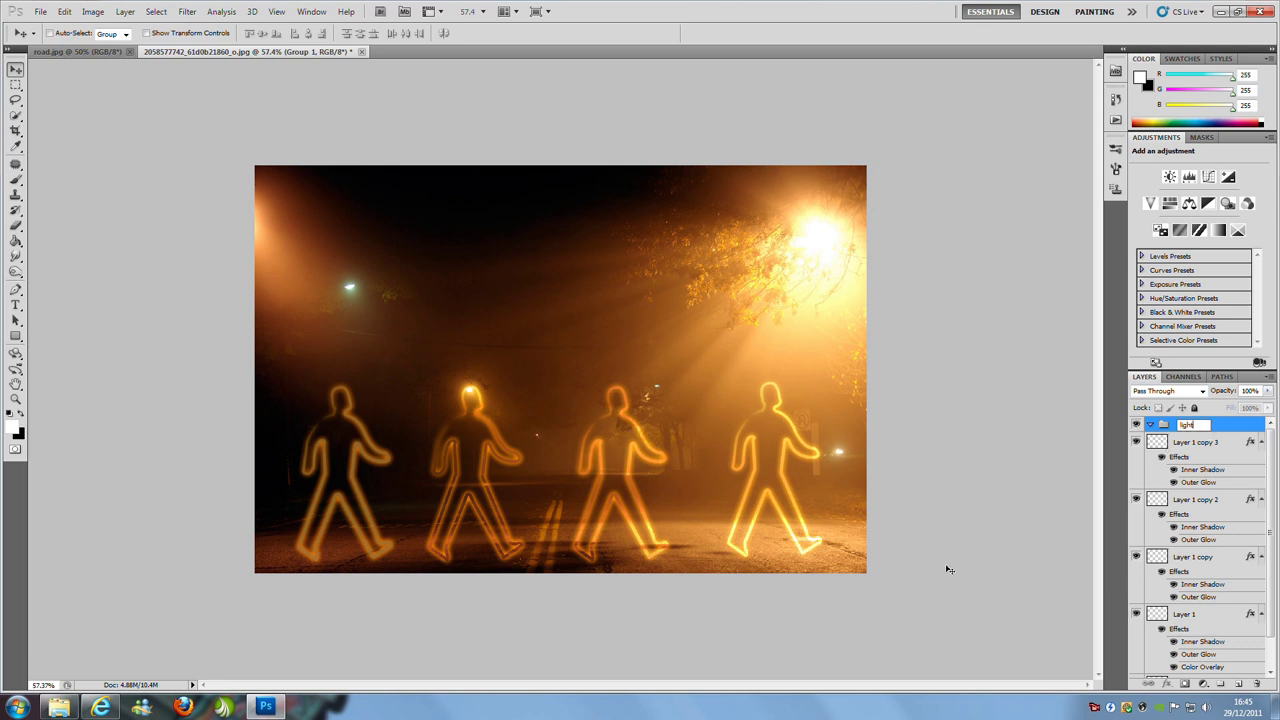
text(ht)
click(1152, 426)
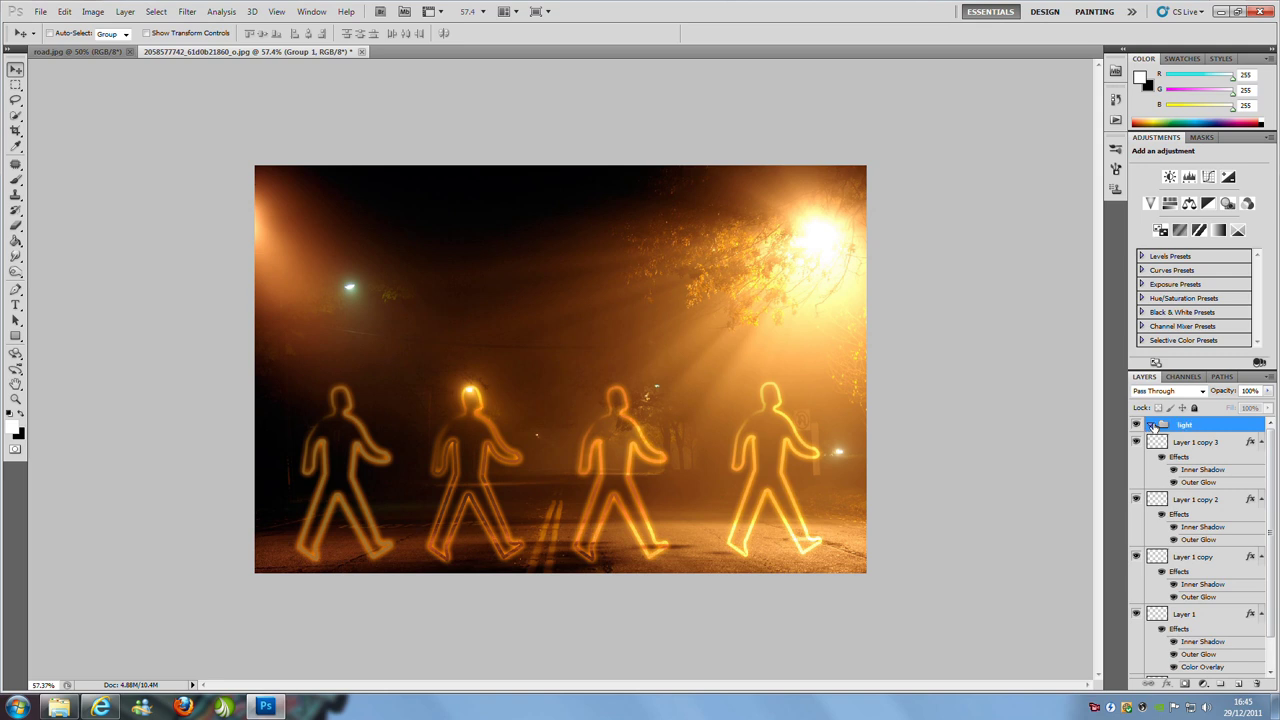
Move the four figure layers, Layer 1 through Layer 1 copy 3, into the light group and collapse the group.
click(1215, 453)
scroll(1208, 475, down, 1)
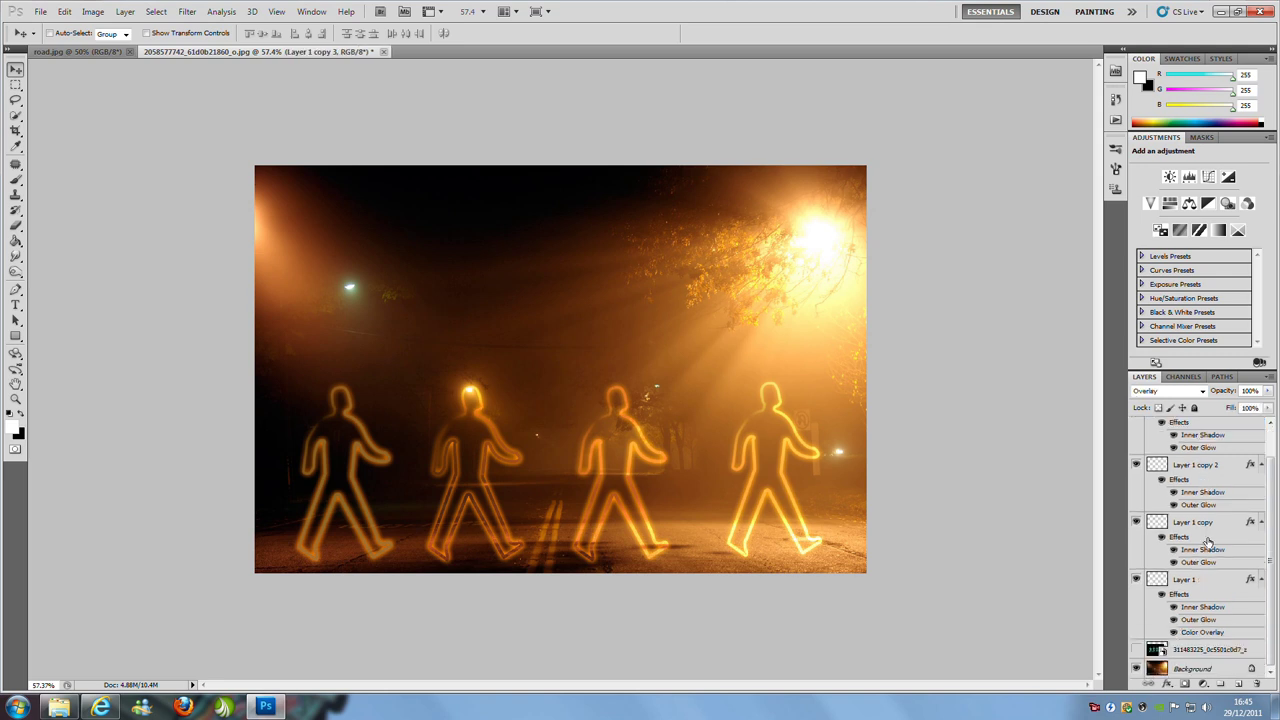
click(1230, 584)
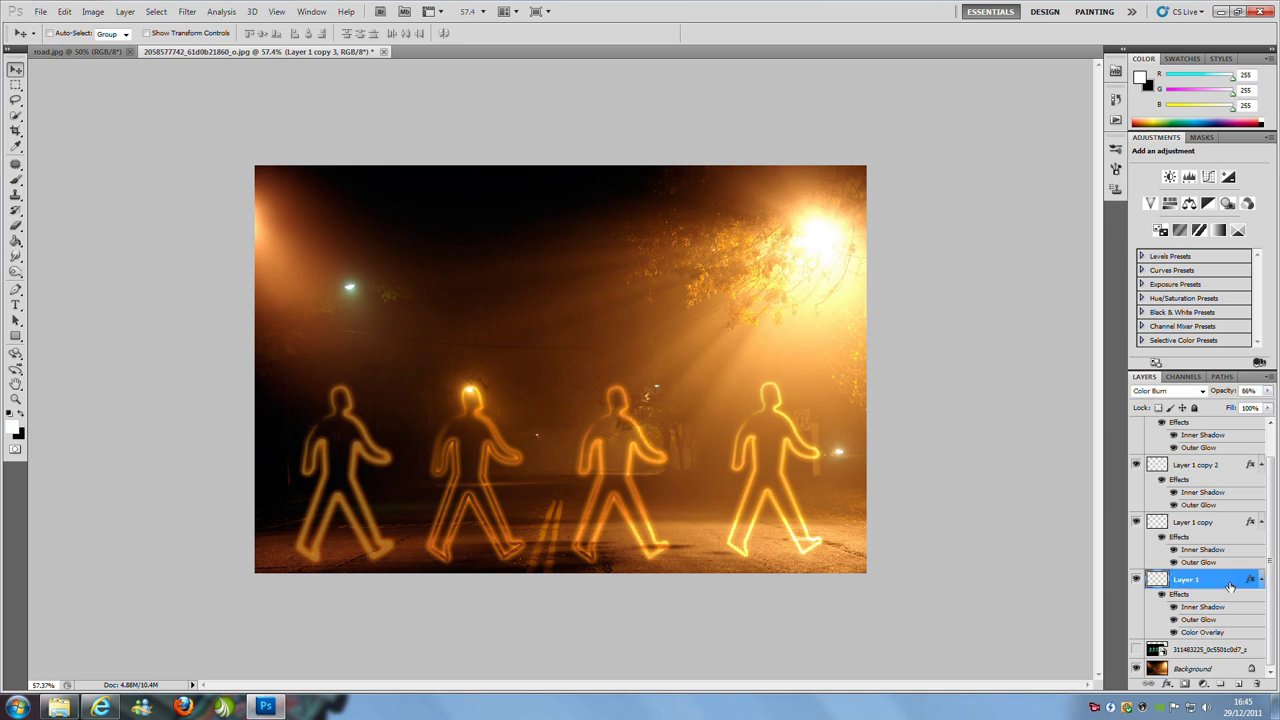
scroll(1226, 536, up, 2)
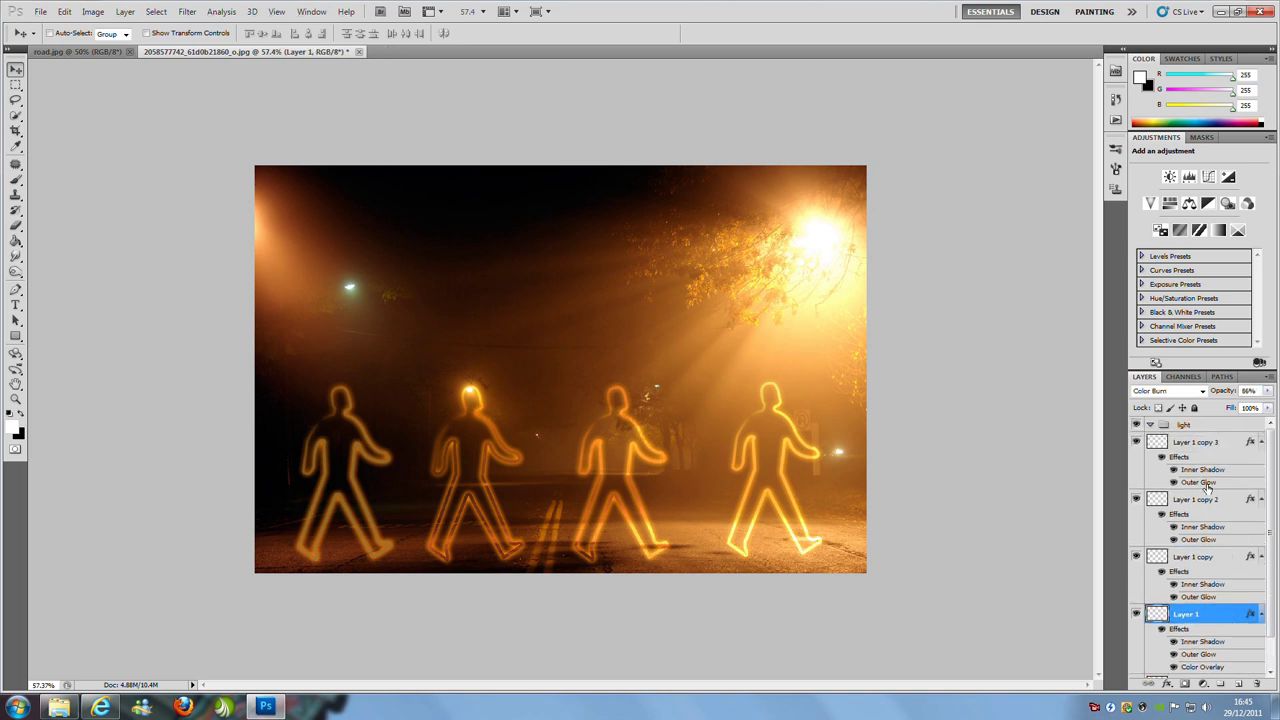
shift+click(1224, 443)
drag(1227, 453, 1211, 424)
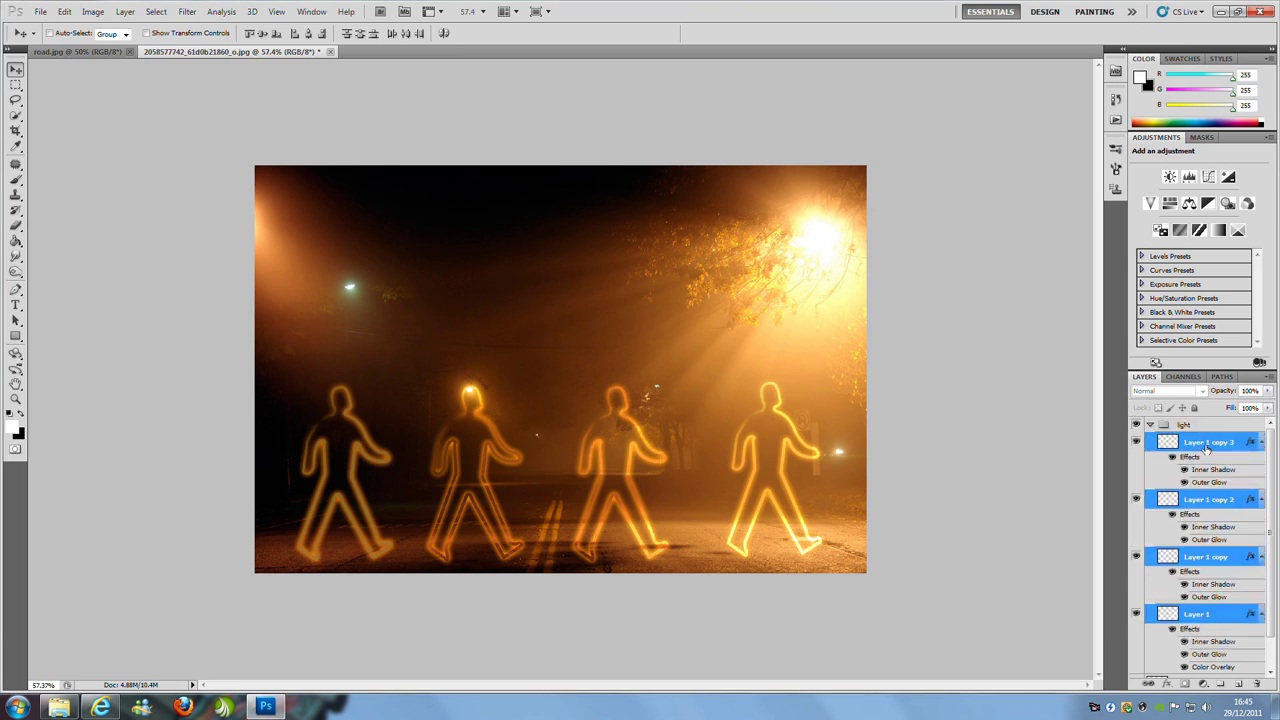
click(1151, 425)
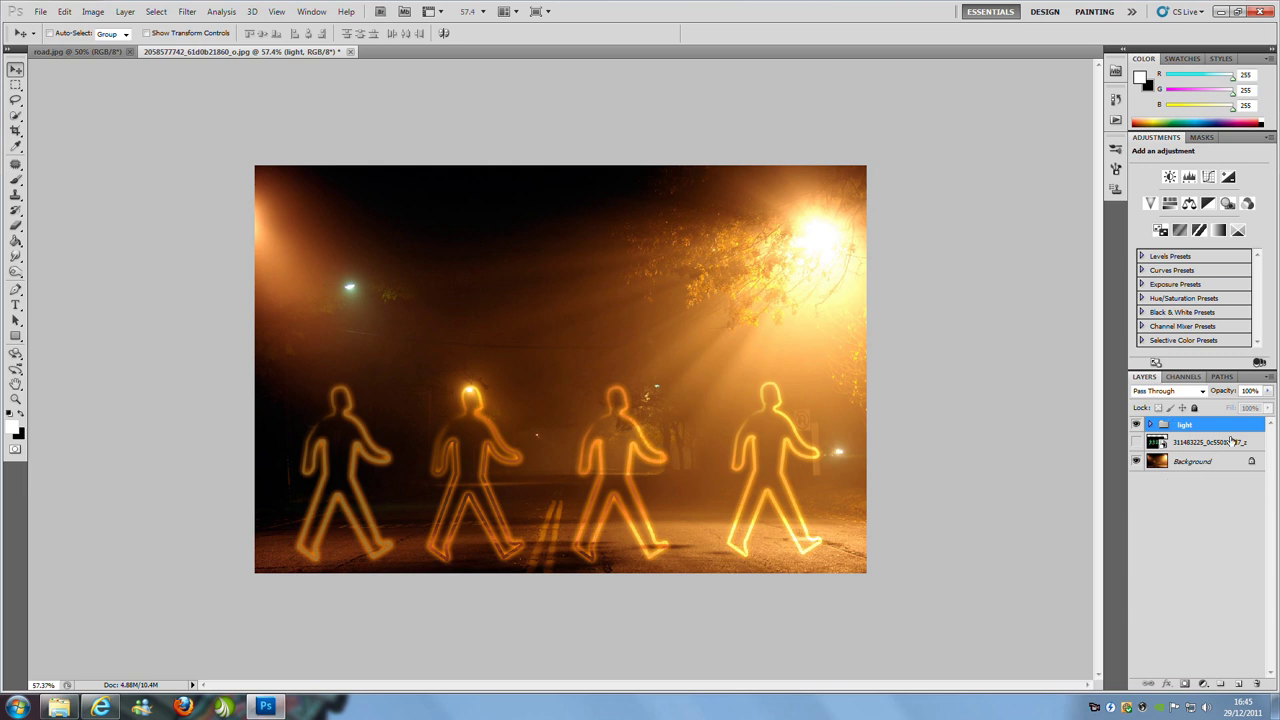
Create a new empty layer directly above the hidden reference image layer, below the light group.
click(1148, 446)
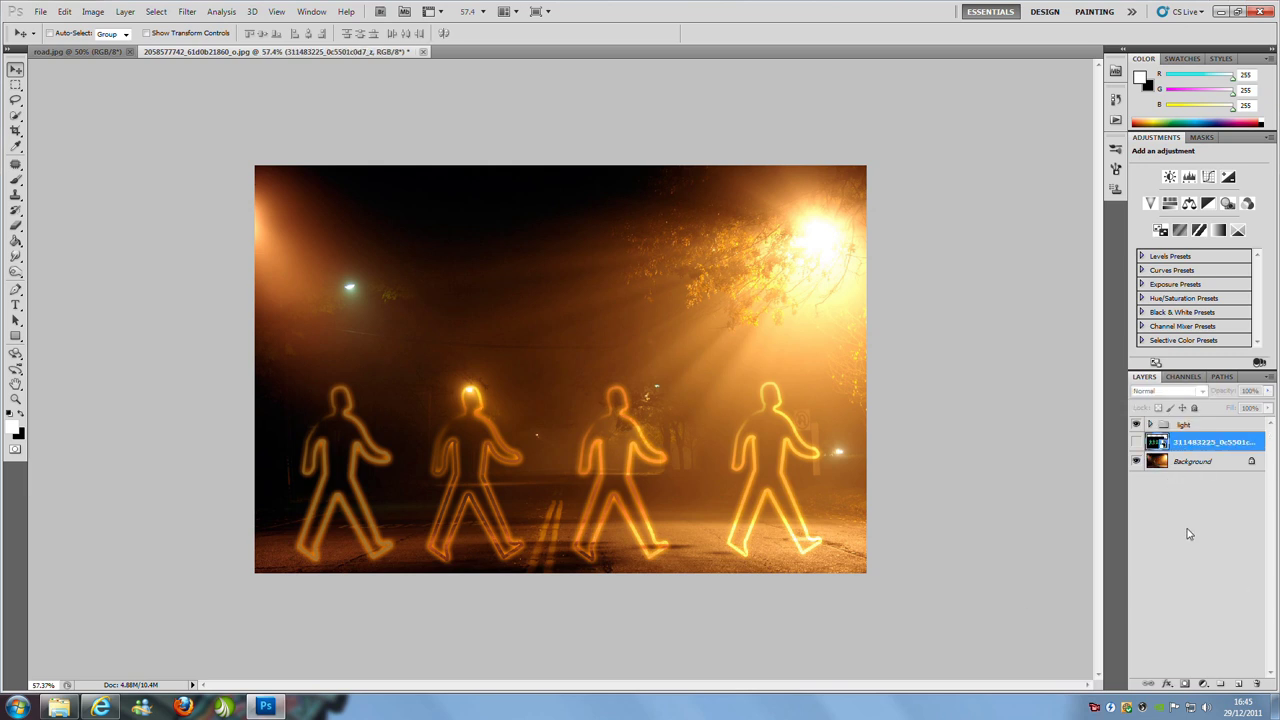
click(1246, 687)
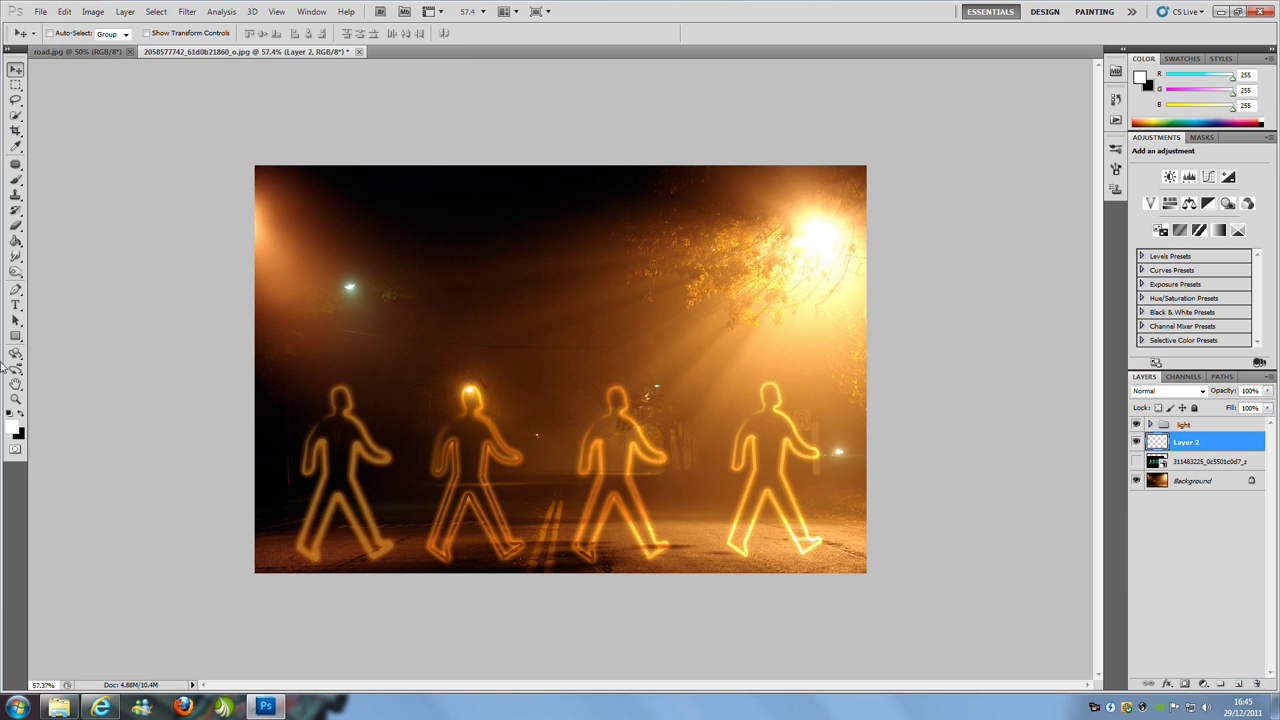
Draw a tall, narrow rectangle path over the leftmost walking figure, extending from shoulder height to the photo's bottom edge.
click(16, 337)
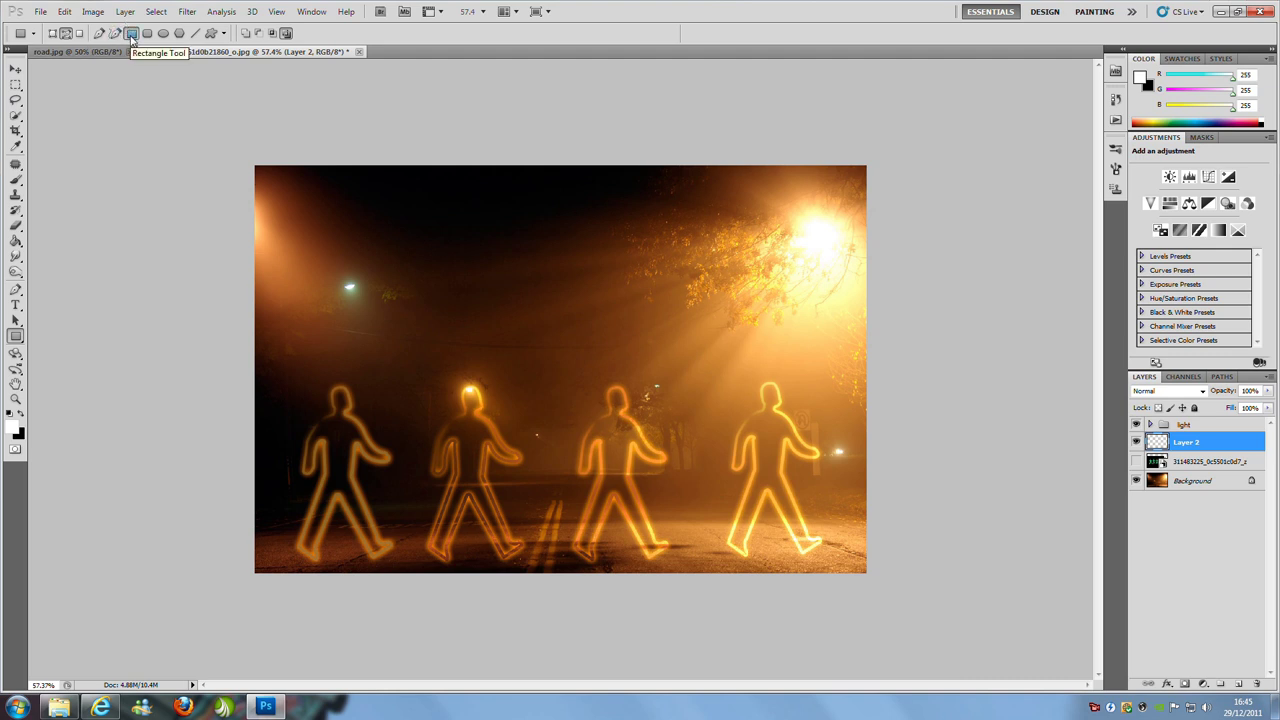
click(65, 35)
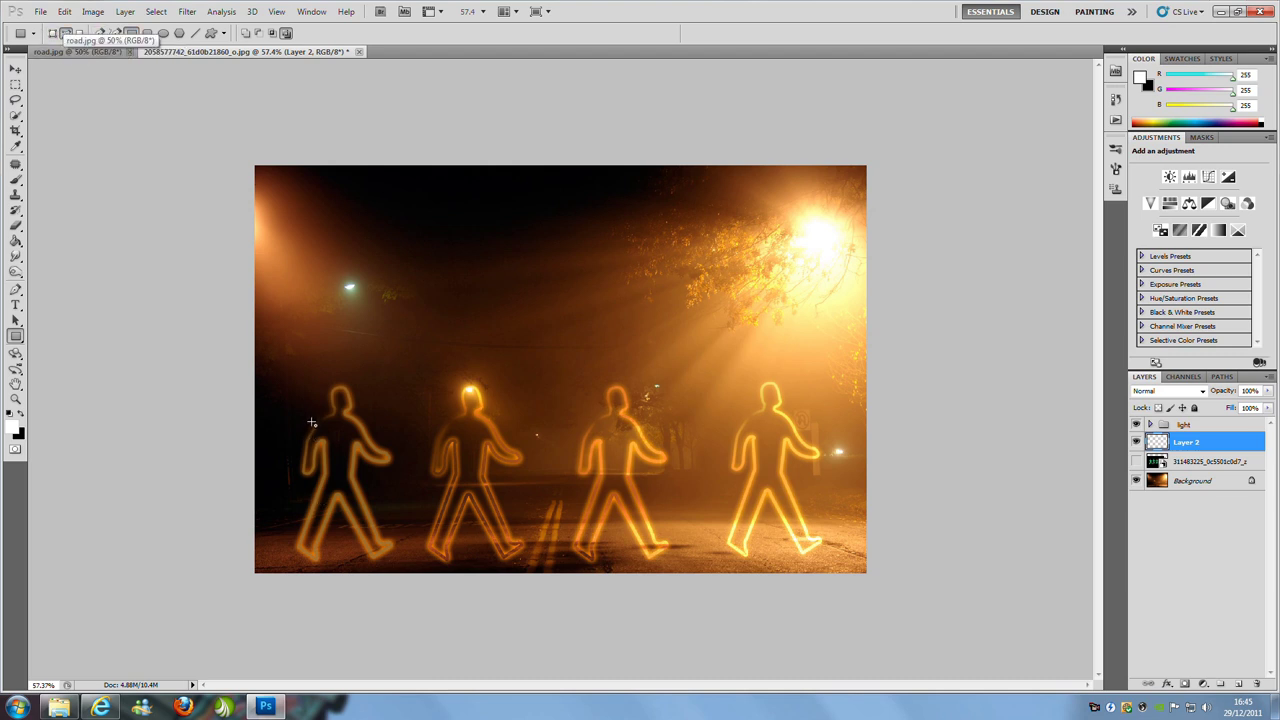
drag(312, 423, 344, 577)
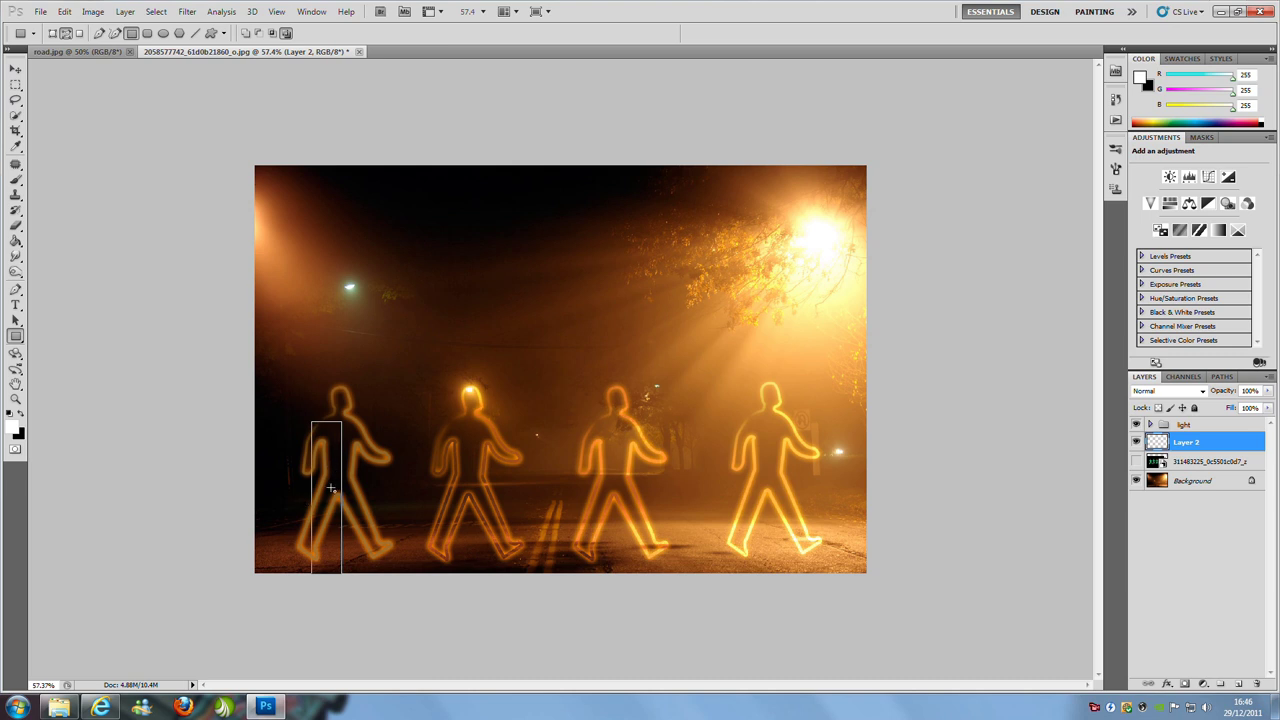
Stroke the rectangle path with the Brush, keeping Simulate Pressure enabled, and hide the path outline.
right_click(326, 453)
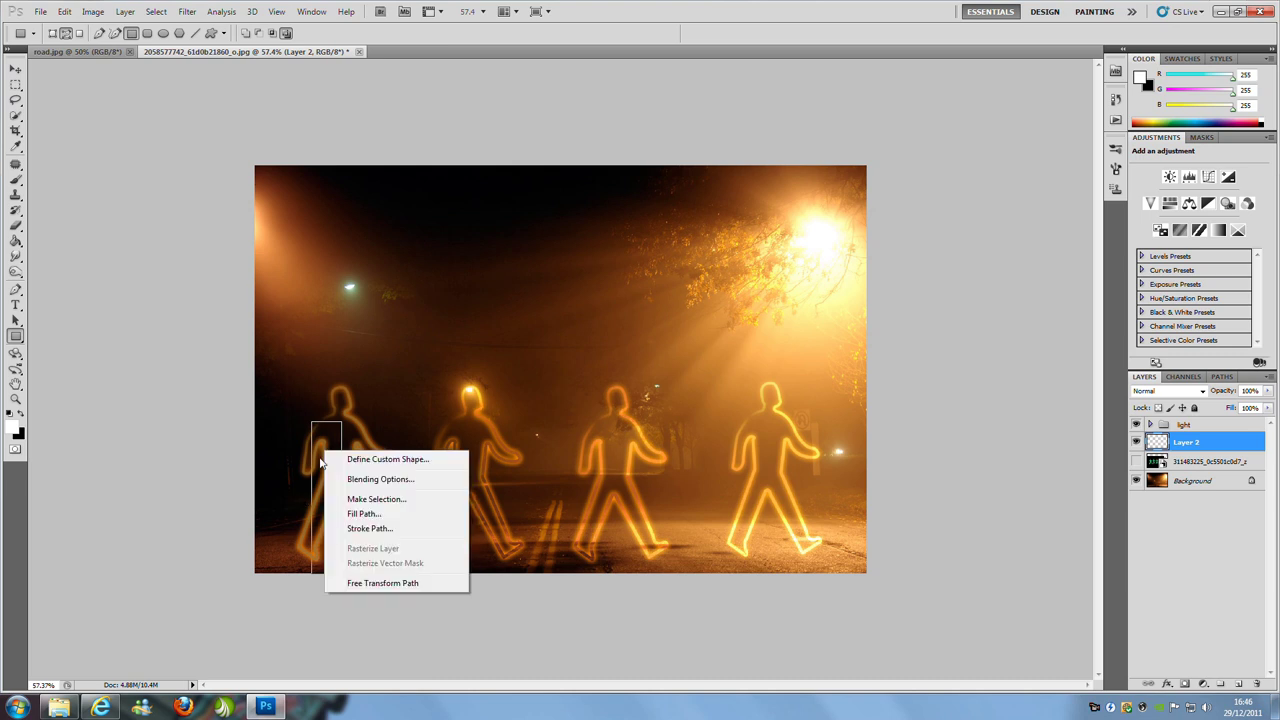
click(393, 529)
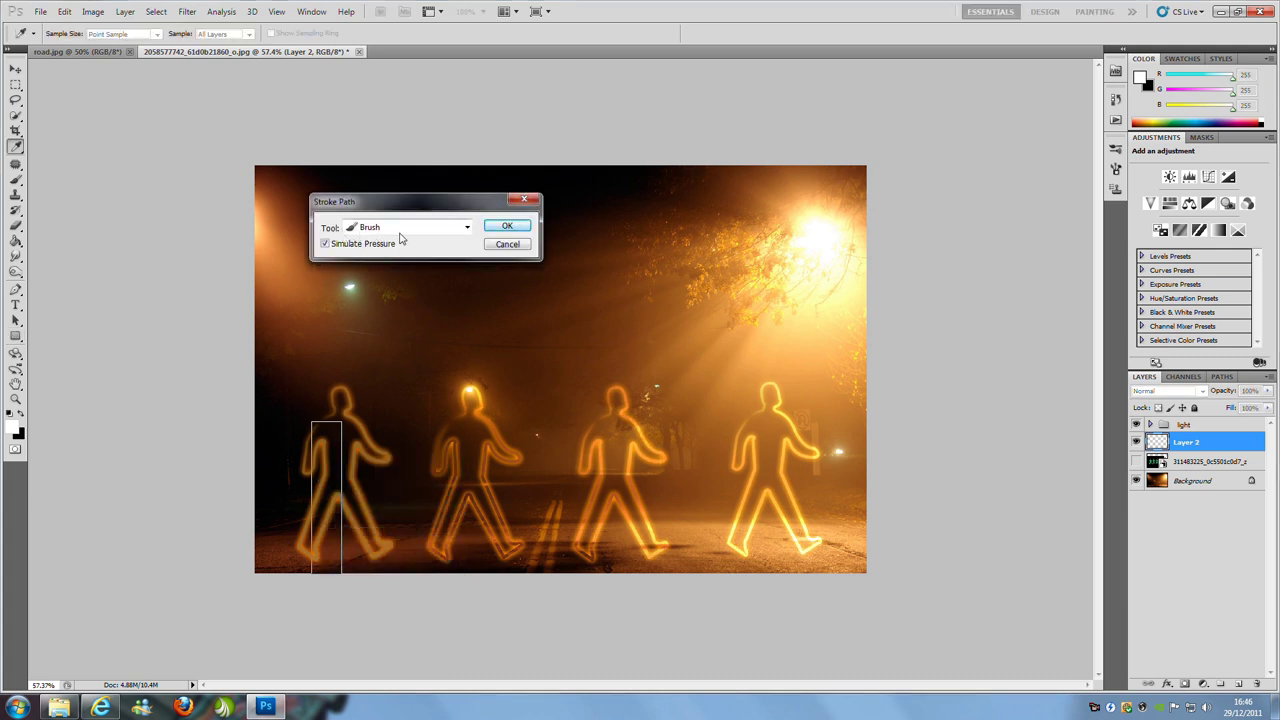
click(508, 226)
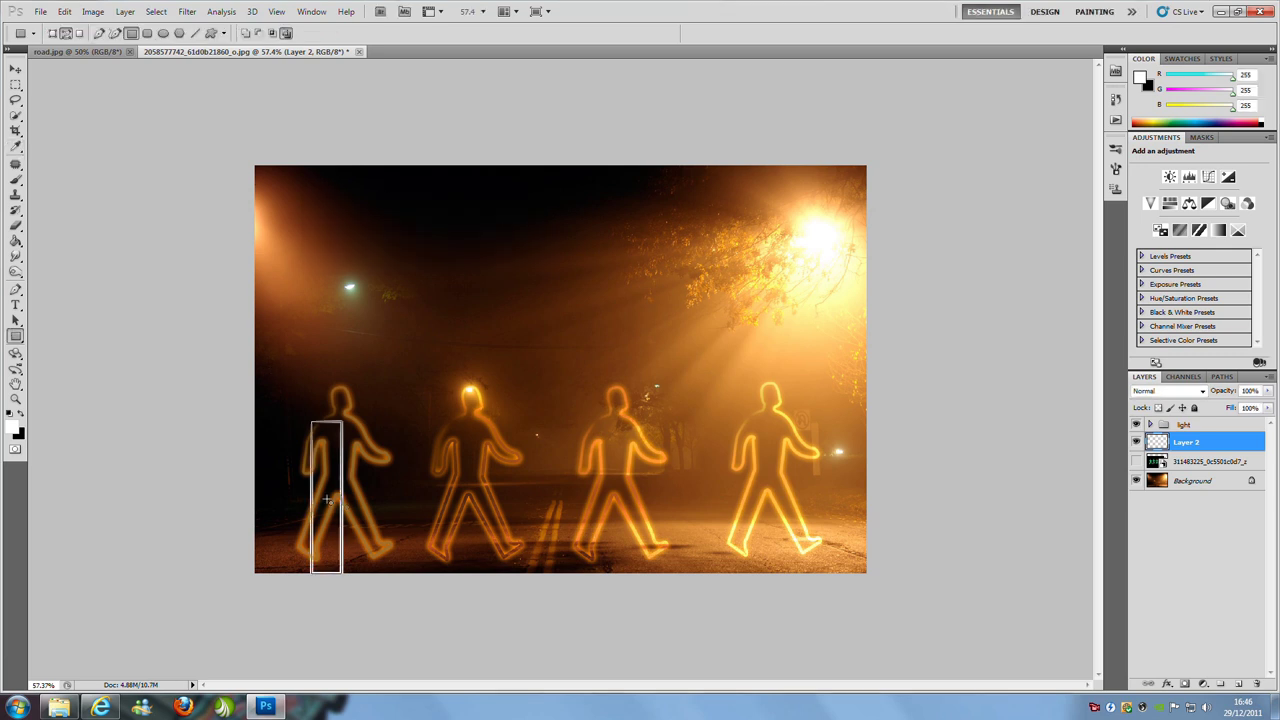
key(ctrl+h)
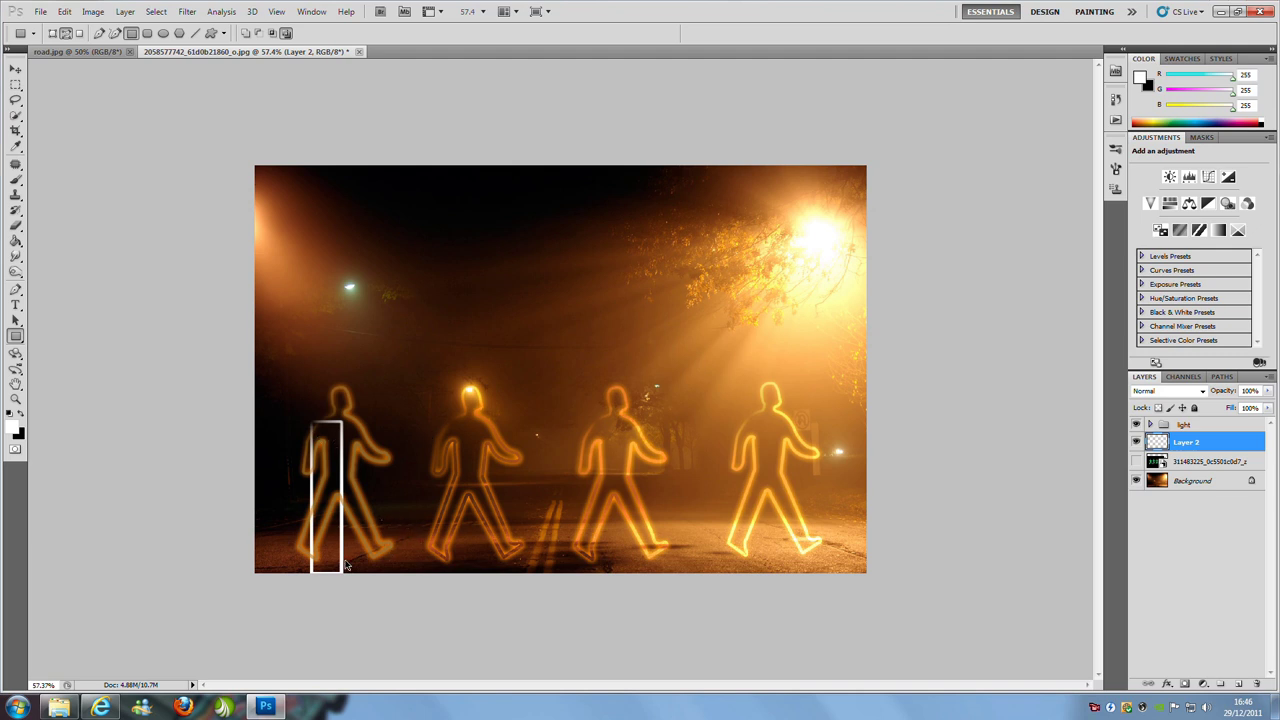
Duplicate the white rectangle layer, place the copy at the photo's left edge, and nudge the original Layer 2 slightly to the right.
key(ctrl+j)
key(v)
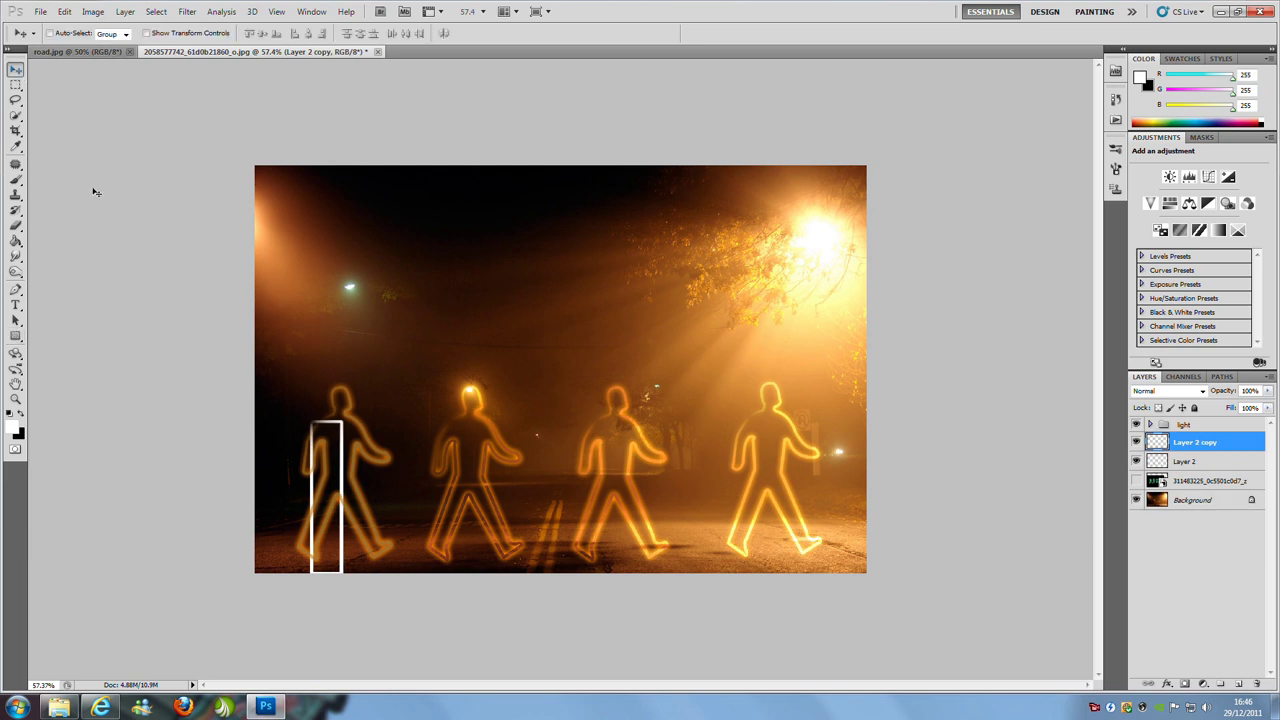
drag(346, 533, 271, 515)
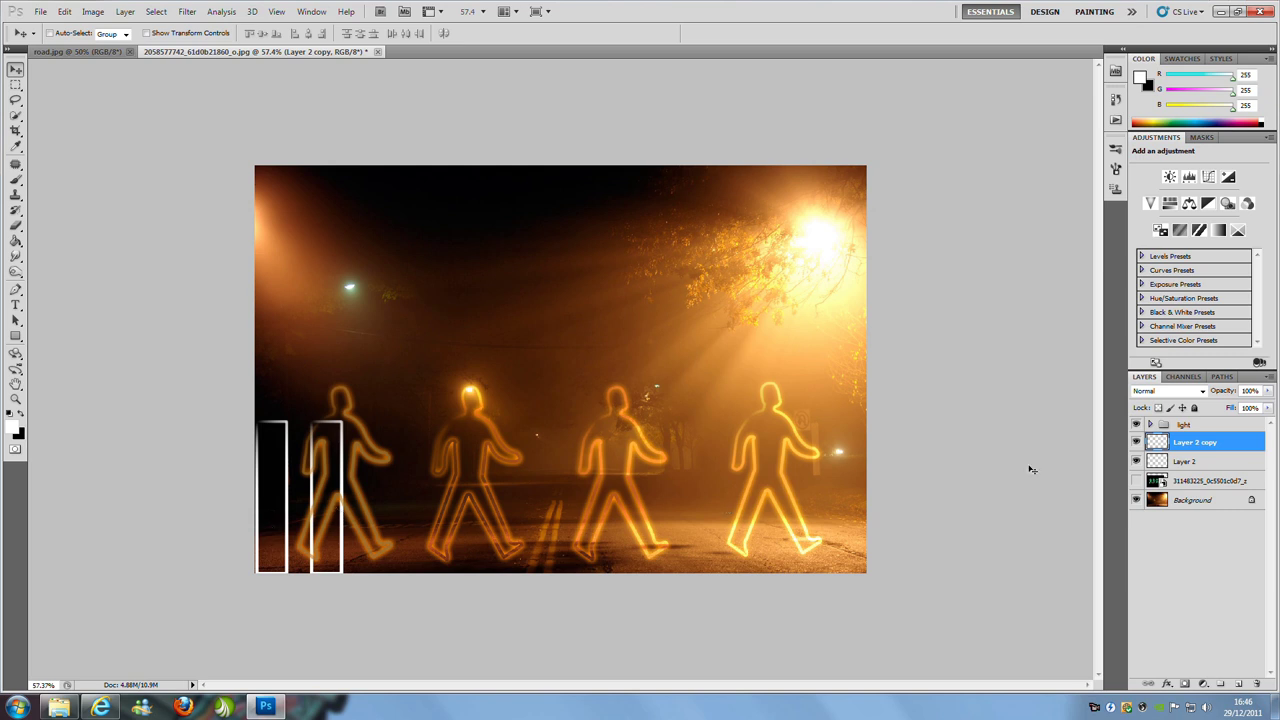
click(1229, 465)
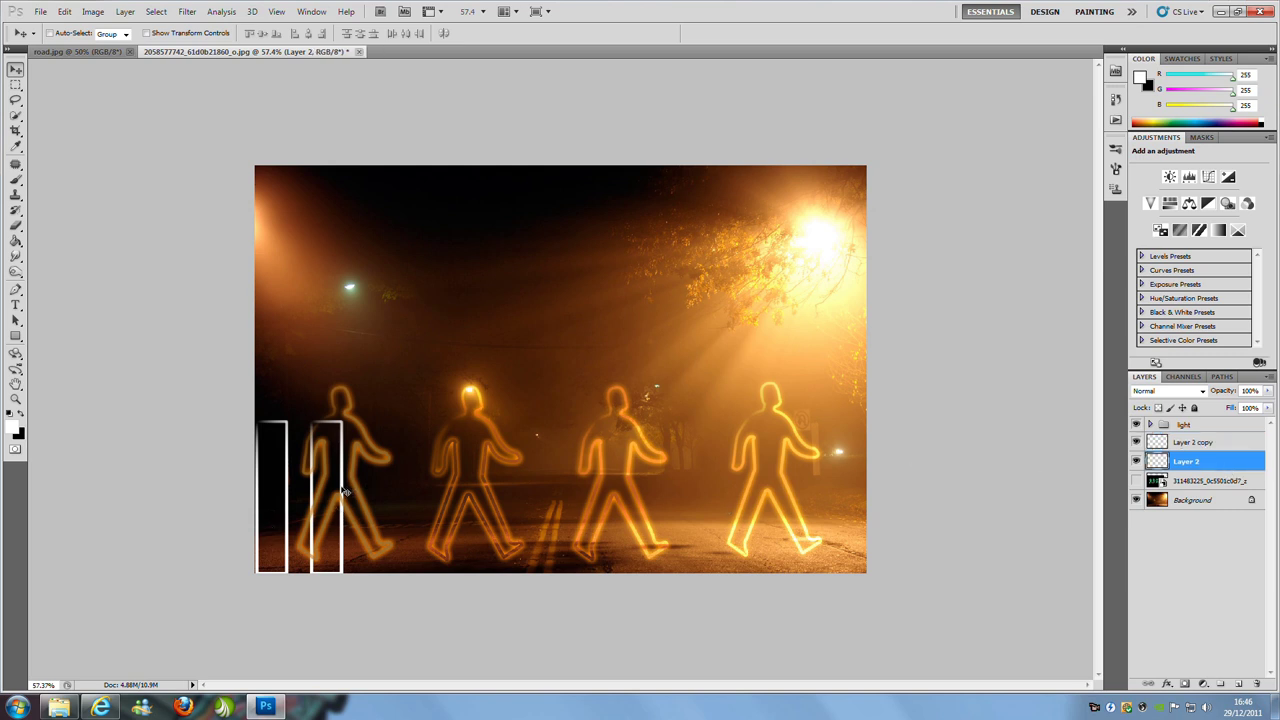
drag(342, 490, 345, 489)
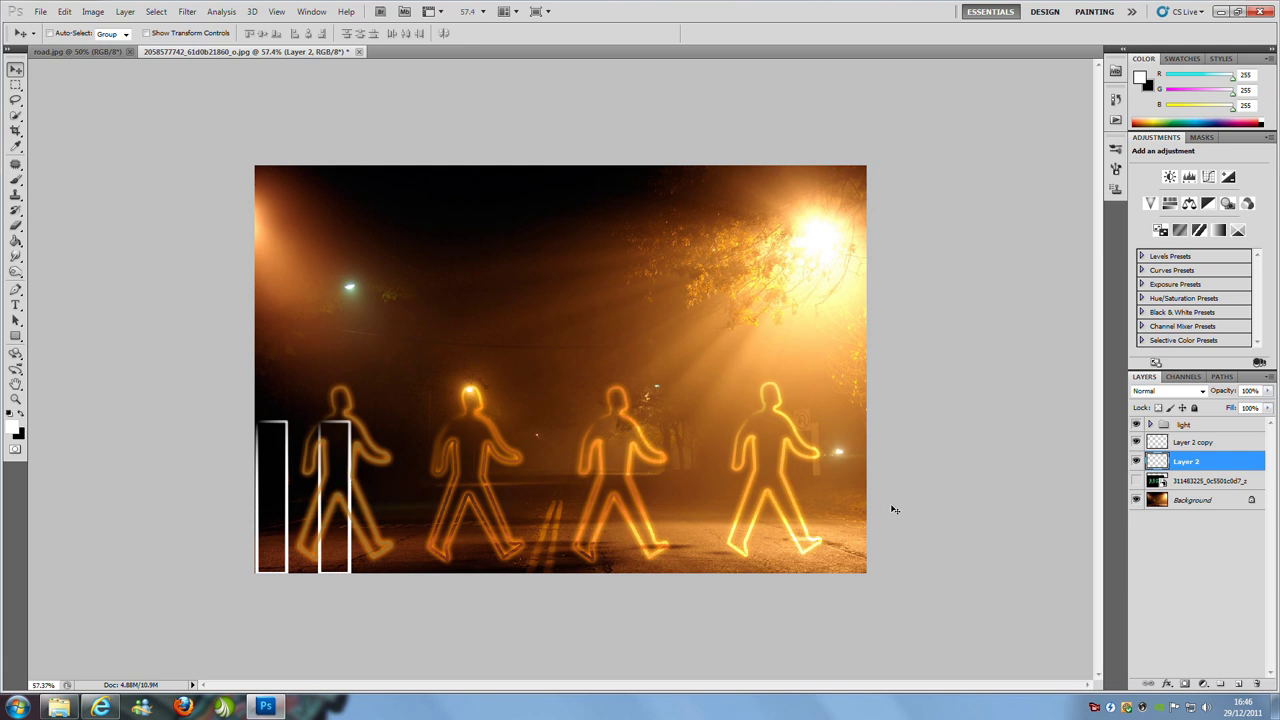
Duplicate the rectangle three more times, placing each copy to the right of the previous one at roughly even spacing along the road.
click(1234, 445)
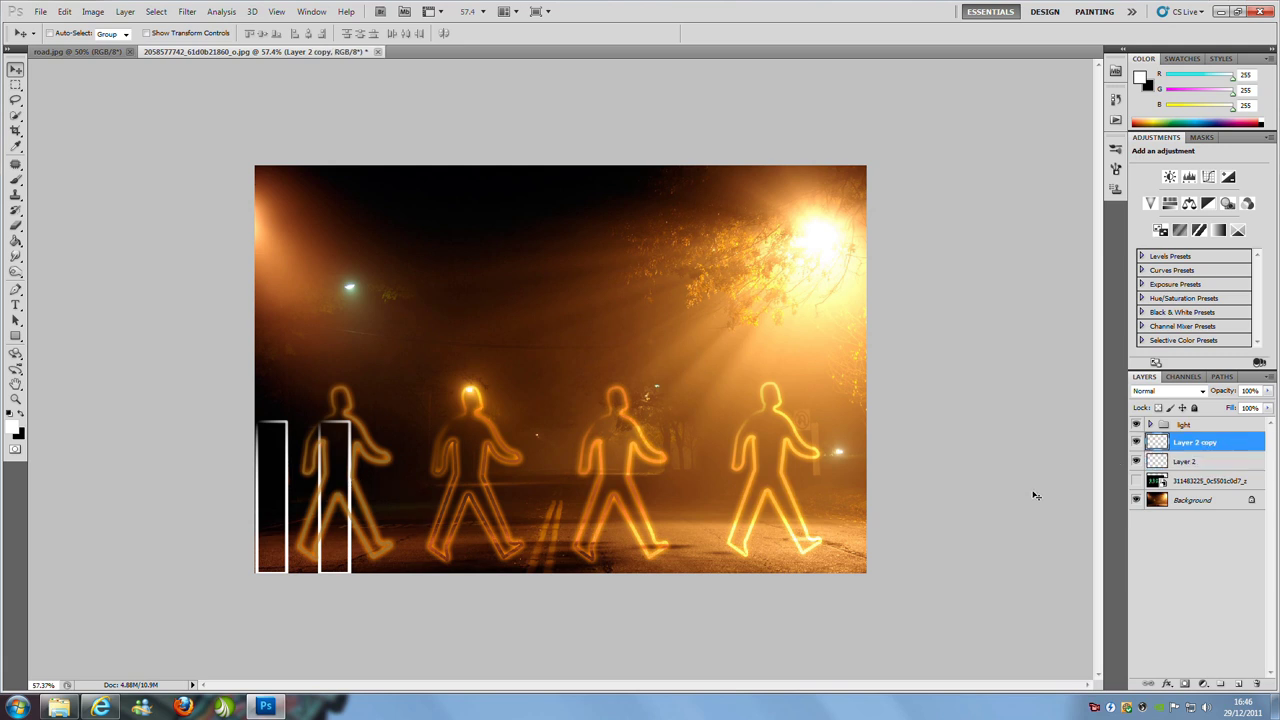
key(ctrl+j)
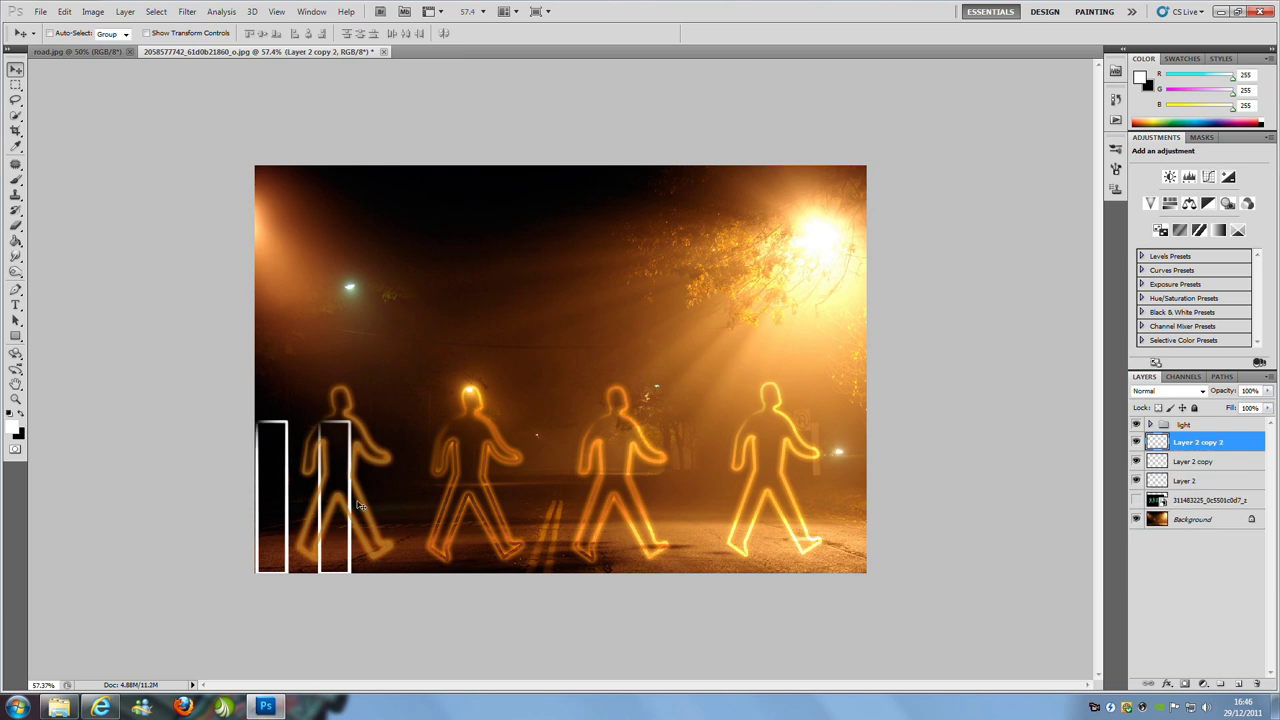
drag(345, 502, 465, 503)
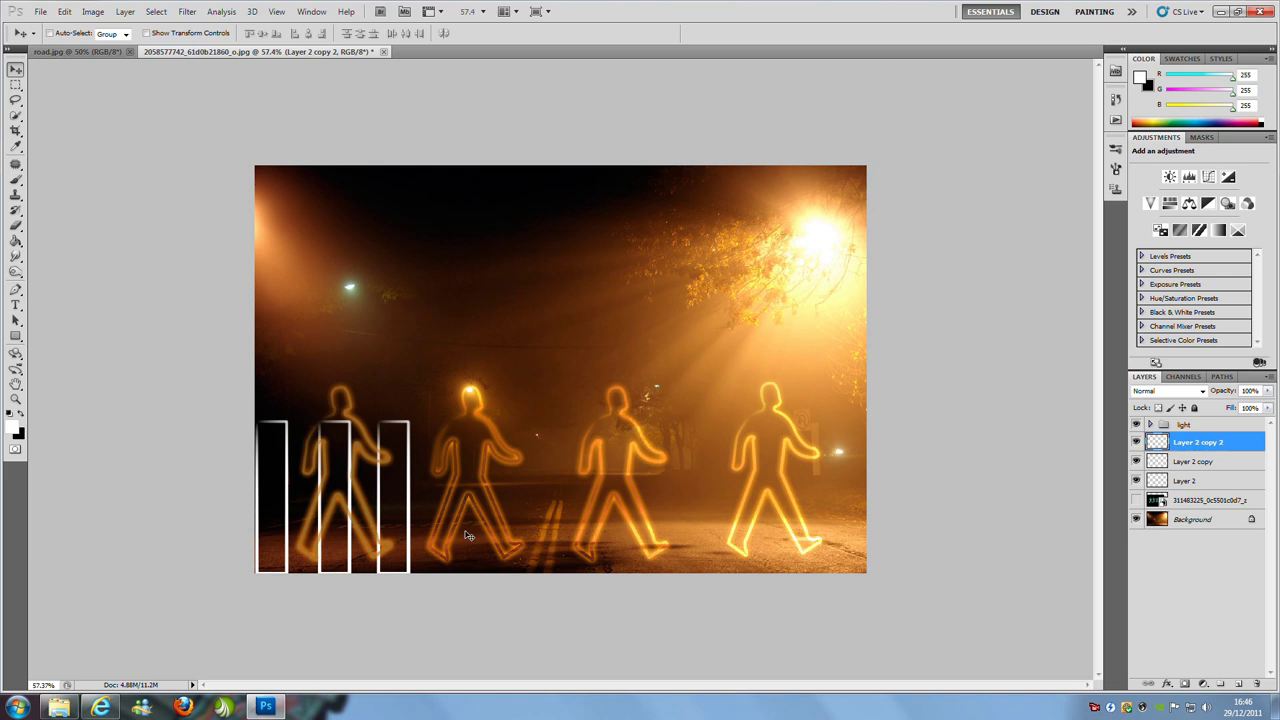
key(ctrl+j)
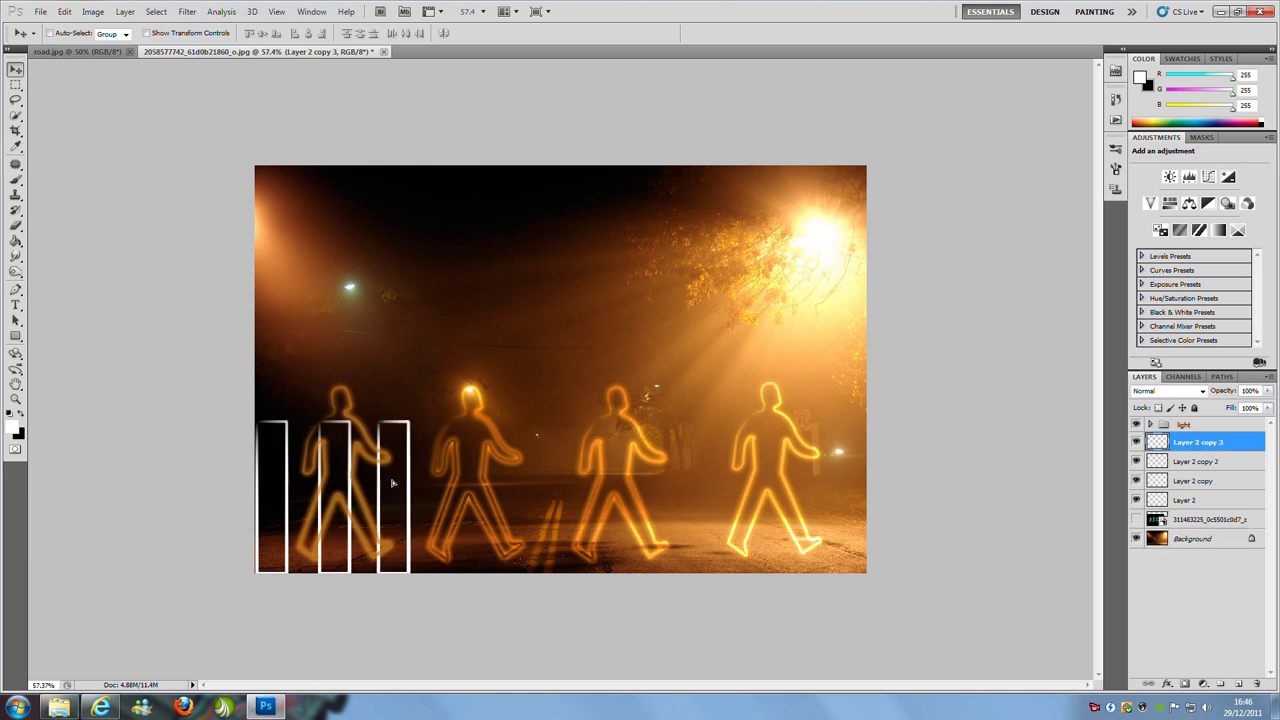
drag(391, 484, 452, 483)
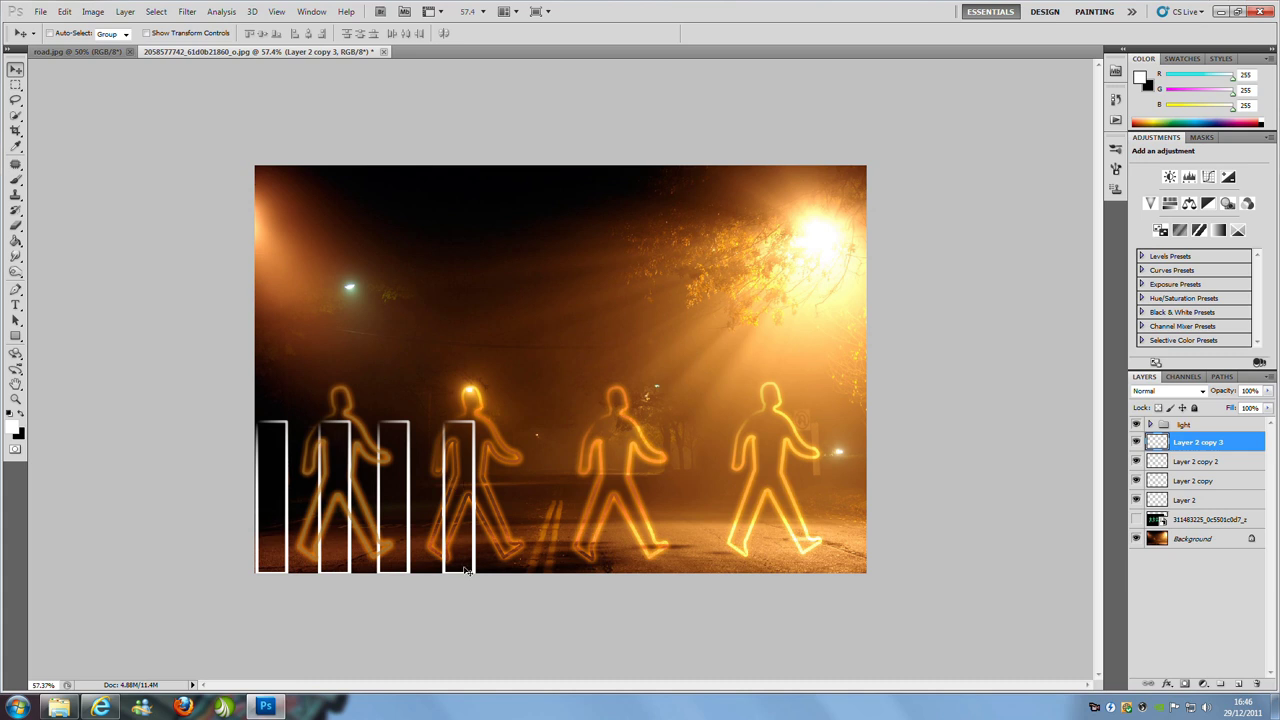
key(ctrl+j)
drag(458, 510, 516, 510)
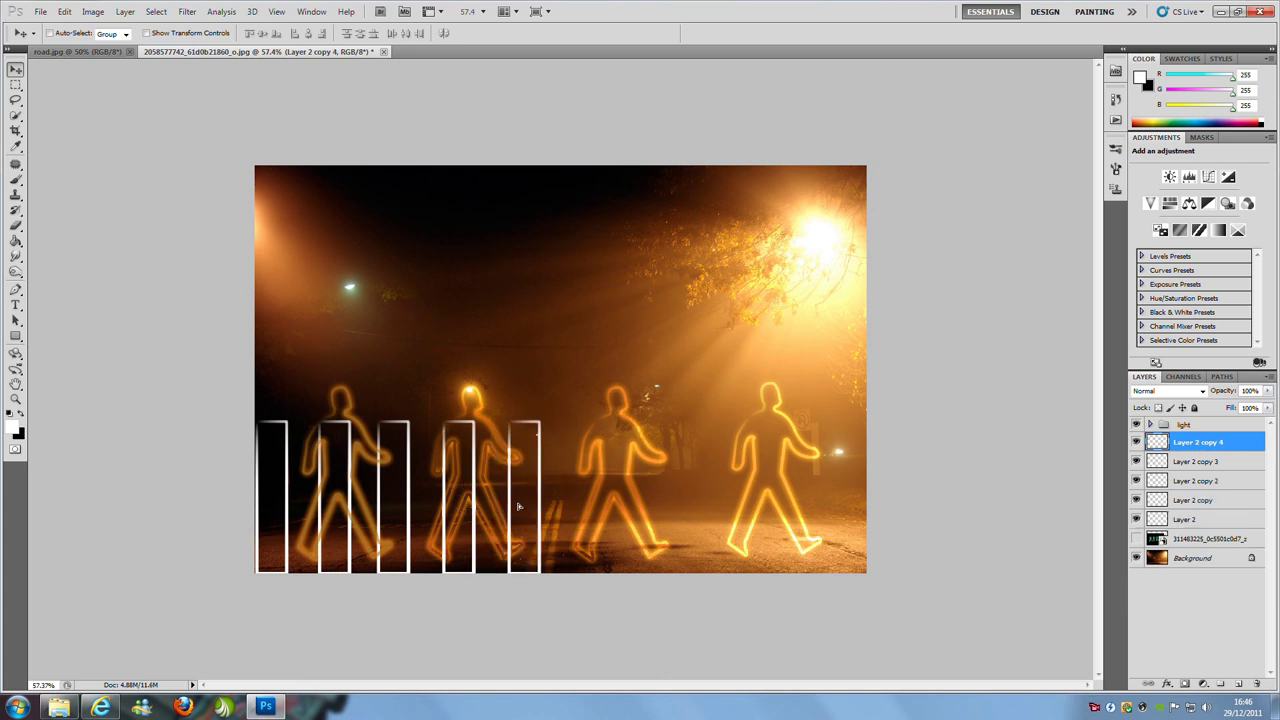